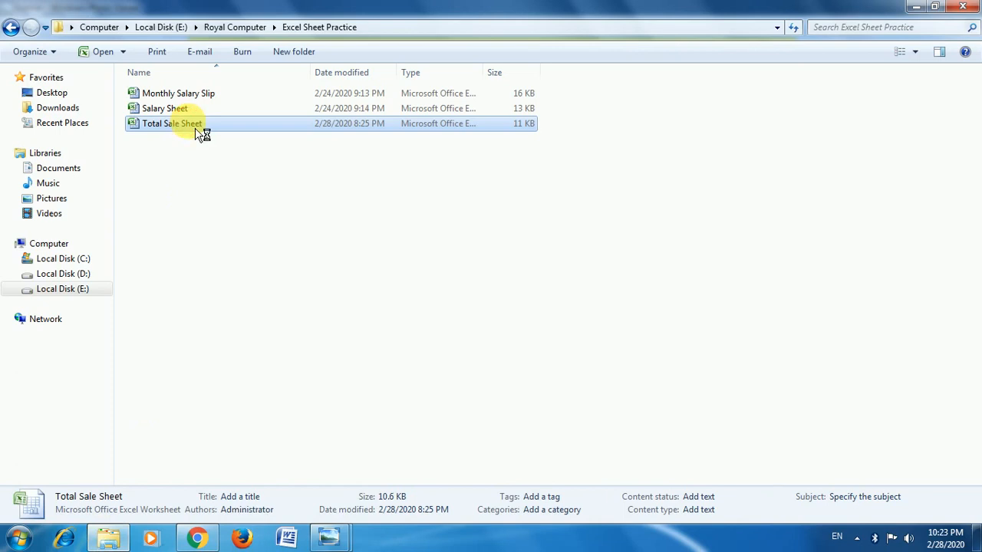
Open the Total Sale Sheet workbook and start creating a table from the sales data in A1:G20.
double_click(227, 125)
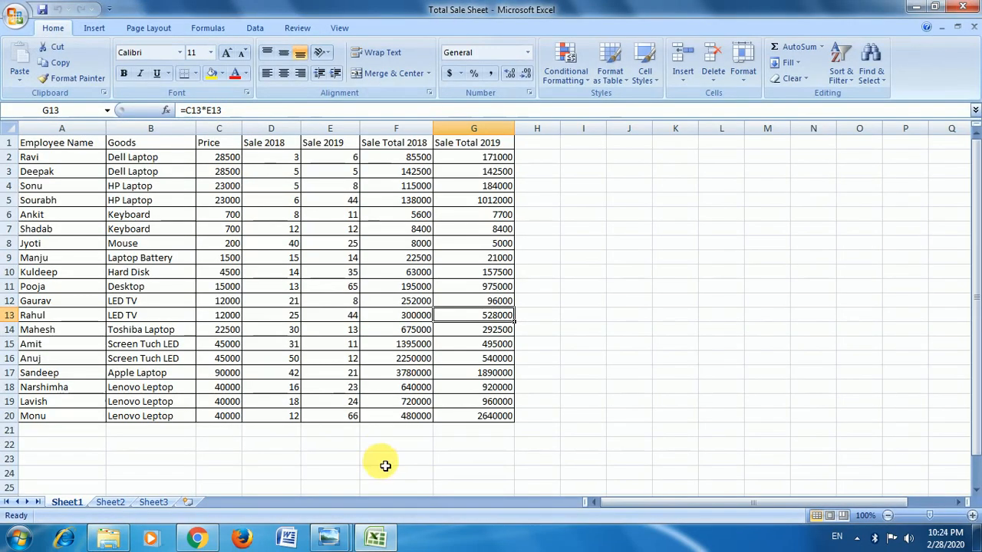
click(94, 28)
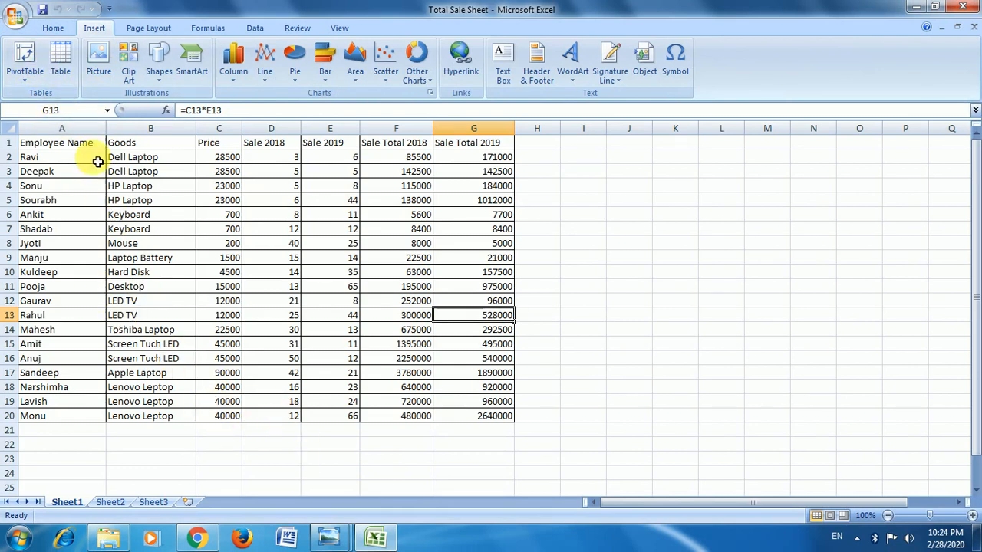
drag(93, 150, 506, 415)
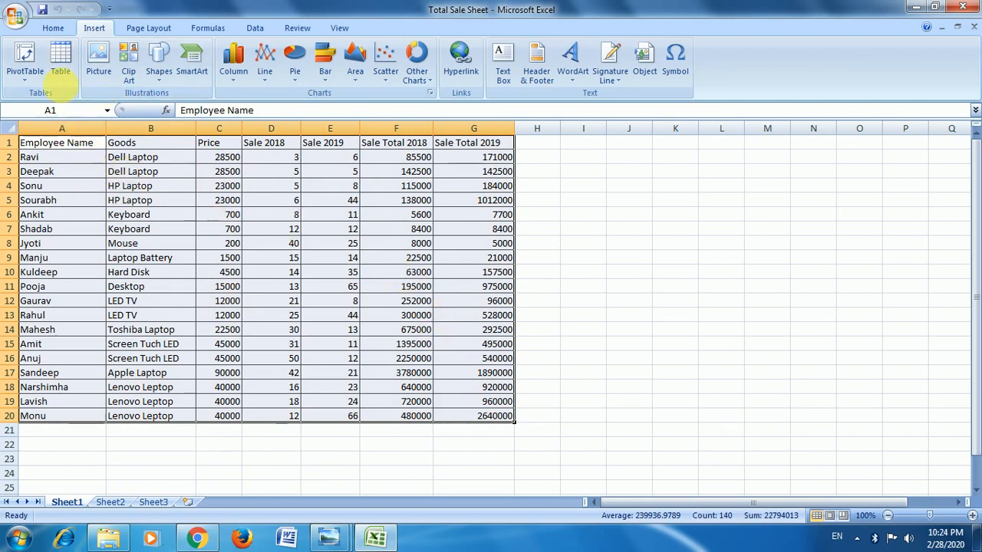
click(60, 65)
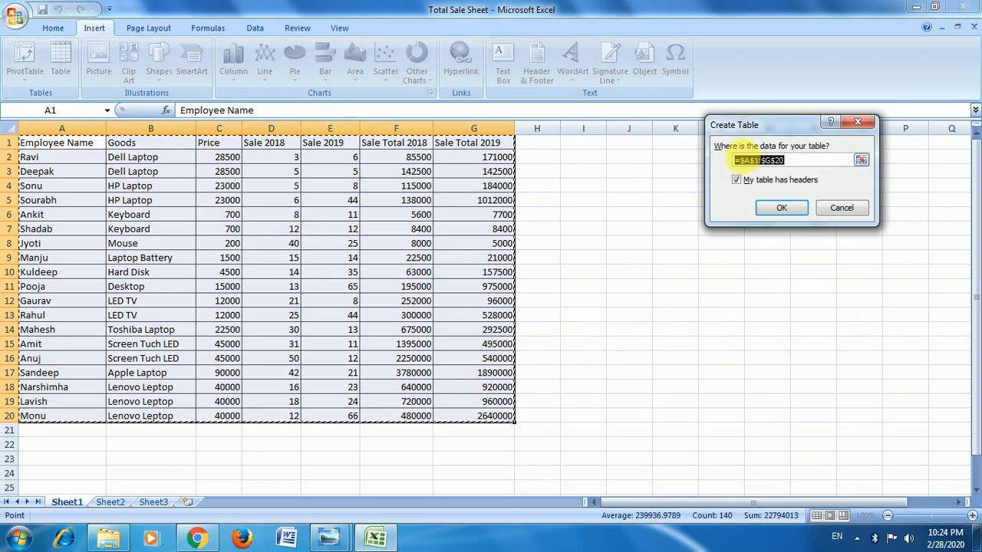
Change the new table's data range to A1:D11.
click(861, 160)
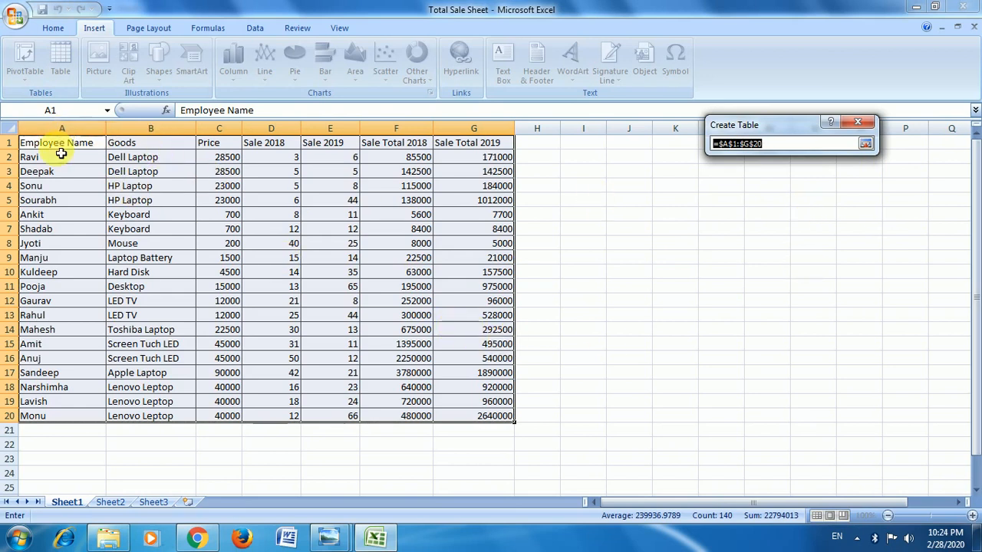
drag(62, 143, 261, 286)
click(865, 143)
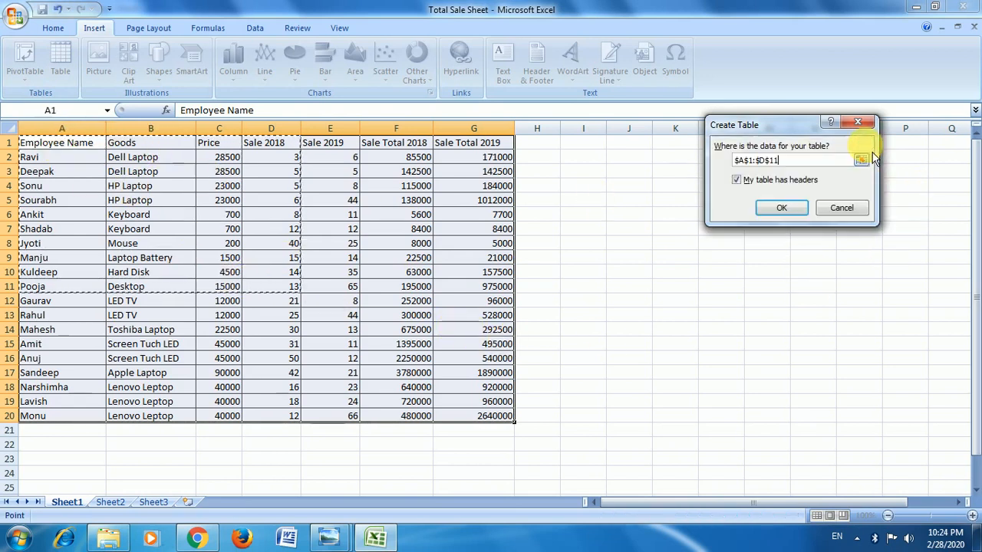
Set the table's data range to A1:G20 and create the table with headers.
click(862, 161)
drag(39, 140, 498, 417)
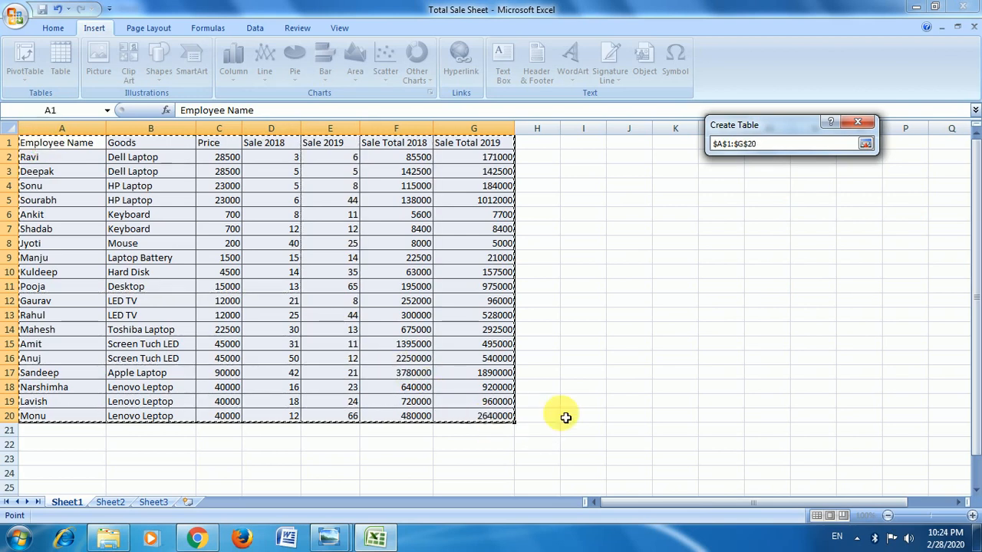
click(865, 143)
click(781, 208)
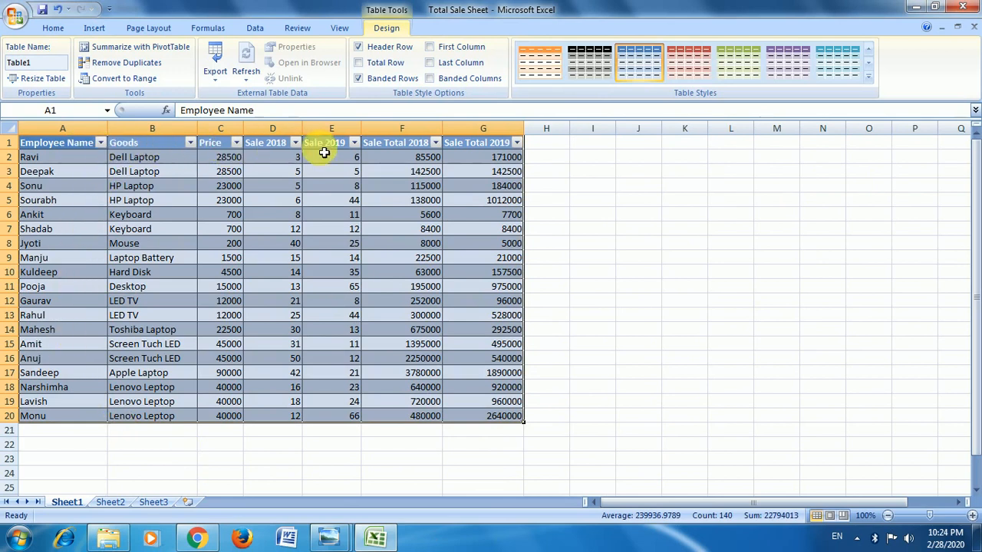
Filter the Employee Name column to show only the first employee in the list.
click(101, 143)
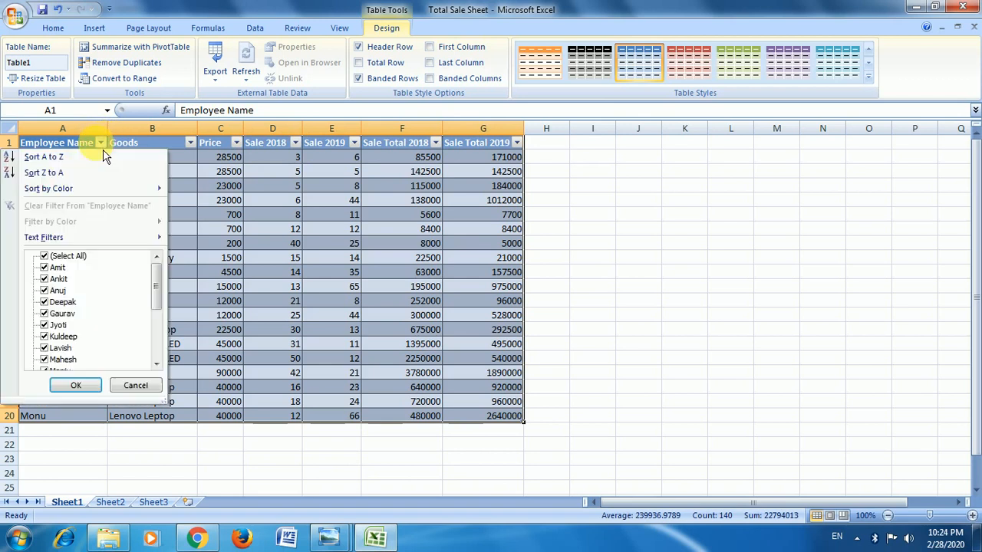
click(66, 257)
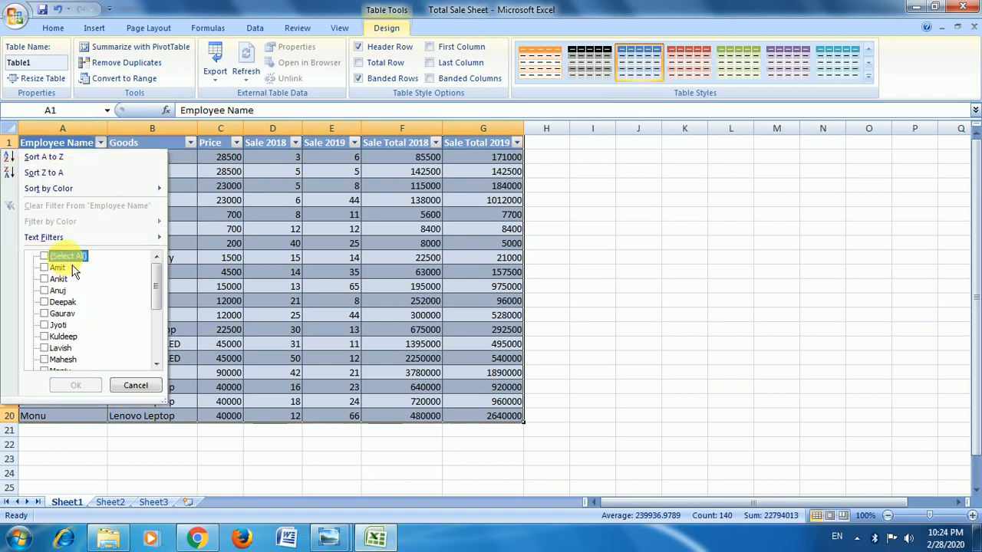
click(75, 385)
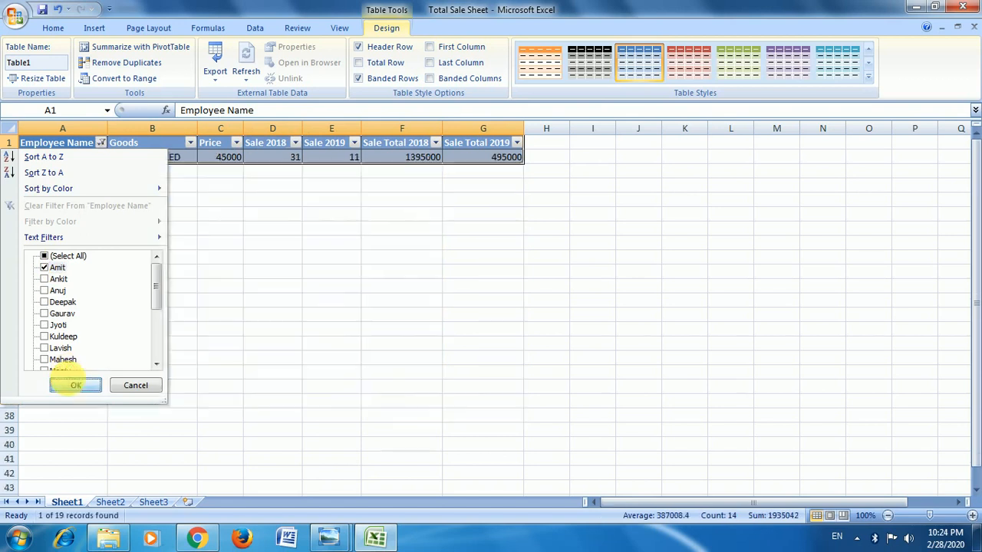
Reset the Employee Name filter so that all employees are included.
click(100, 143)
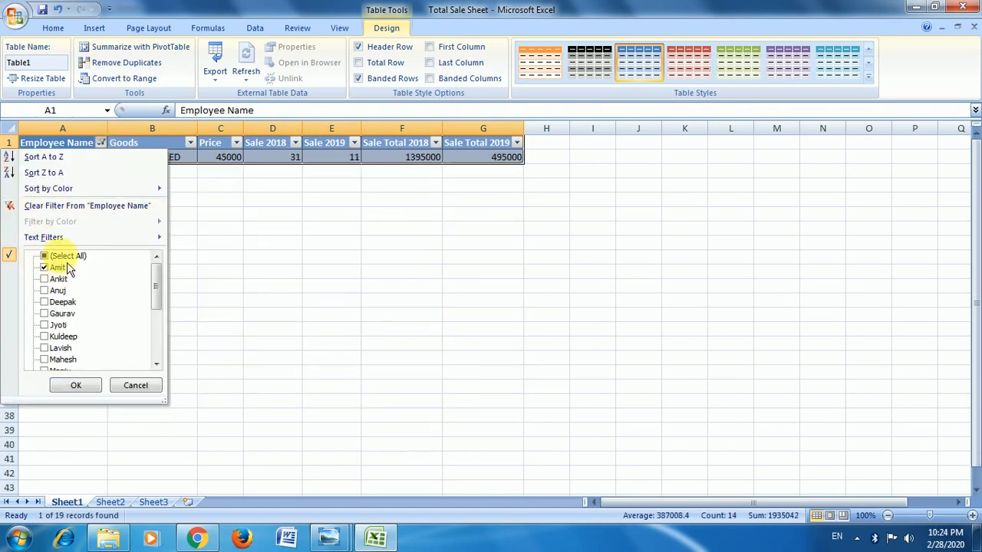
click(45, 256)
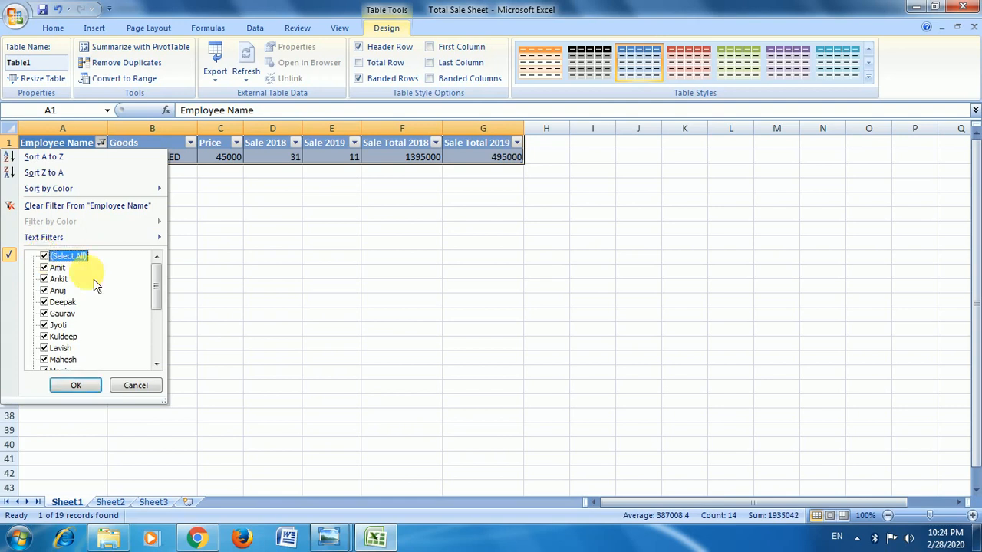
click(76, 386)
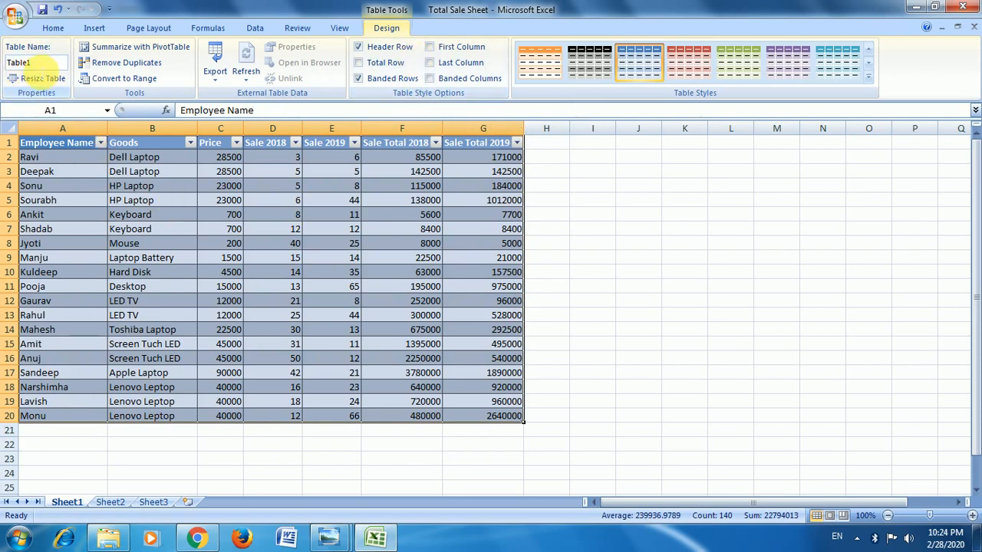
Summarize Table1 with a PivotTable placed on a new worksheet.
click(9, 63)
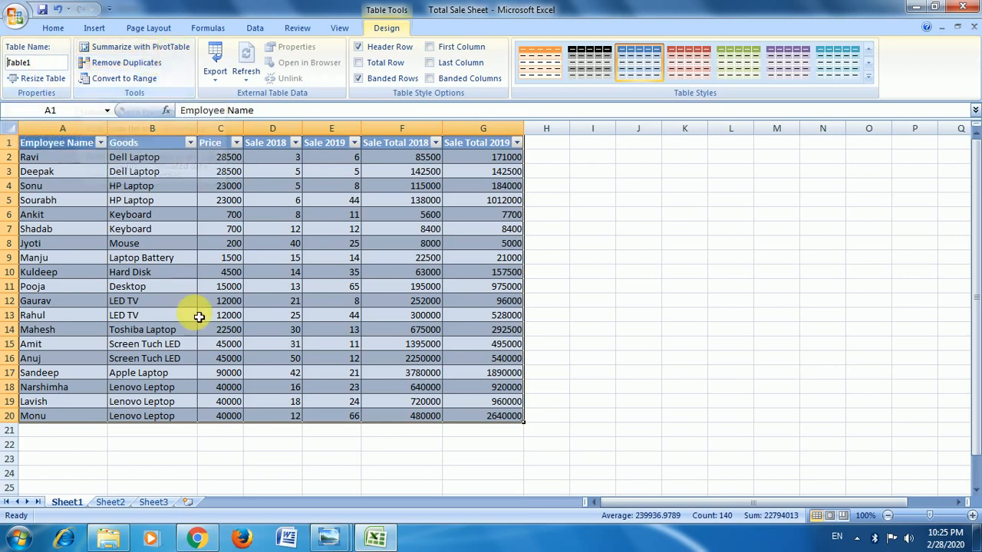
click(175, 48)
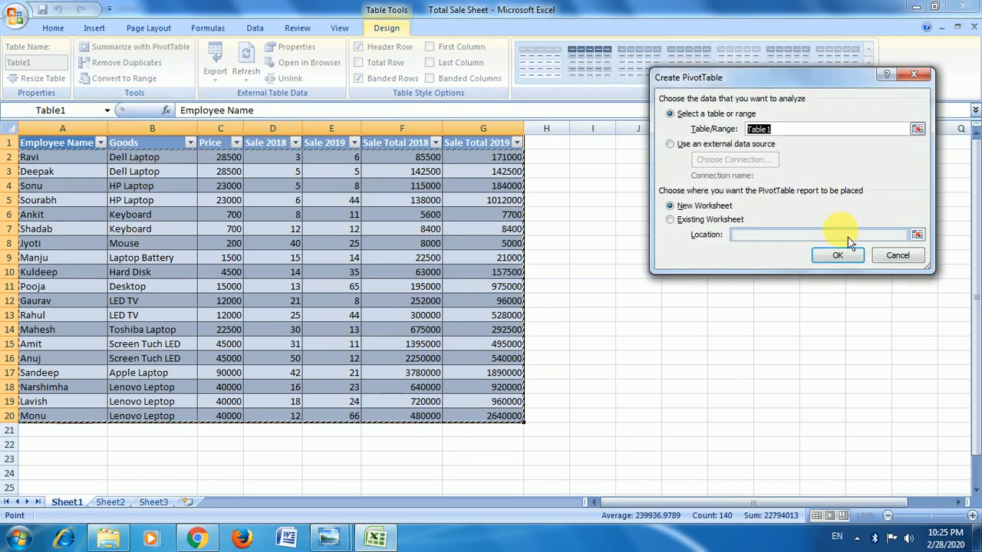
click(849, 259)
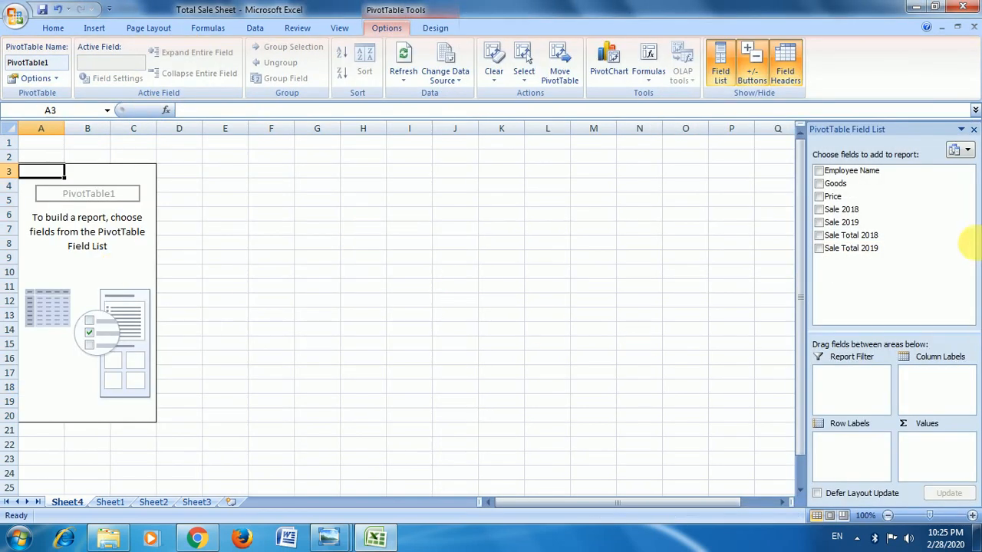
Build the PivotTable report with Employee Name as row labels and Price as values, leaving Goods out.
click(833, 185)
click(820, 170)
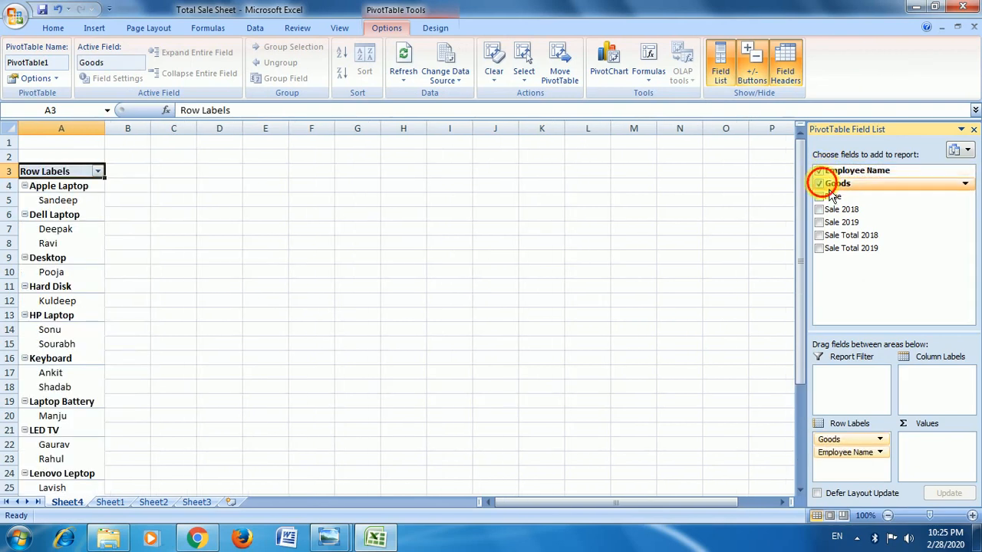
click(819, 183)
click(829, 198)
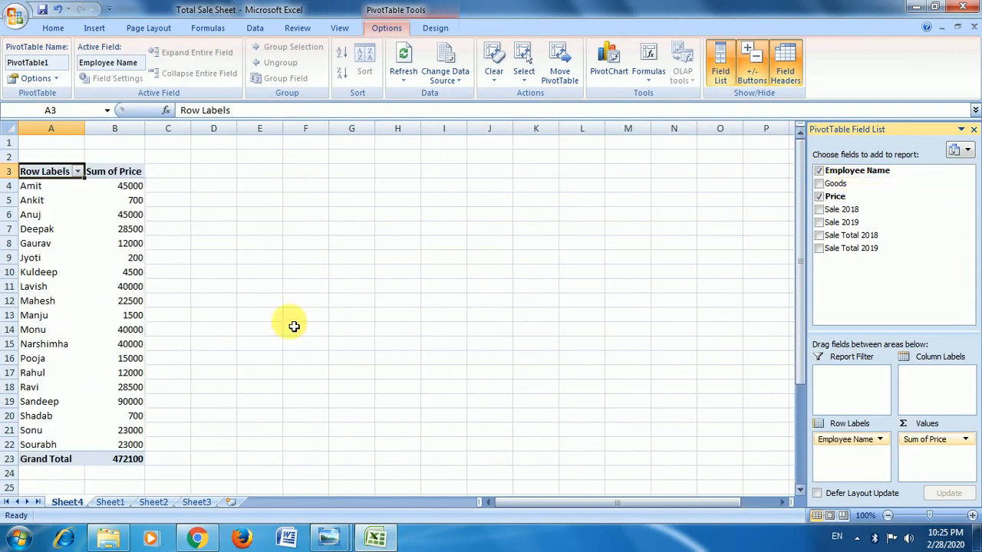
Run Remove Duplicates on the Sheet1 table, comparing all columns except Goods.
click(111, 503)
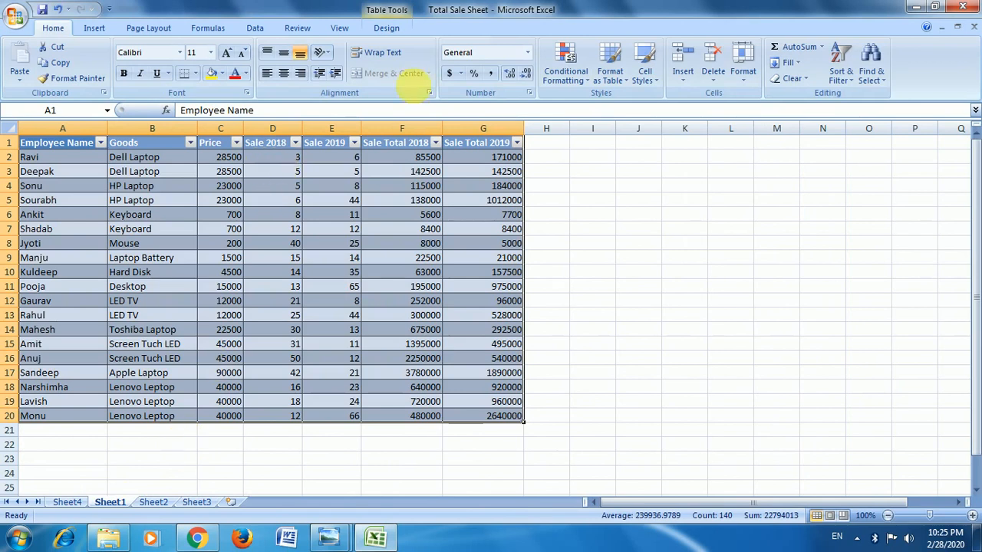
click(389, 29)
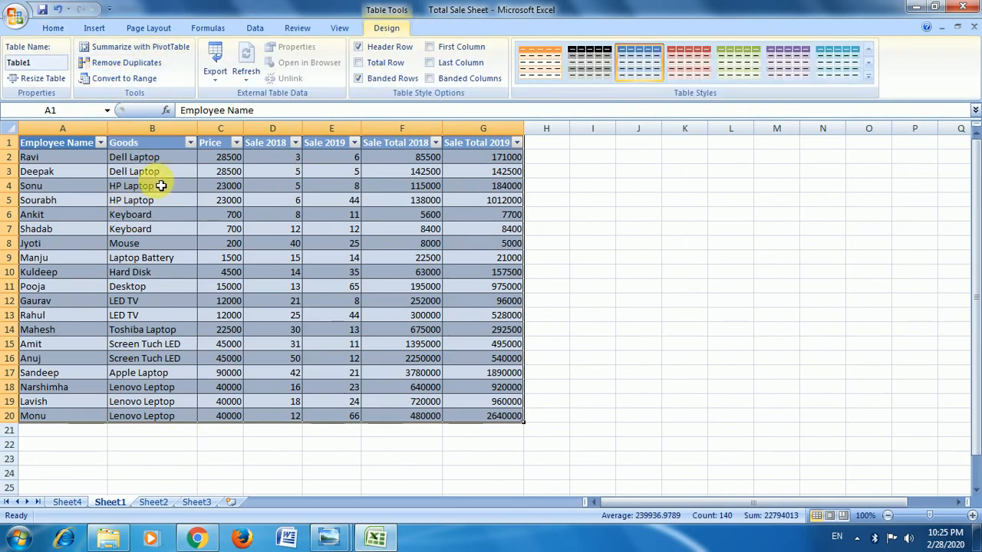
click(127, 62)
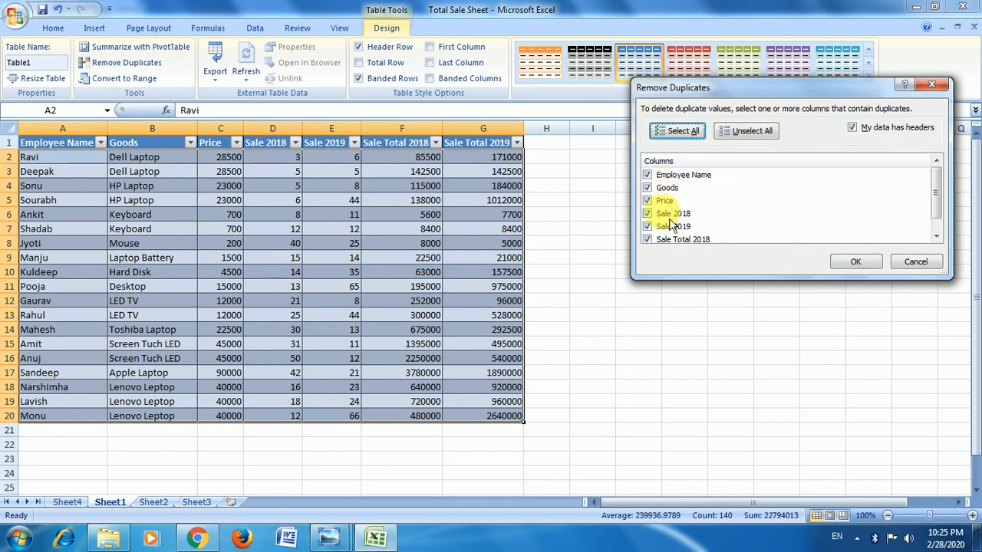
click(650, 187)
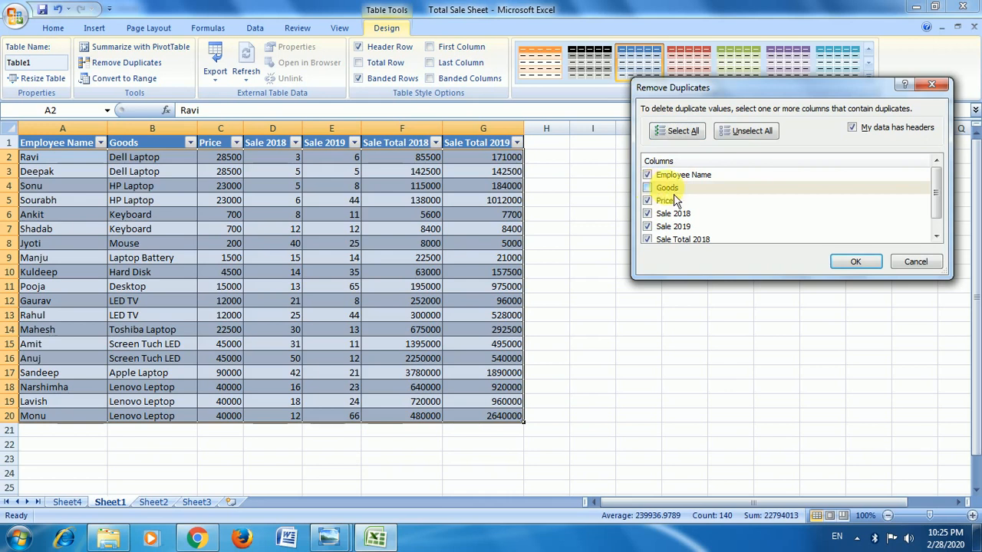
click(859, 261)
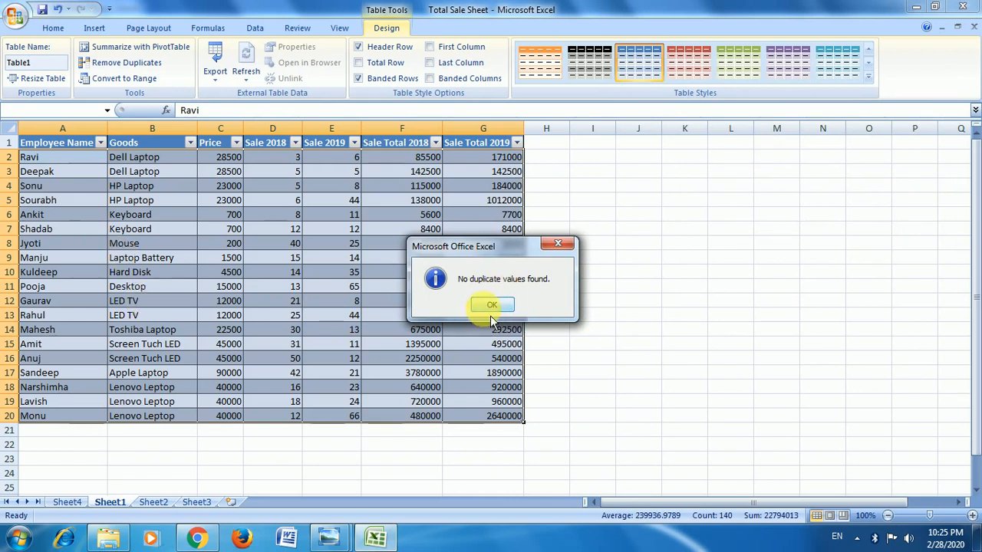
click(491, 306)
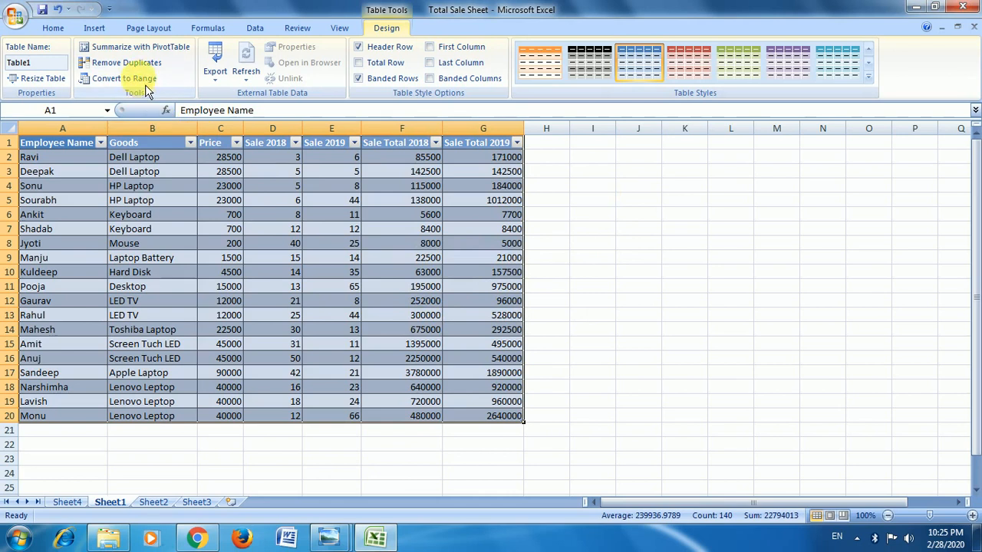
Convert the table on Sheet1 to a normal range and select the data in A1:G20.
click(127, 78)
click(465, 305)
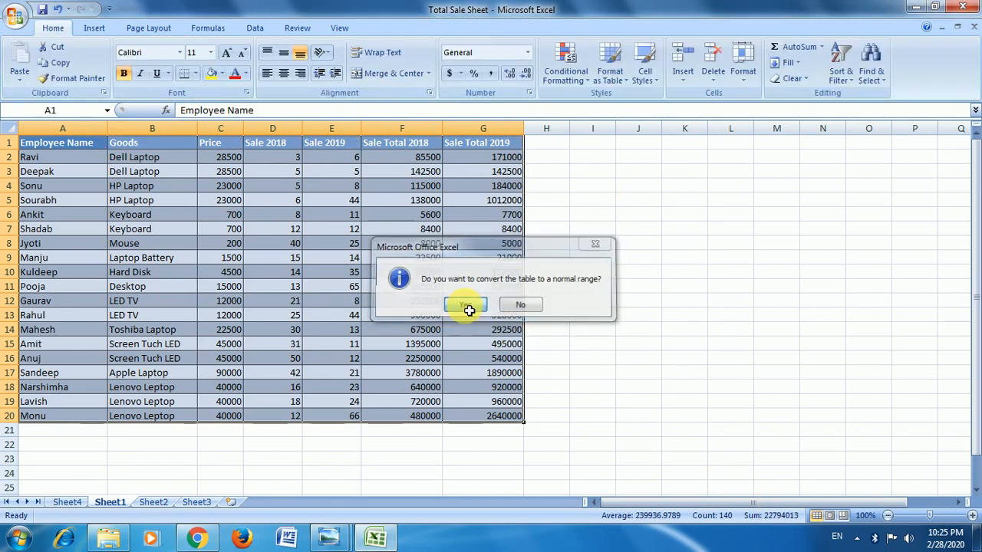
drag(81, 145, 504, 419)
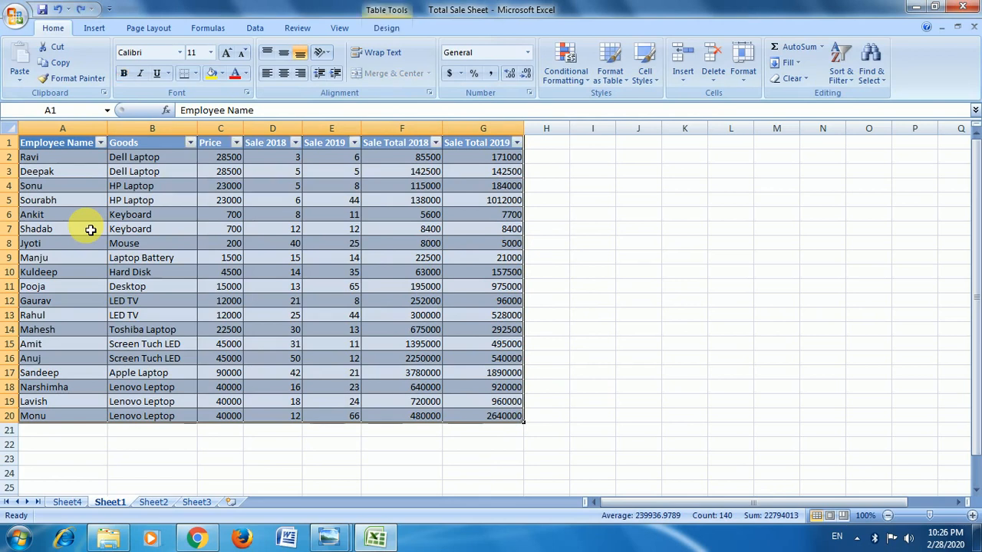
Look at the Export Table to SharePoint List settings for Table1 without exporting.
click(388, 28)
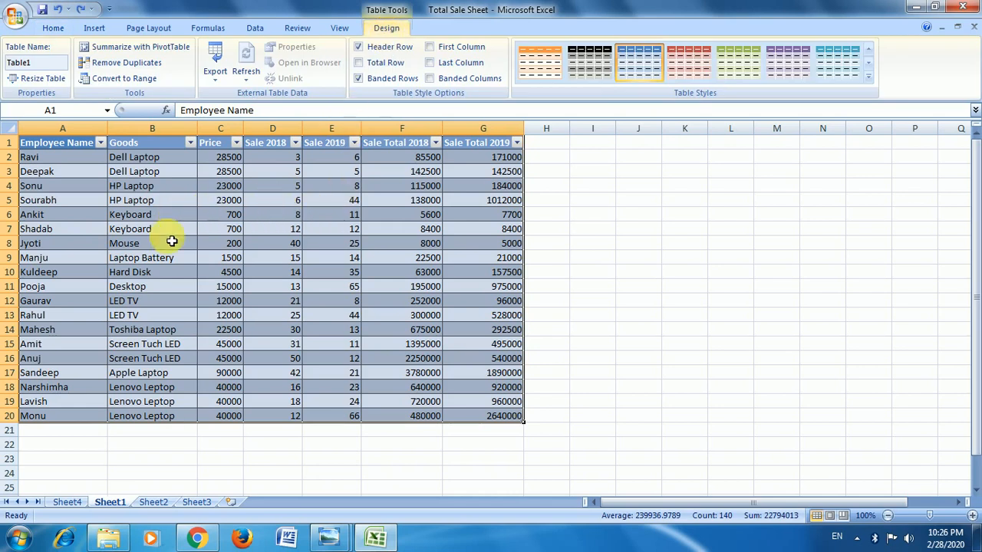
click(226, 83)
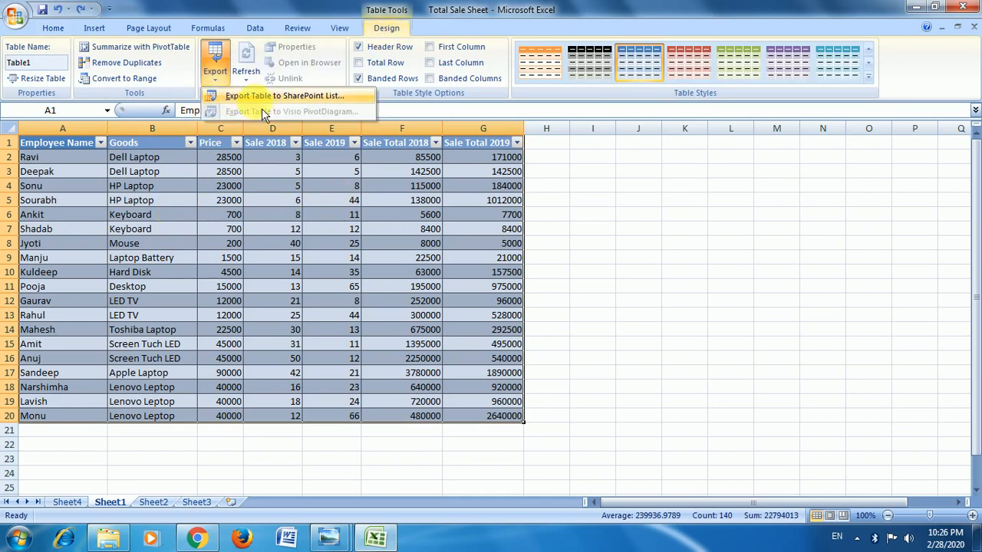
click(342, 98)
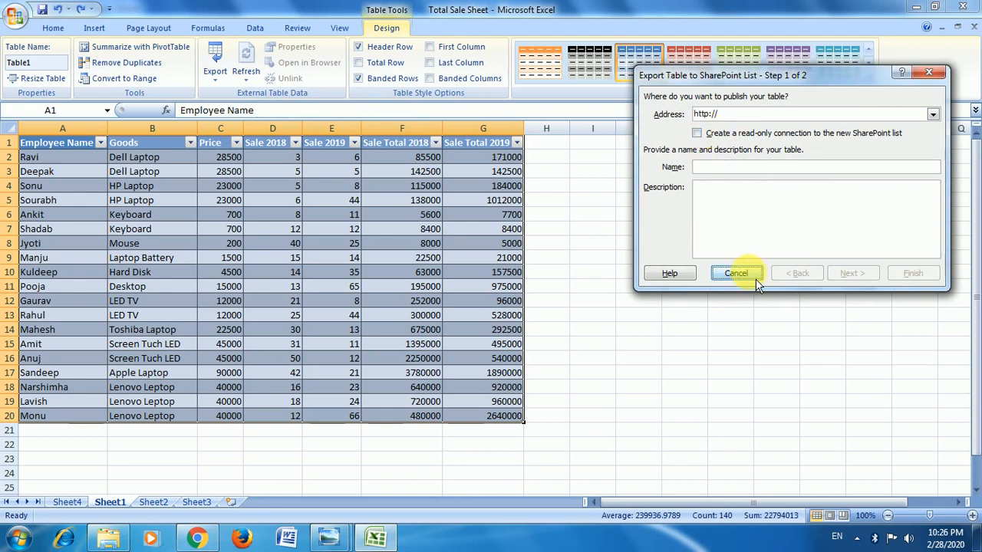
click(737, 274)
Review the table's refresh options and refresh all data in the workbook.
click(244, 73)
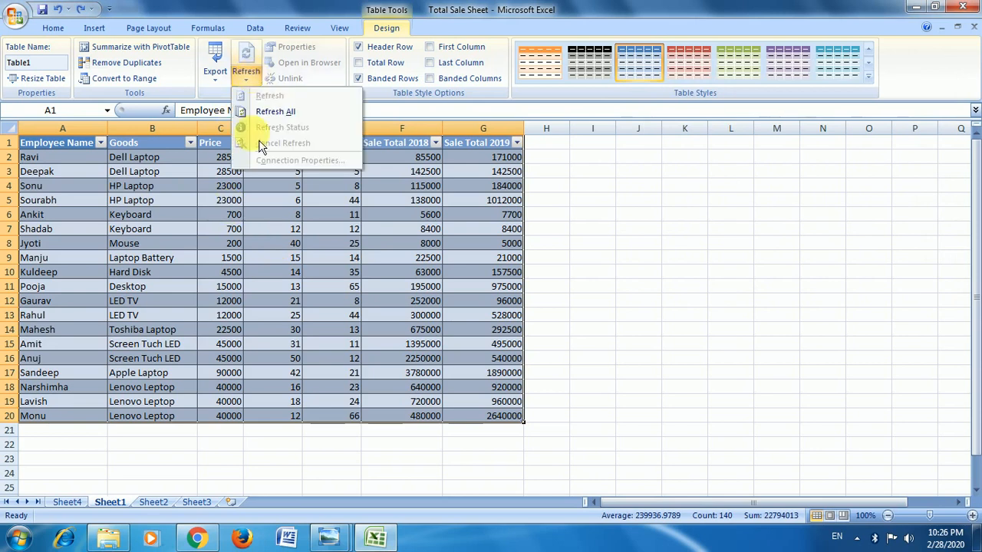
click(230, 199)
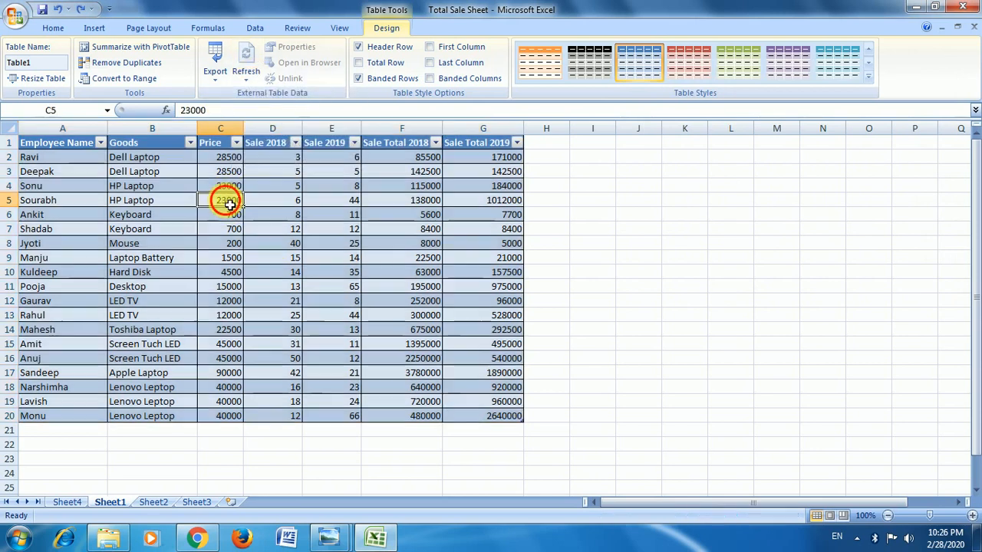
click(247, 73)
click(312, 121)
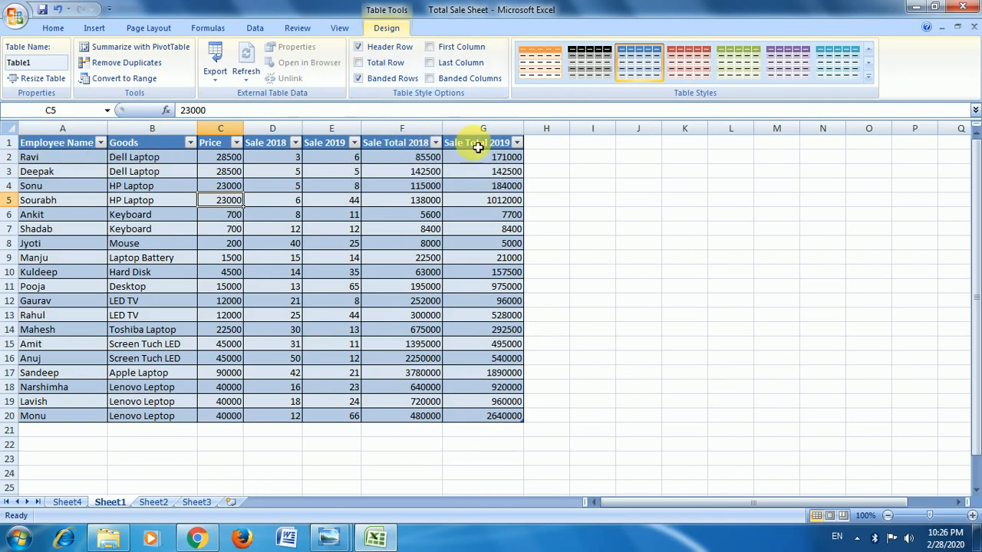
Turn the table's header row off and back on.
click(370, 57)
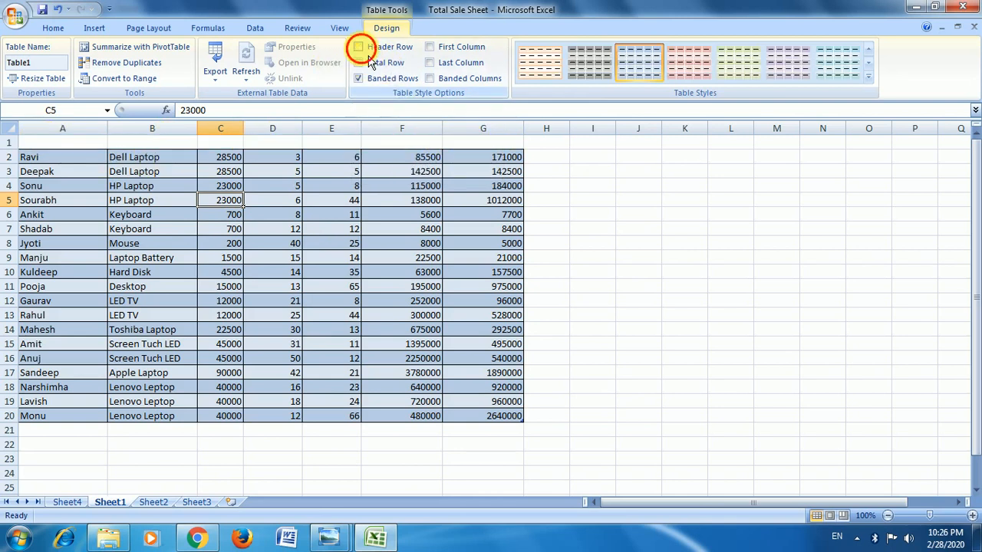
click(360, 47)
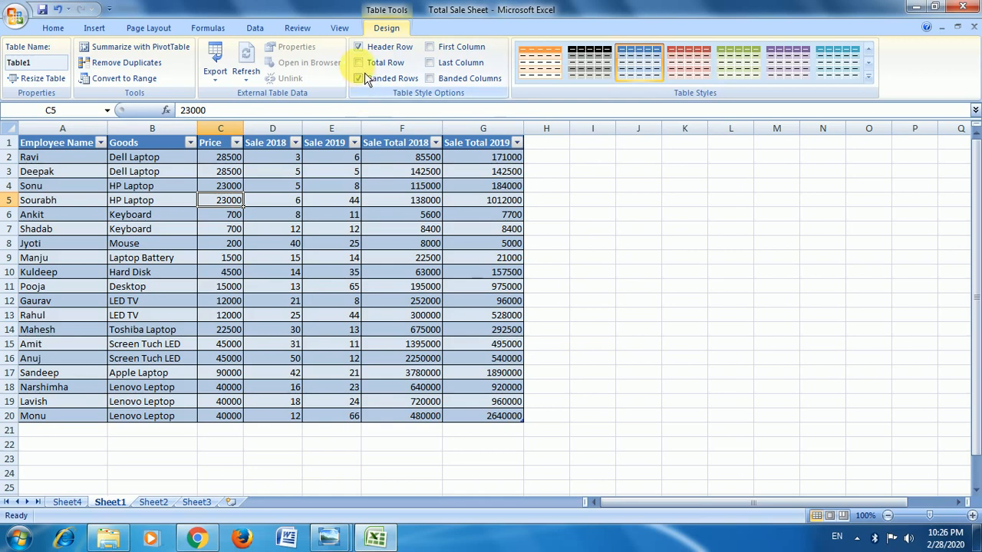
Add a total row to the sales table and turn off its banded rows.
click(359, 63)
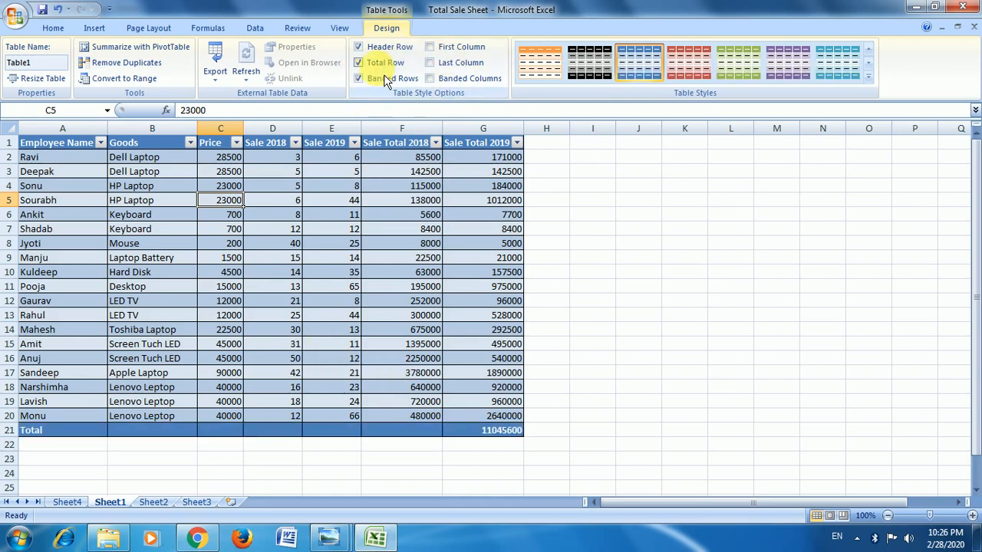
click(360, 65)
click(360, 65)
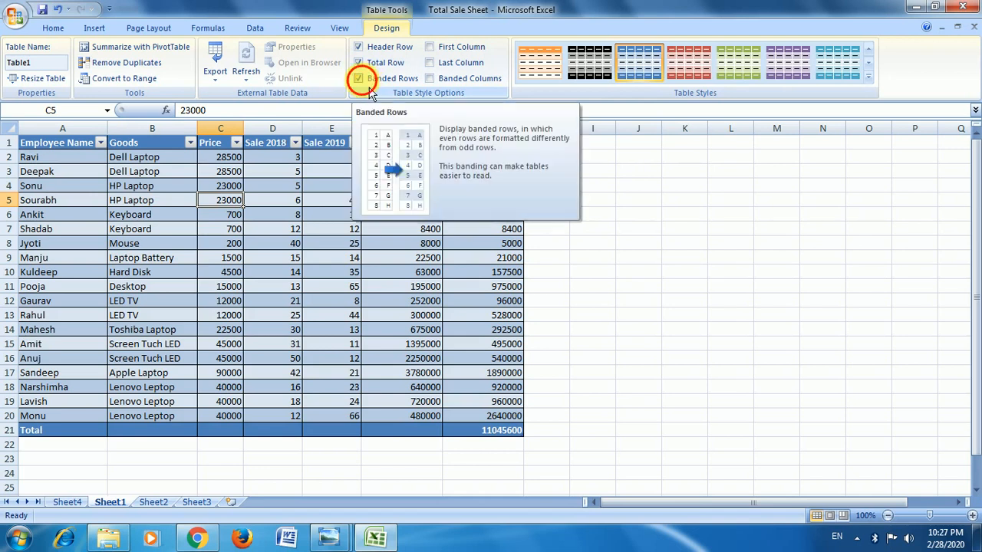
click(360, 79)
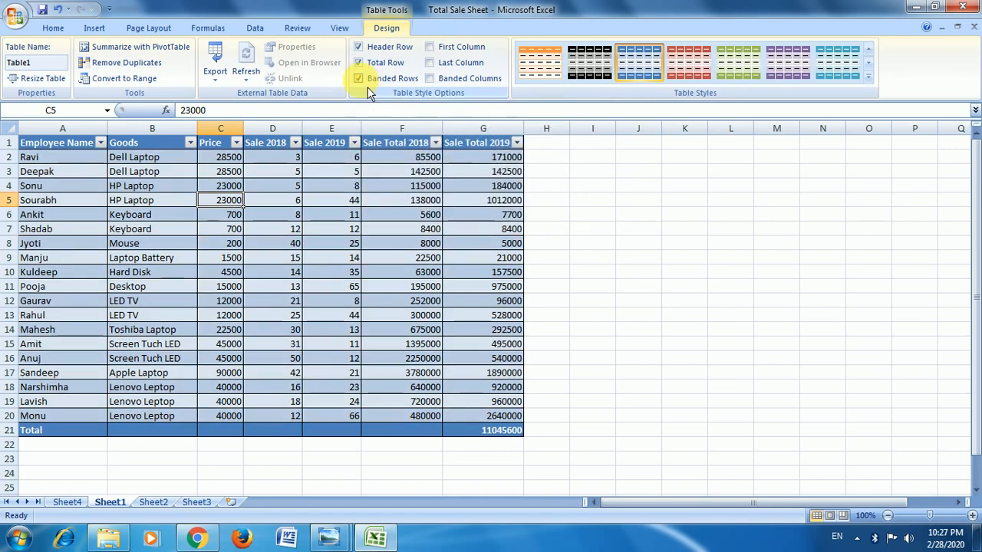
click(359, 78)
Try the special First Column formatting on the table and switch to Last Column formatting instead.
click(459, 48)
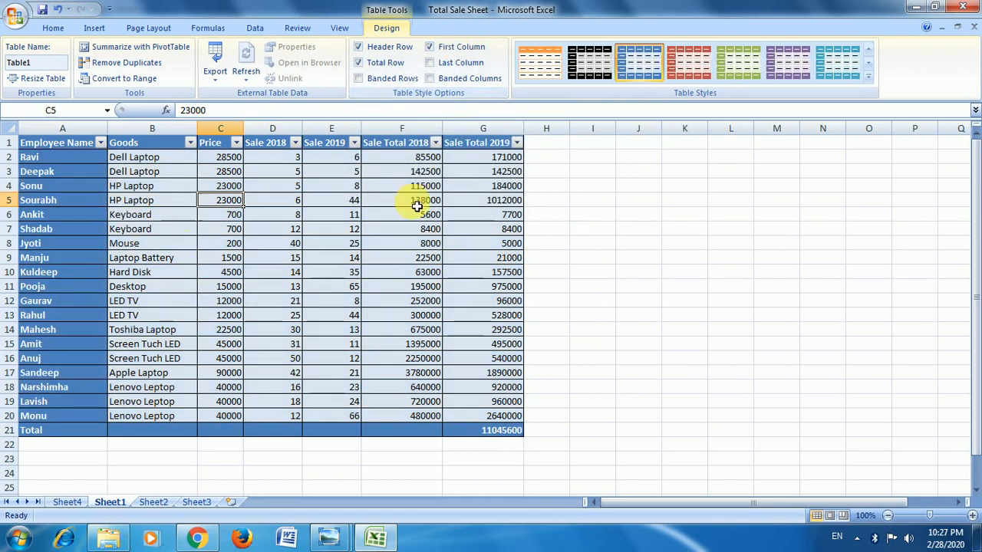
click(443, 47)
click(451, 67)
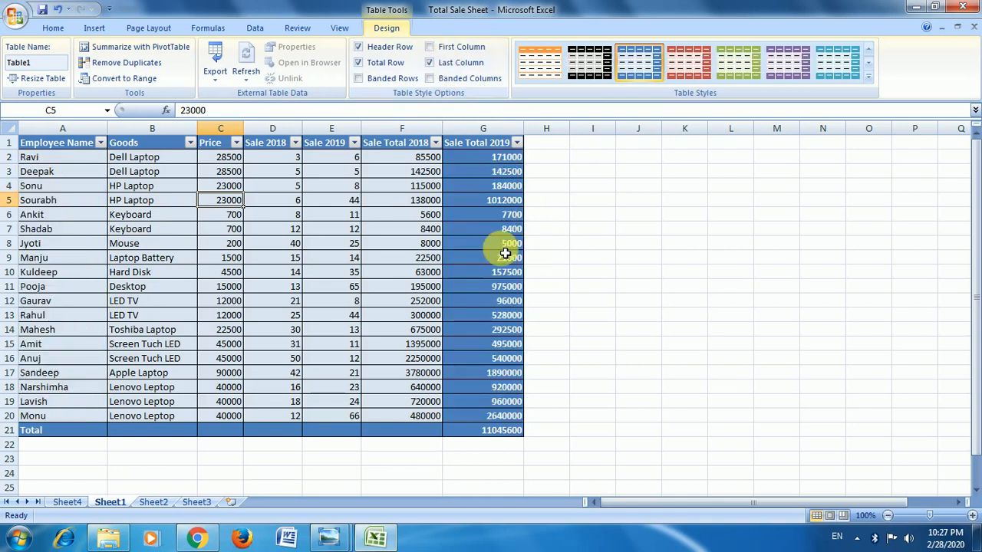
Replace the Last Column formatting with banded columns and apply the red table style.
click(464, 64)
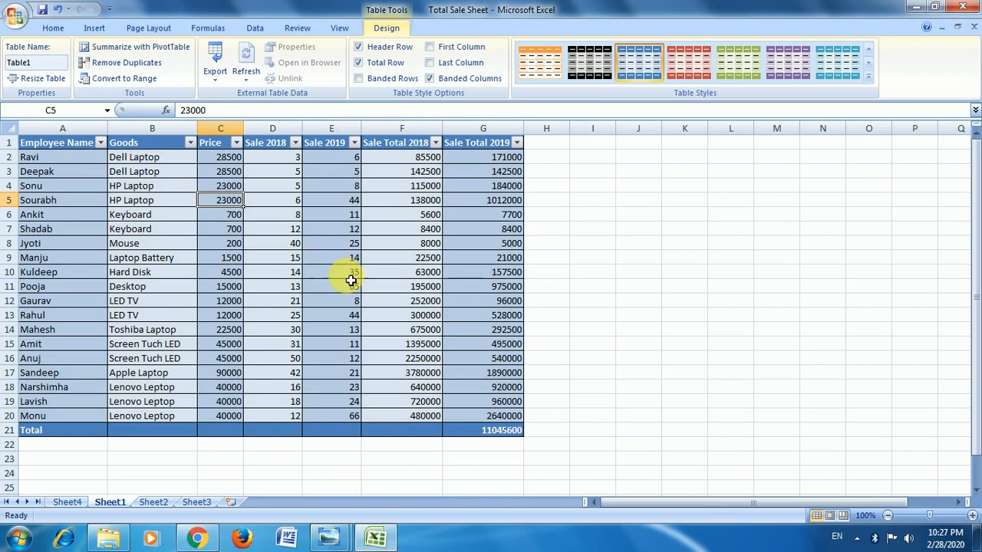
click(685, 63)
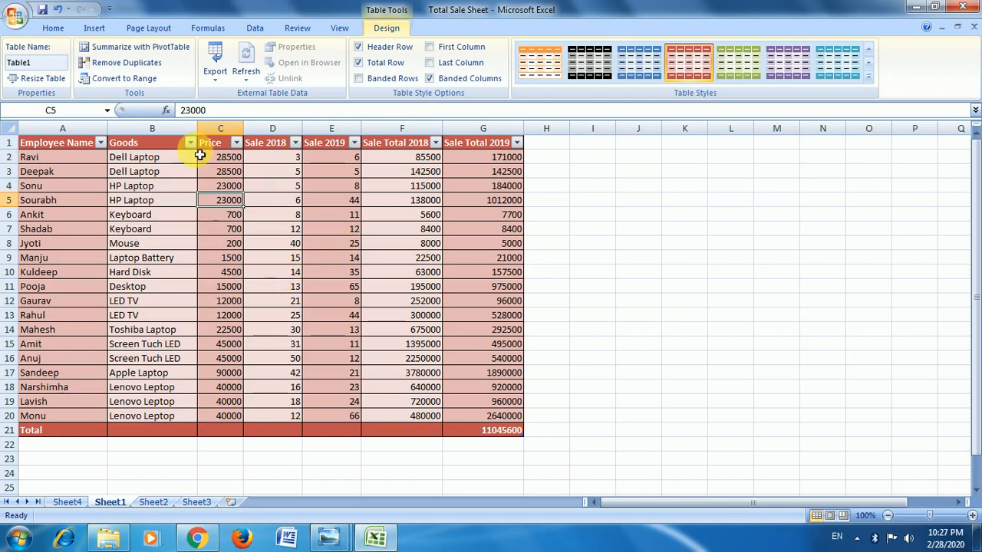
Insert the Penguins picture from the Sample Pictures folder at cell F9.
click(106, 31)
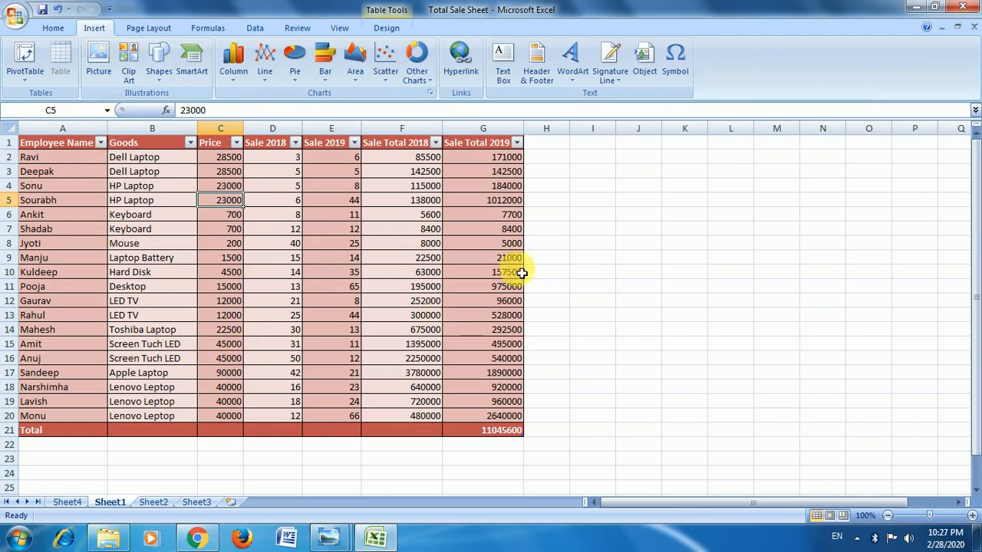
click(436, 258)
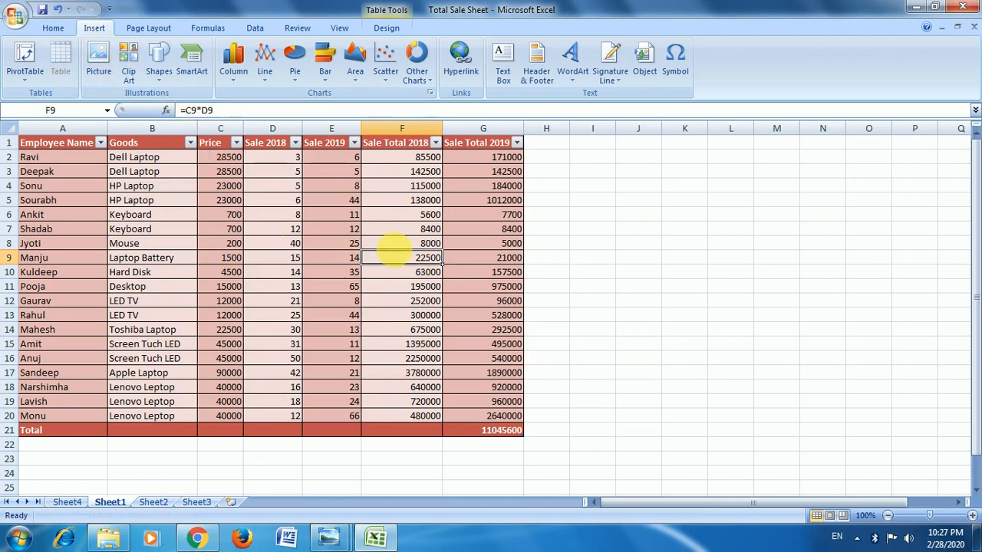
click(107, 73)
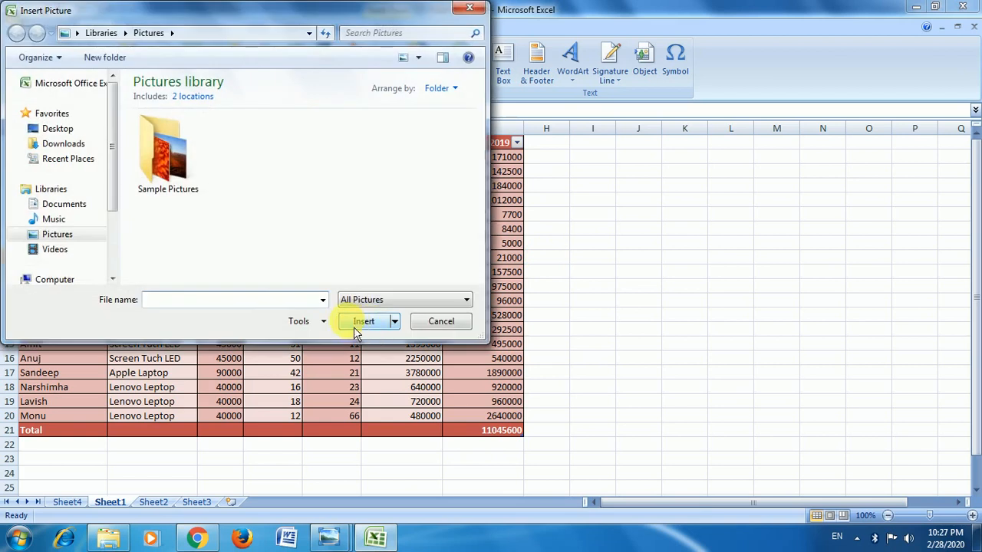
click(60, 235)
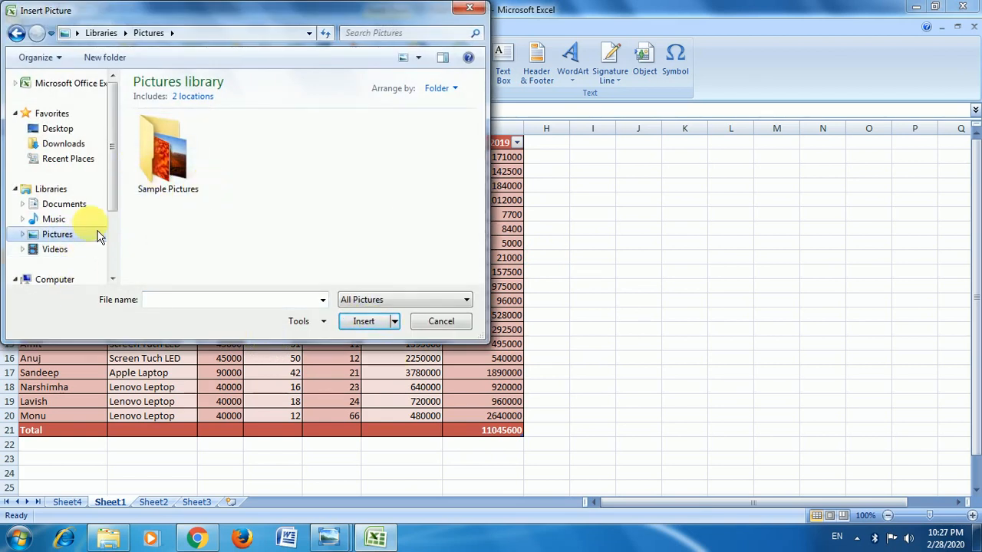
double_click(179, 167)
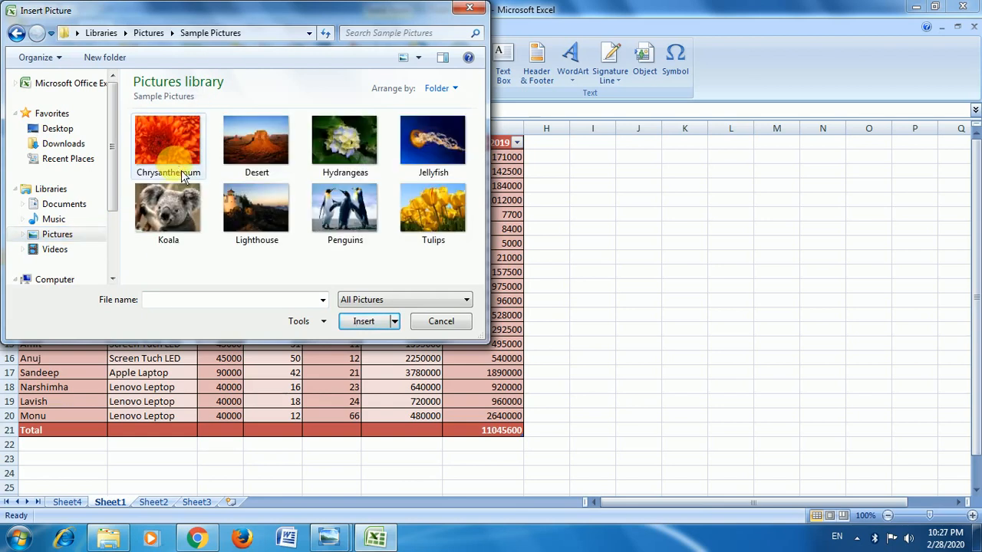
click(341, 204)
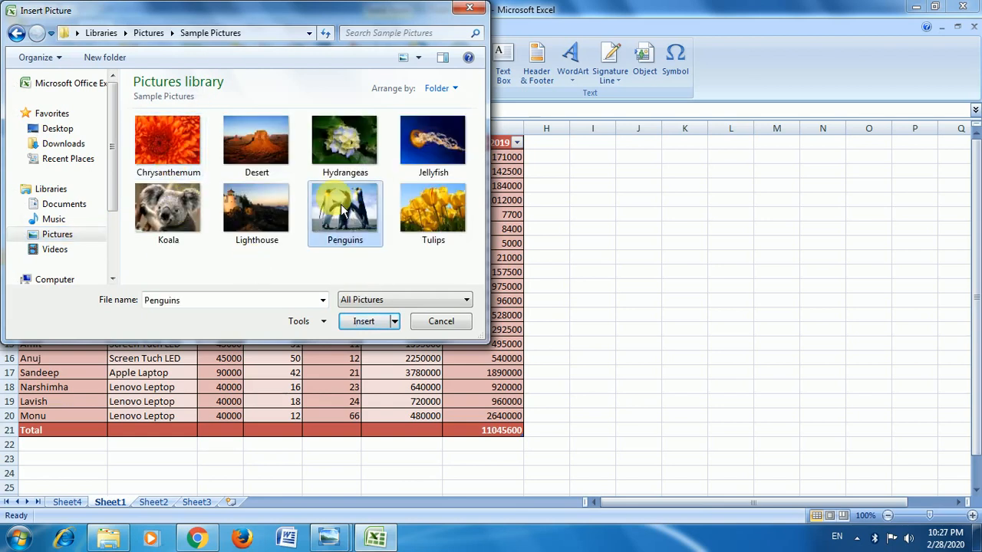
click(362, 323)
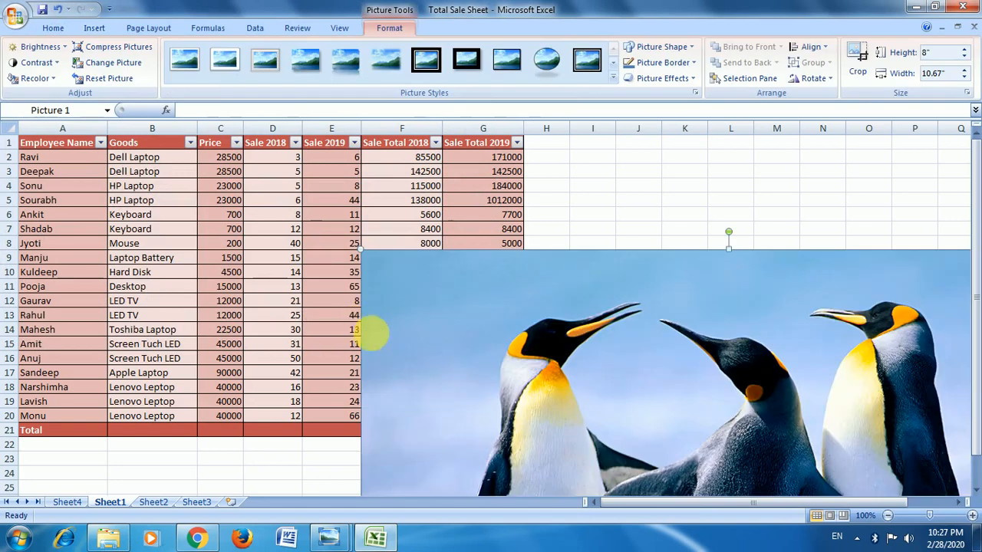
Shrink the penguin picture from its upper corner to about 4.78" high by 6.38" wide.
scroll(663, 305, down, 11)
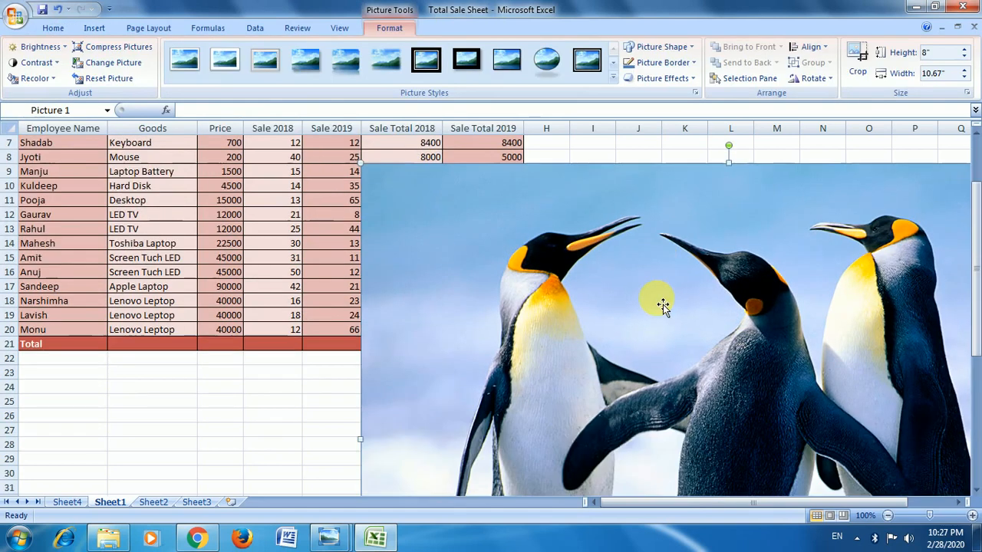
scroll(661, 305, up, 10)
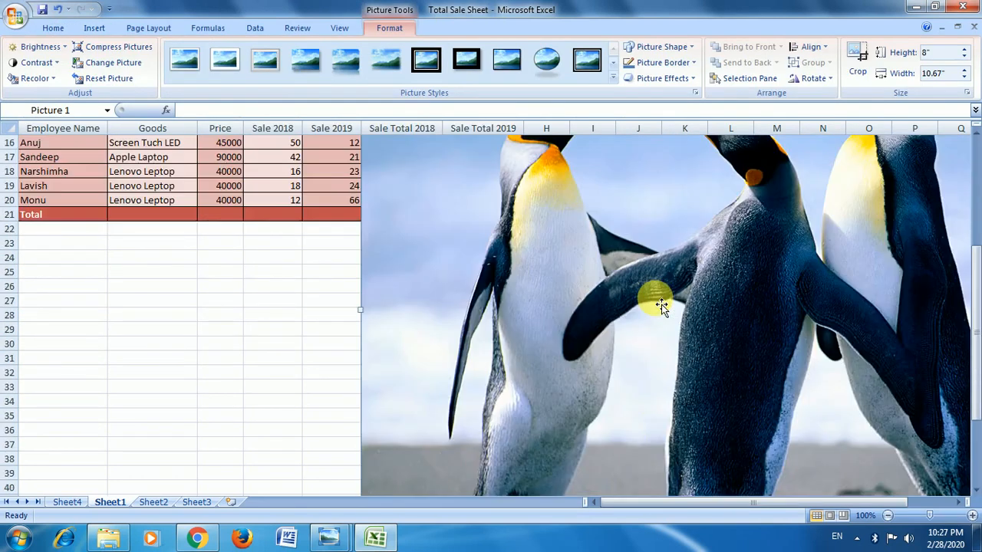
scroll(426, 282, down, 1)
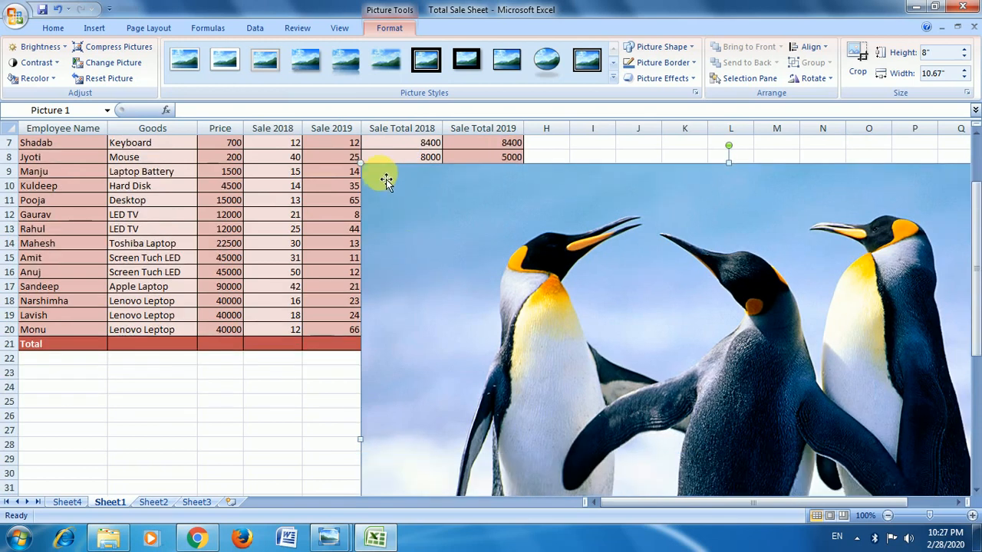
scroll(387, 268, down, 8)
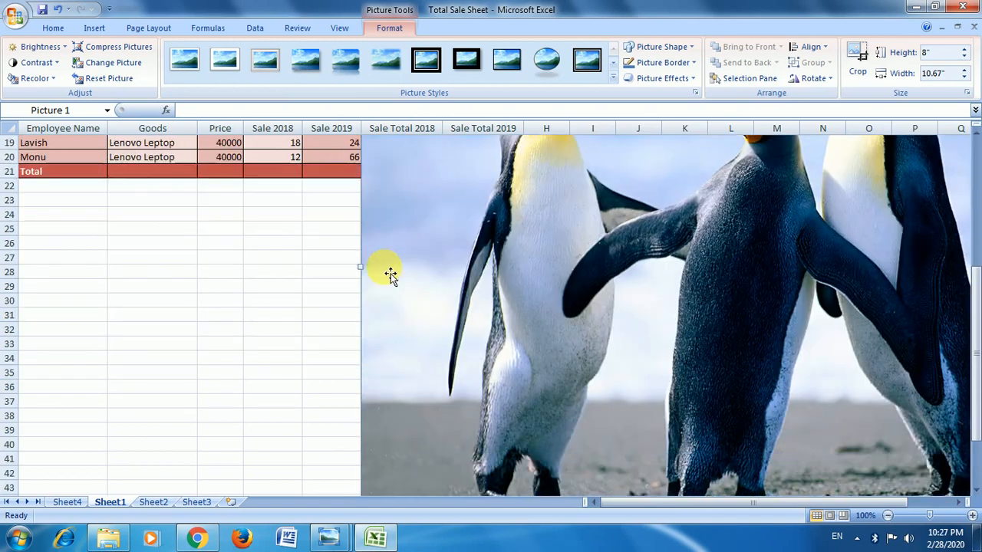
scroll(372, 322, up, 4)
scroll(362, 344, up, 5)
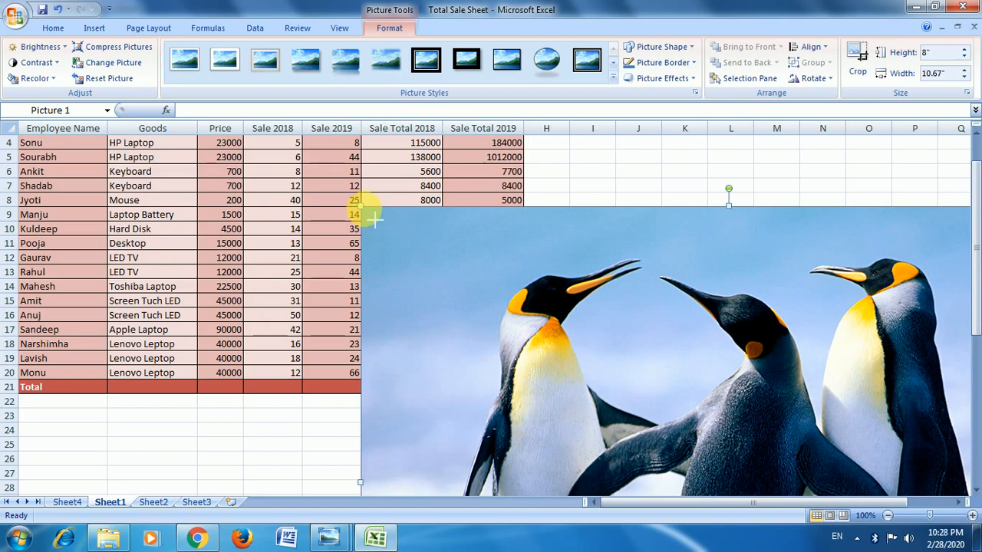
drag(374, 218, 797, 435)
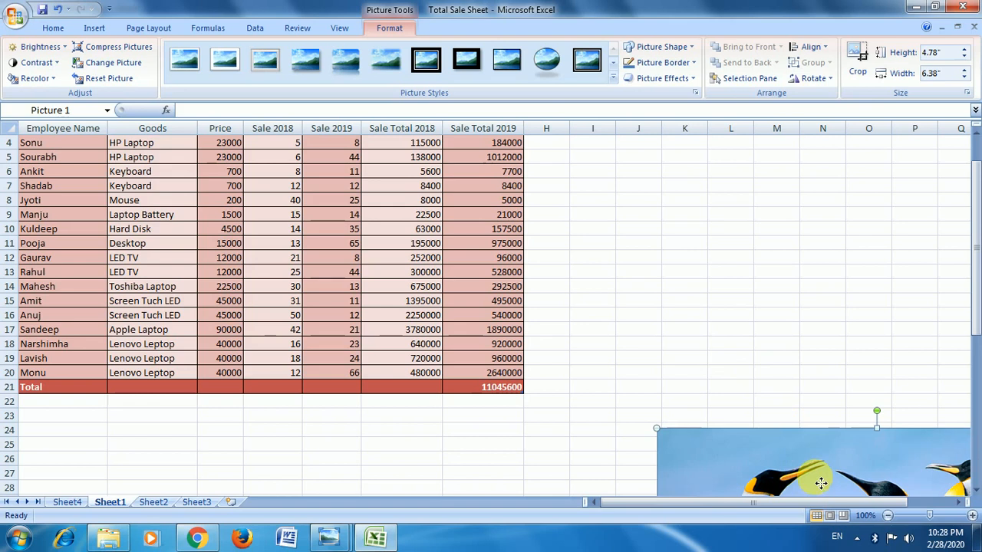
Reduce the penguin picture to about 1.87" high by 2.49" wide and place it beside the table over columns H to K.
drag(821, 482, 398, 236)
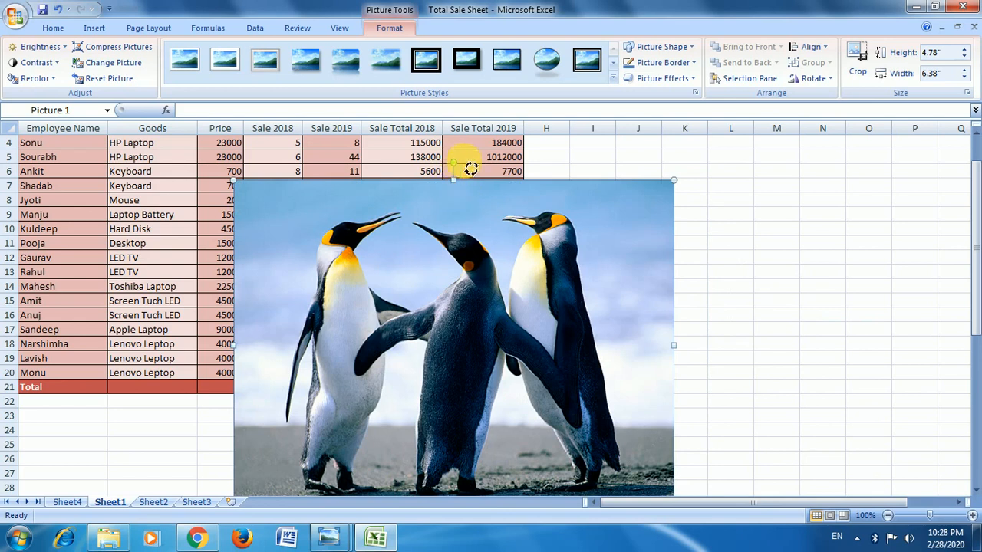
mouse_move(471, 168)
mouse_down()
mouse_move(495, 177)
mouse_move(453, 163)
mouse_up()
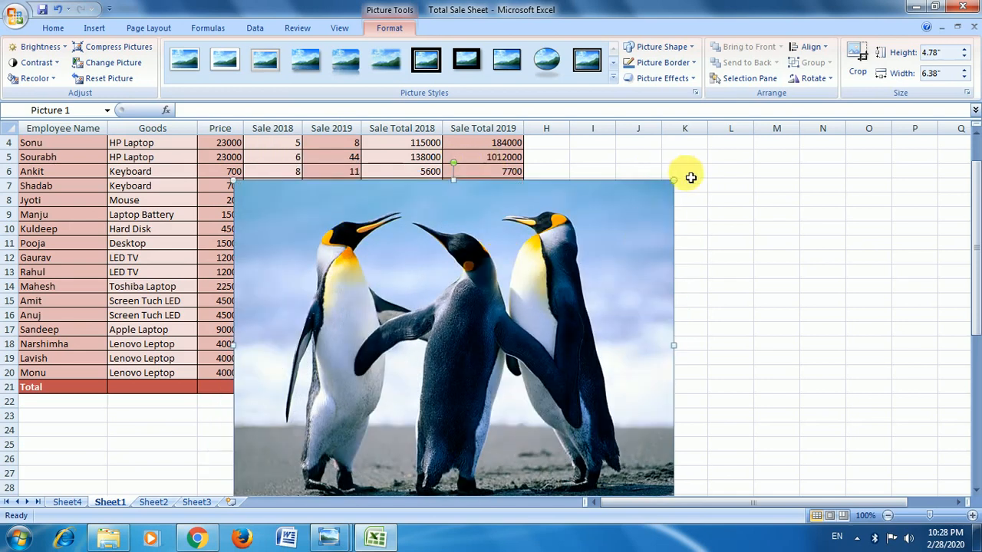
drag(682, 188, 622, 172)
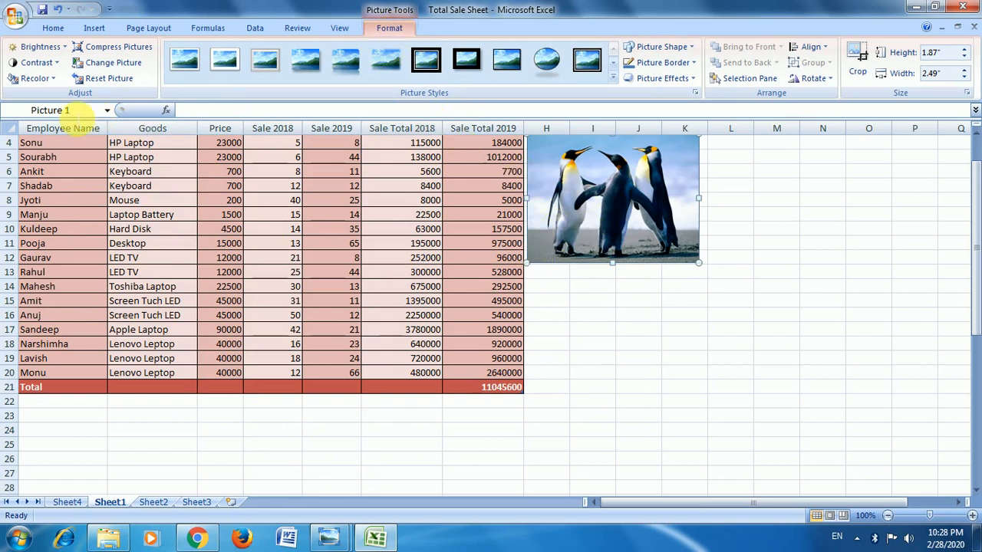
Preview the brightness levels on the penguin picture and look over its contrast levels without applying any.
click(38, 46)
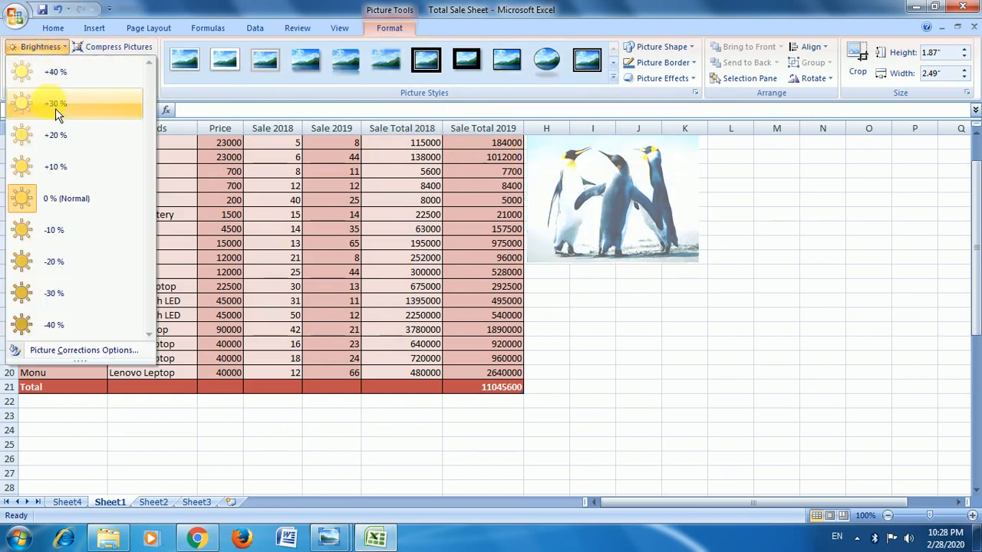
click(285, 110)
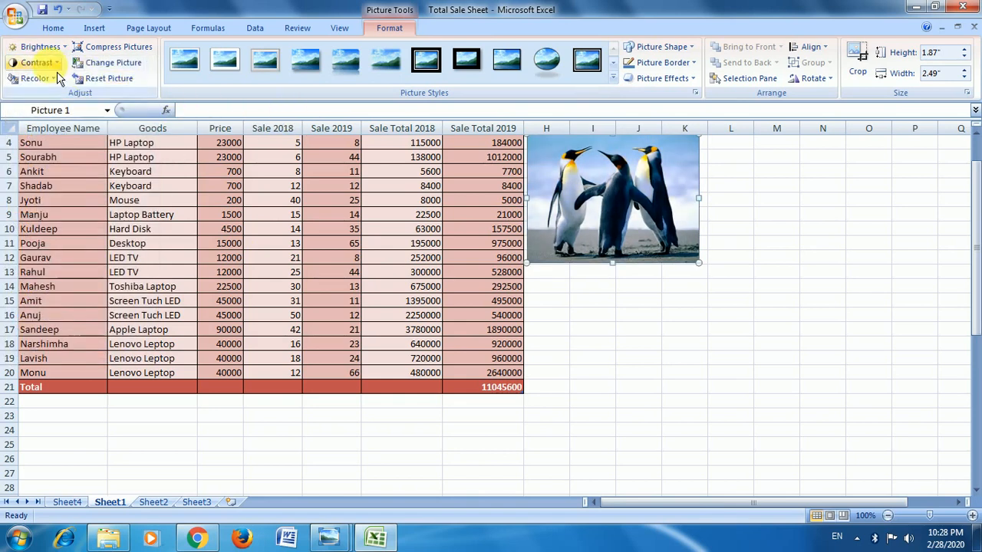
click(35, 62)
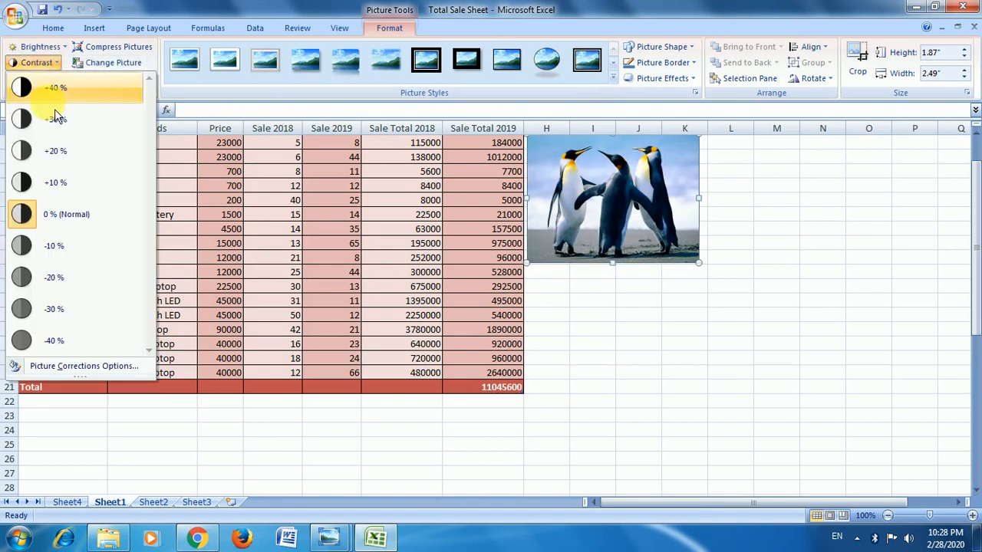
Compress the workbook's pictures with the default settings and replace the penguin picture with Tulips.
click(117, 48)
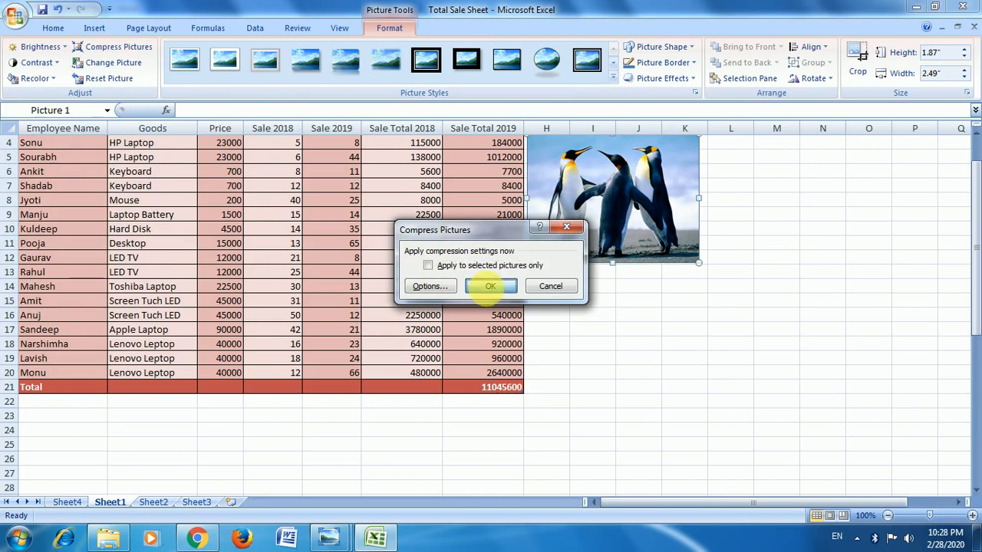
click(491, 286)
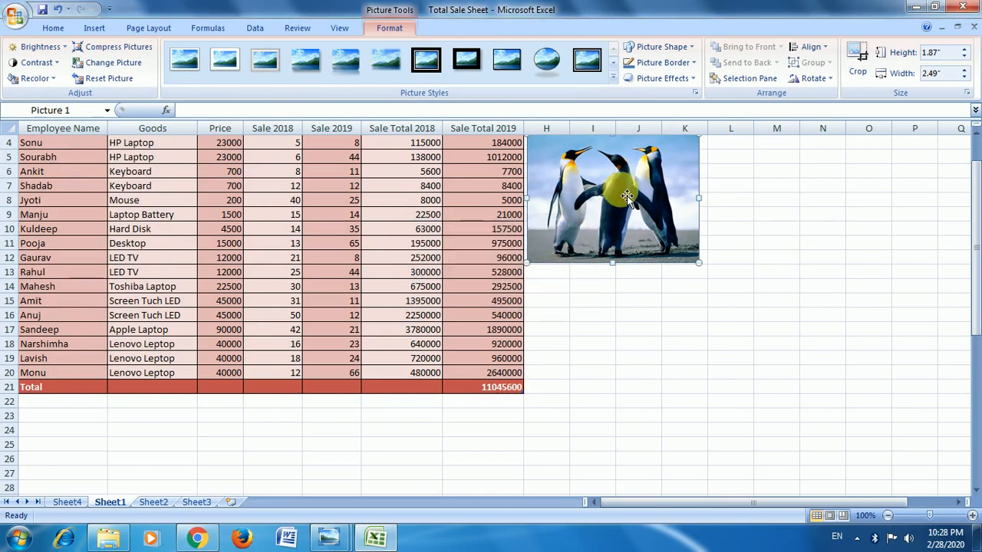
click(115, 65)
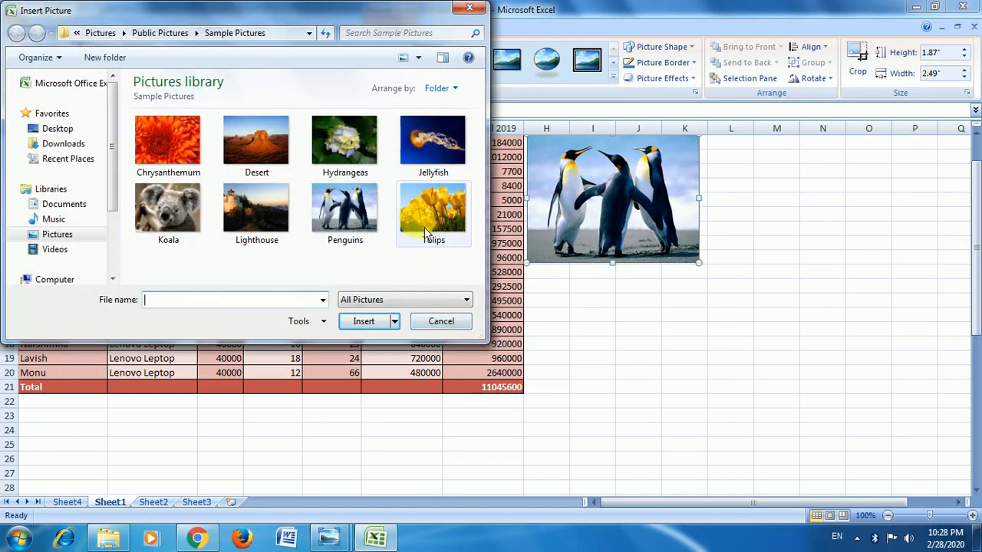
click(430, 211)
click(362, 321)
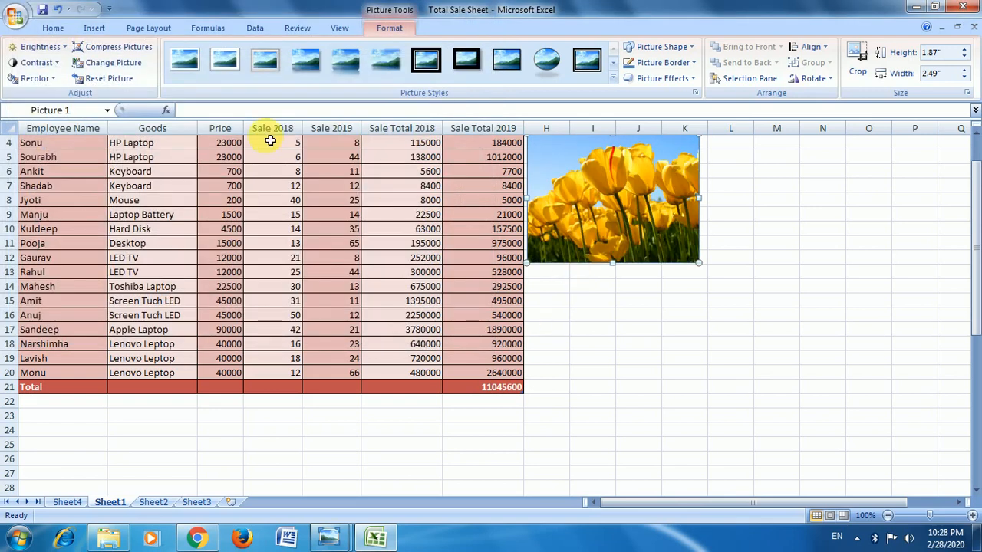
Preview the recolor variations on the tulip picture and reset the picture to its original size and formatting.
click(34, 79)
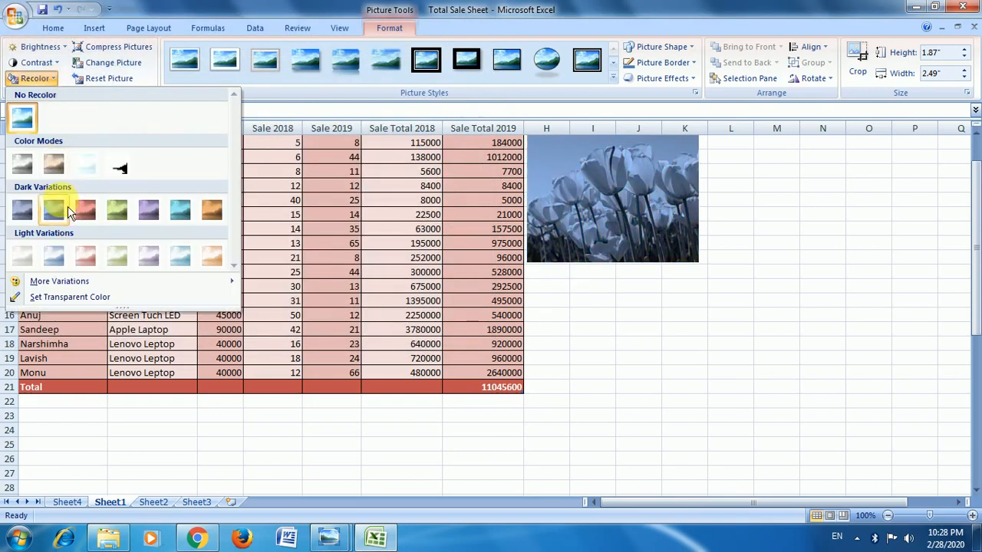
click(123, 85)
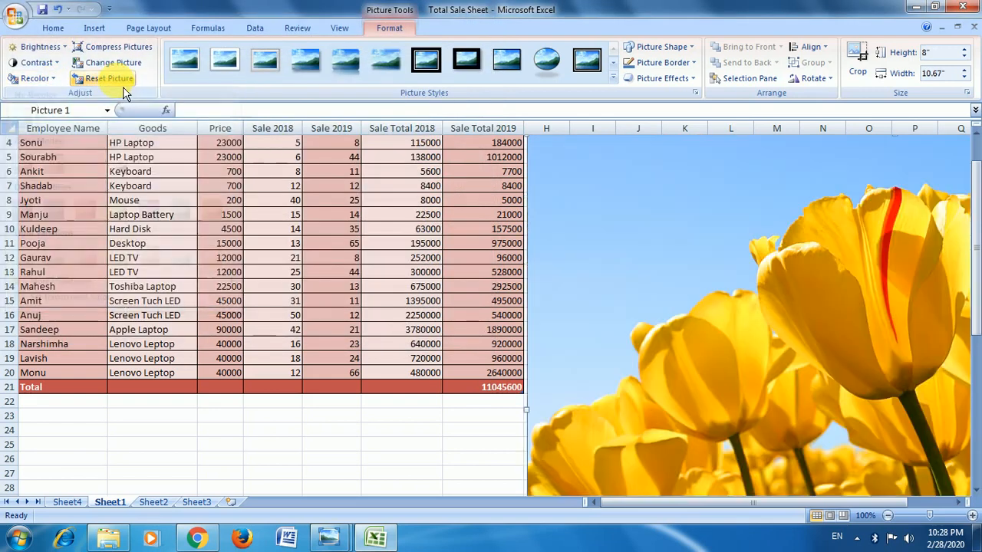
Shrink the tulip picture to about 2.21" high by 2.95" wide and place it beside the table near row 2.
scroll(545, 204, up, 1)
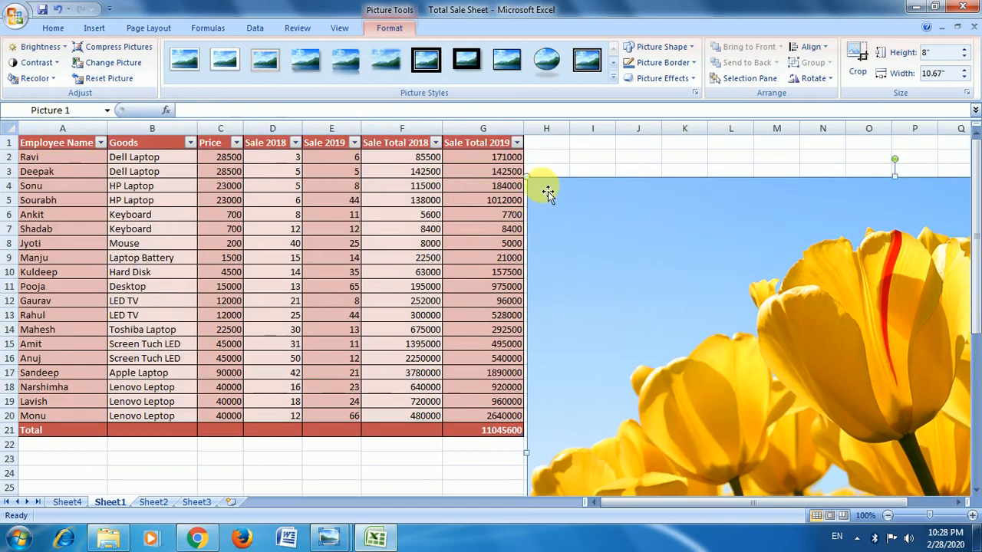
drag(528, 179, 635, 379)
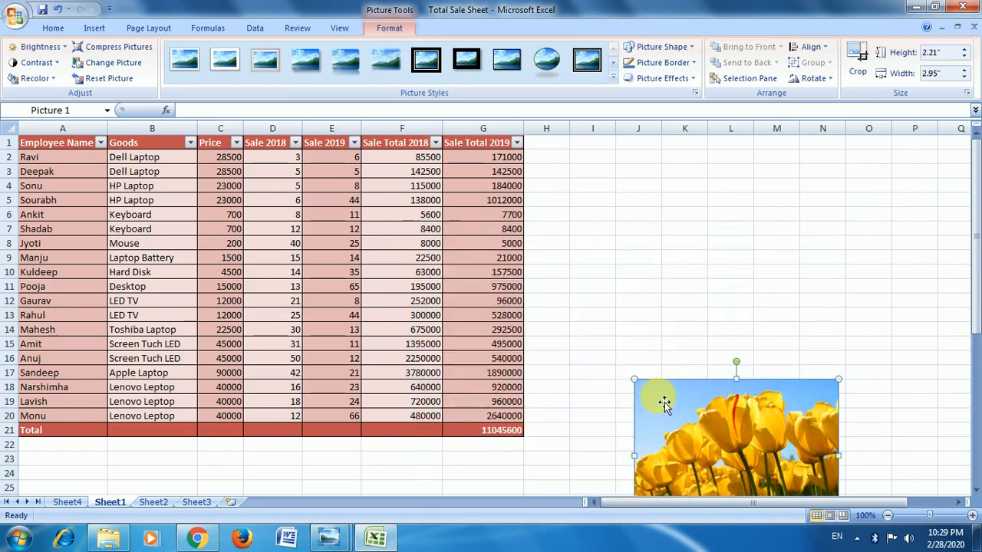
drag(707, 421, 620, 178)
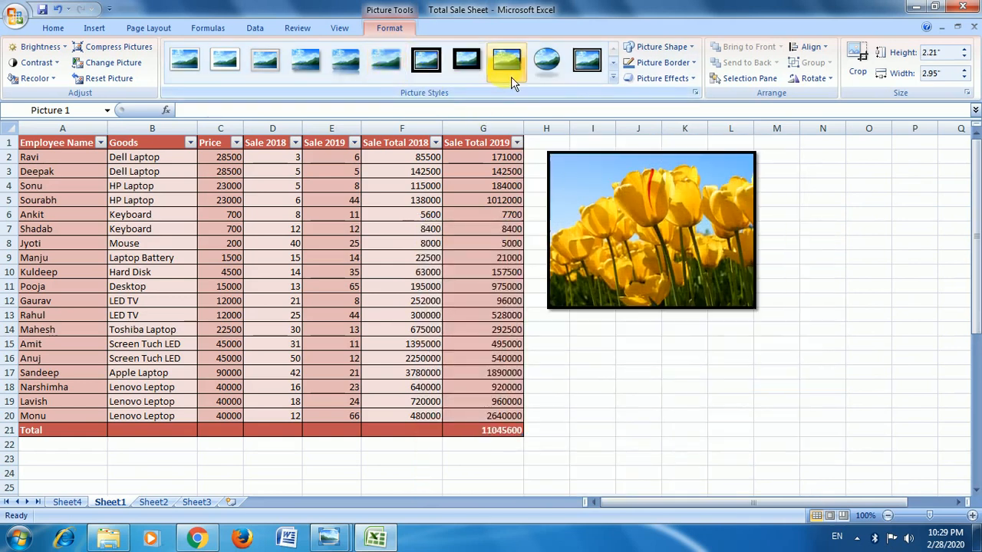
Change the tulip picture's shape to a trapezoid and color its border Red, Accent 2.
click(689, 48)
click(688, 105)
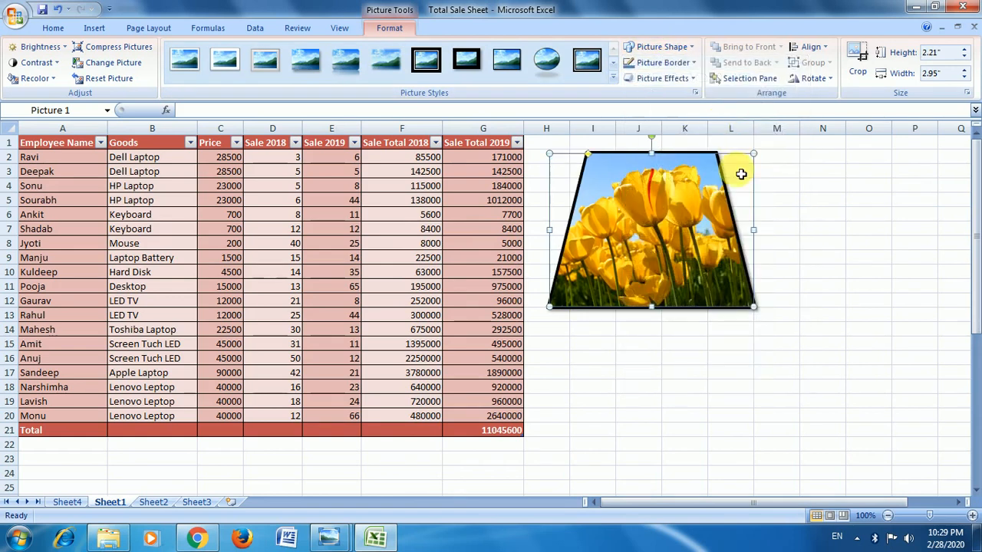
click(694, 65)
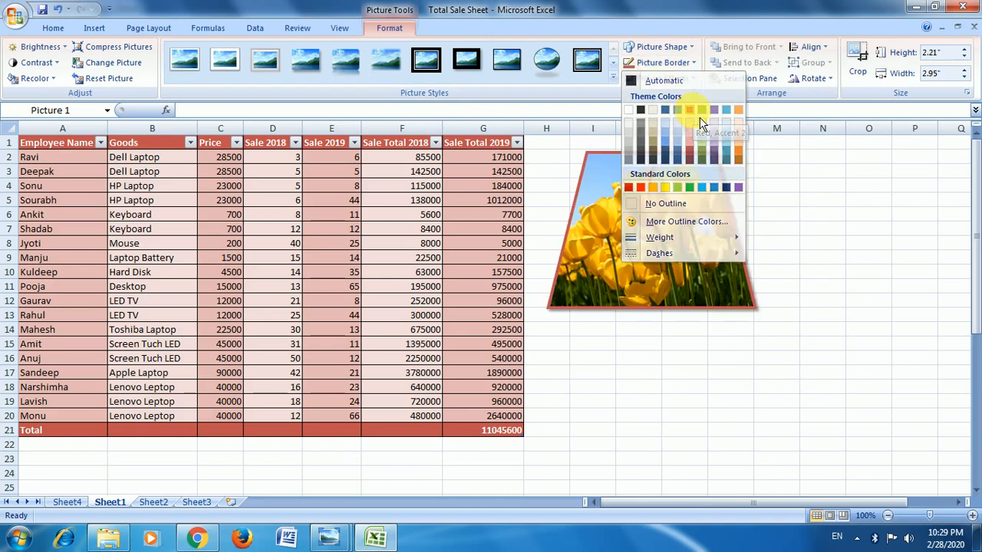
click(690, 110)
Apply the red glow variation from the second row of glow effects to the tulip picture and deselect it.
click(698, 85)
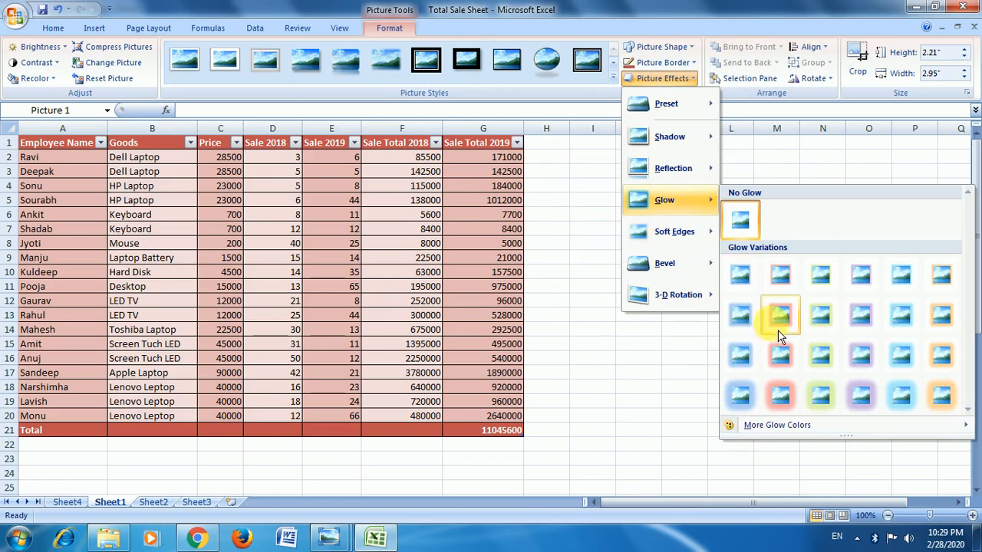
click(780, 315)
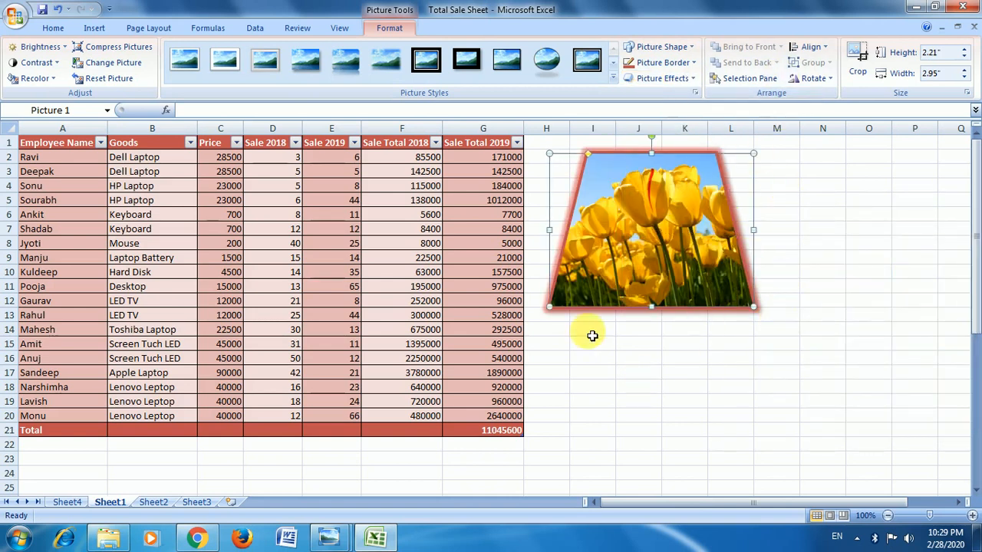
click(711, 372)
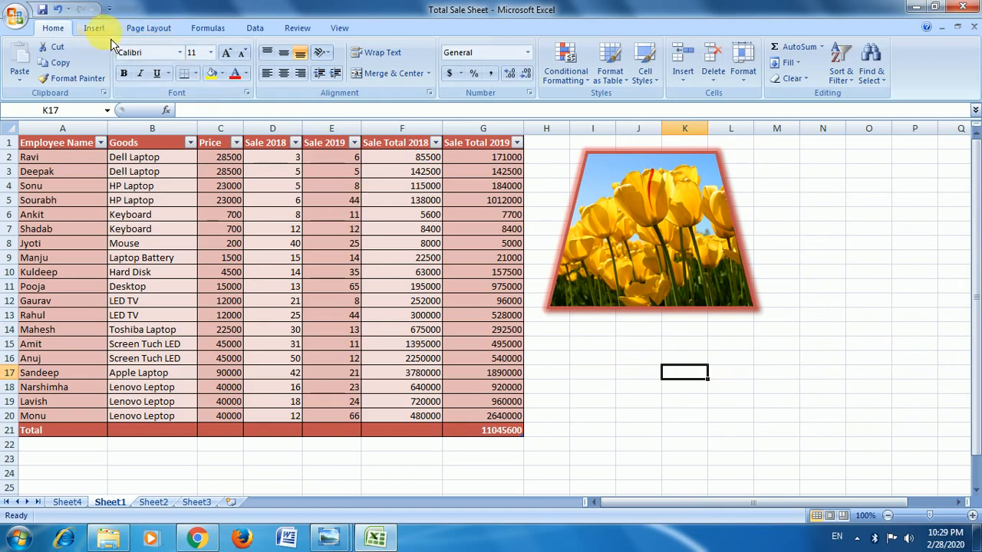
Insert the Penguins picture from the Sample Pictures folder into the sheet.
click(94, 28)
click(95, 67)
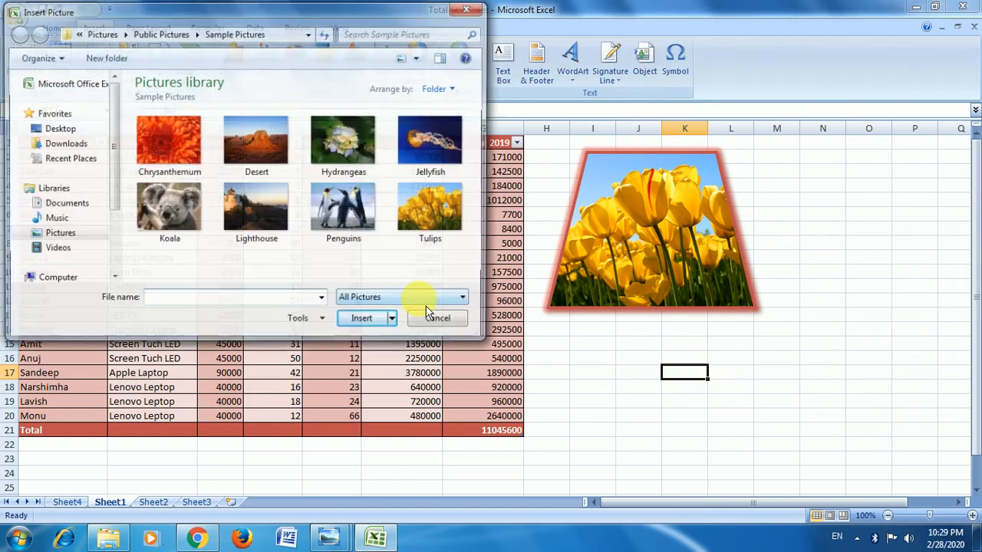
double_click(343, 208)
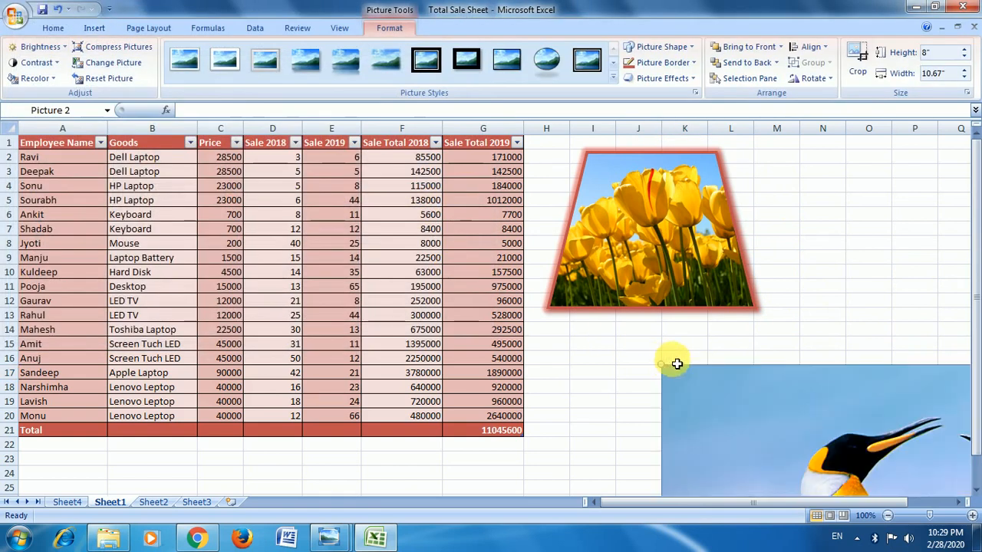
Shrink the penguin picture to about 2.54" high by 3.39" wide and place it overlapping the lower part of the tulip picture.
drag(669, 372, 746, 360)
drag(824, 393, 547, 205)
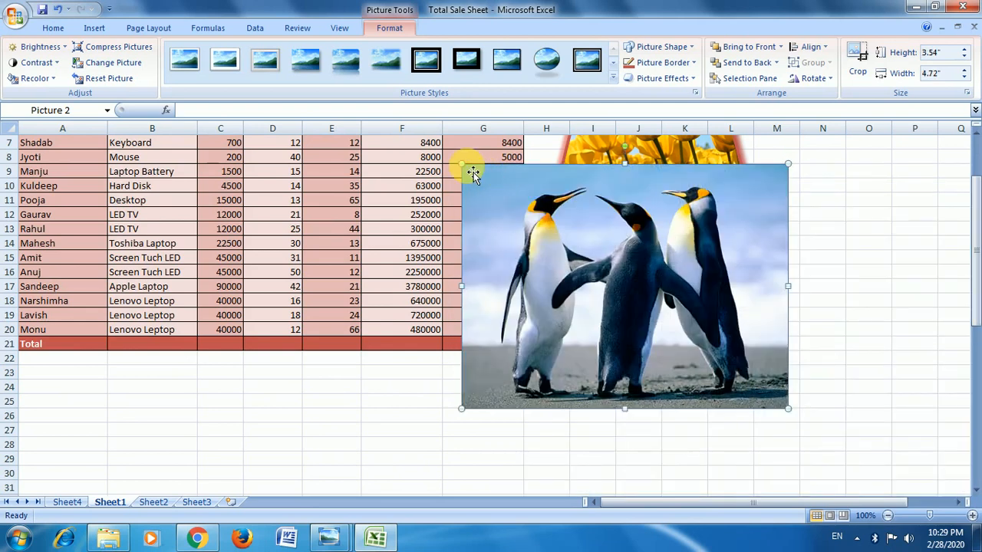
drag(467, 172, 553, 232)
drag(649, 264, 624, 214)
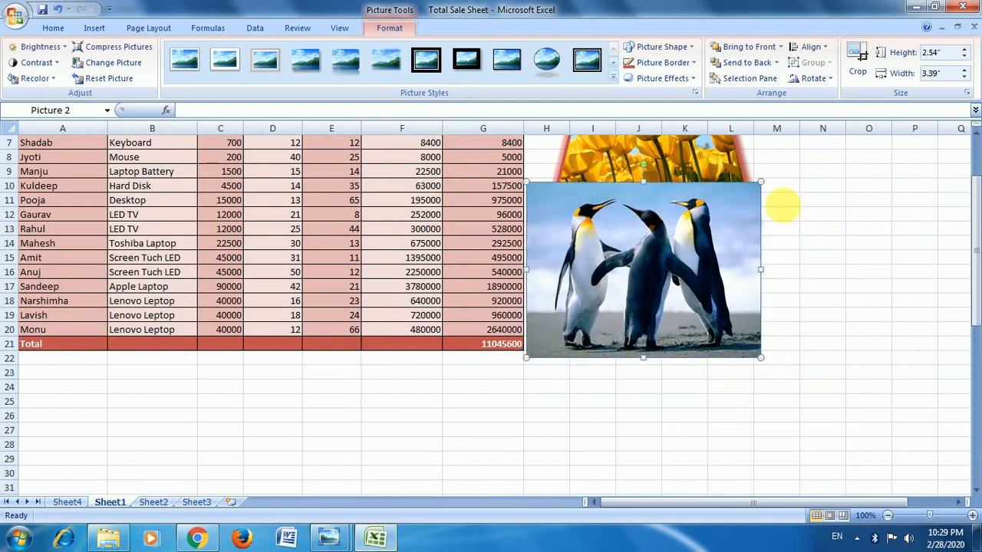
scroll(973, 143, up, 4)
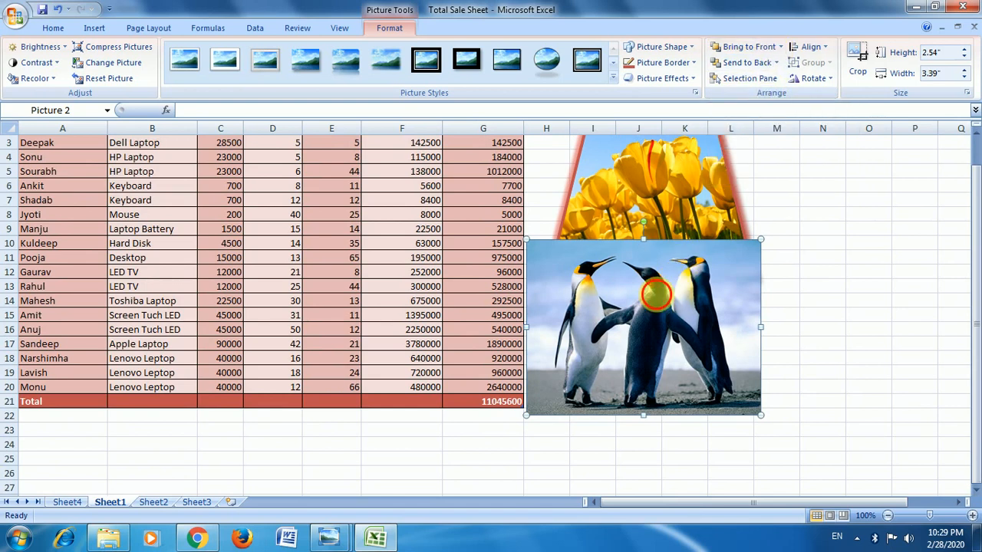
drag(656, 294, 674, 253)
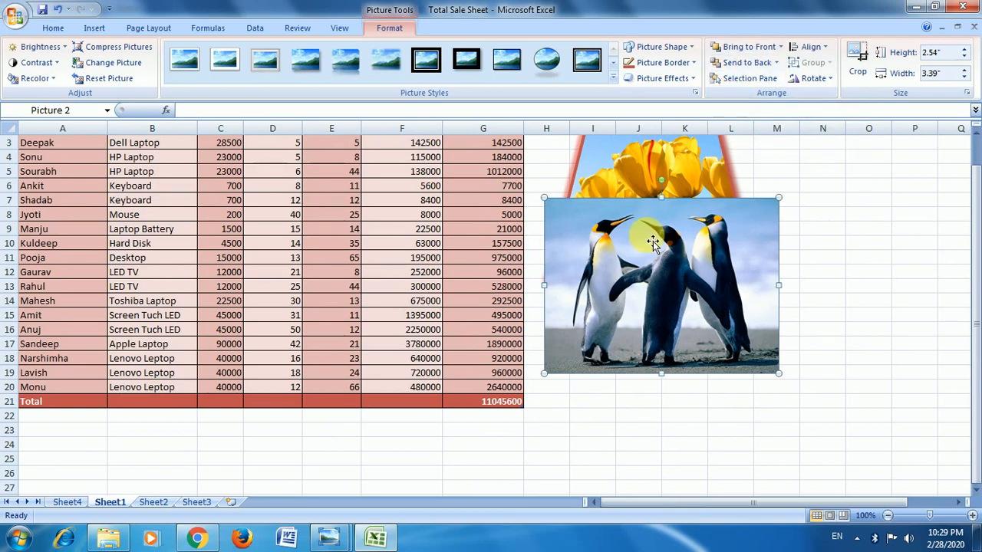
Send the penguin picture behind the tulip picture and bring it to the front again.
click(746, 62)
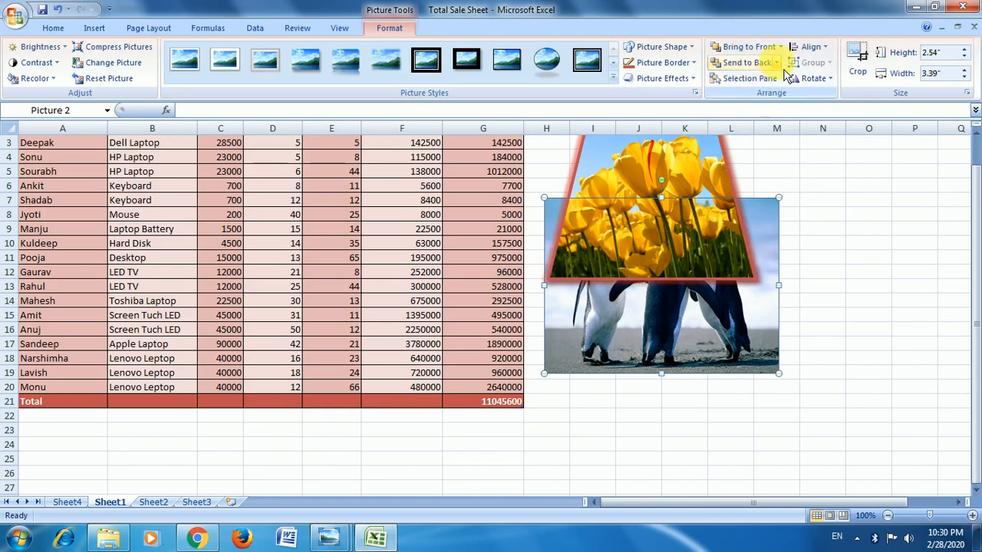
click(777, 63)
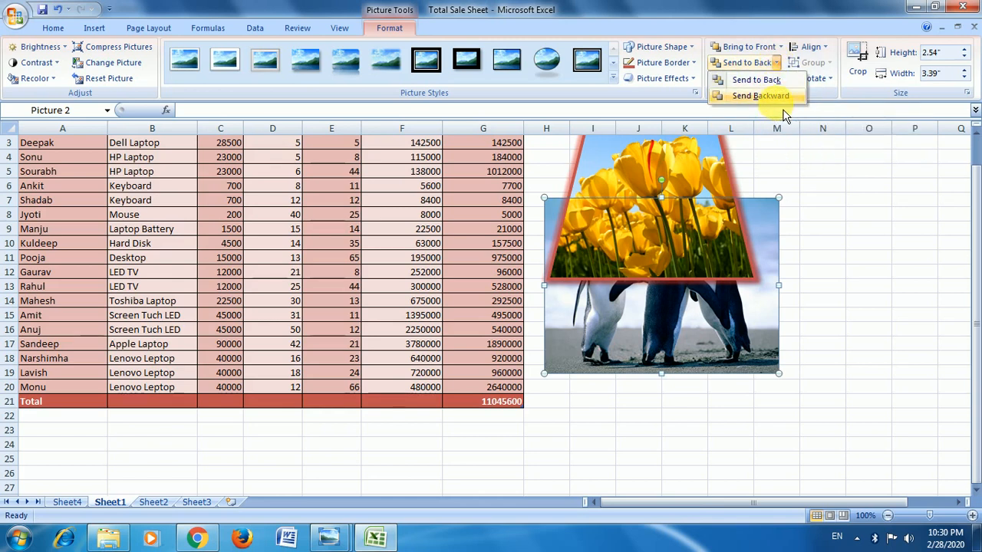
click(780, 47)
click(756, 64)
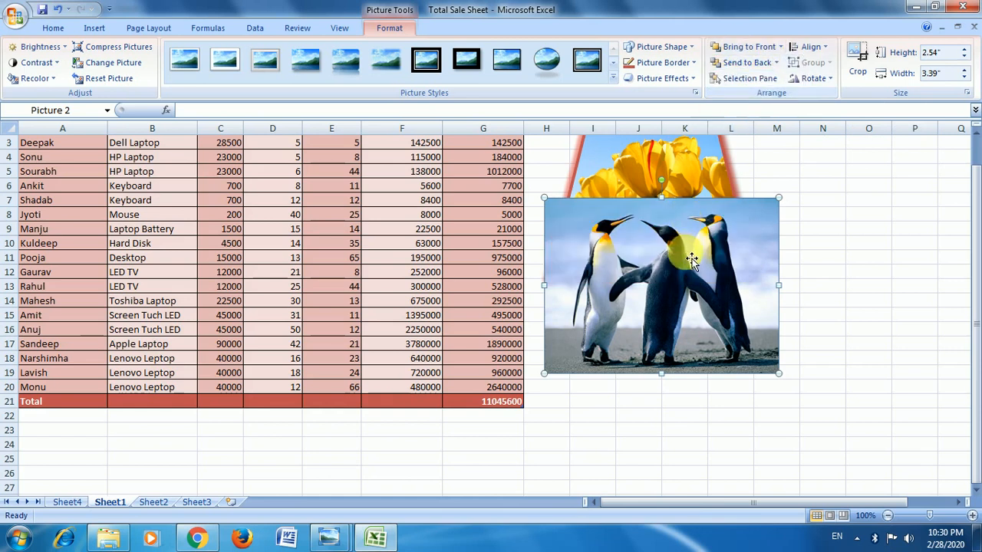
click(781, 48)
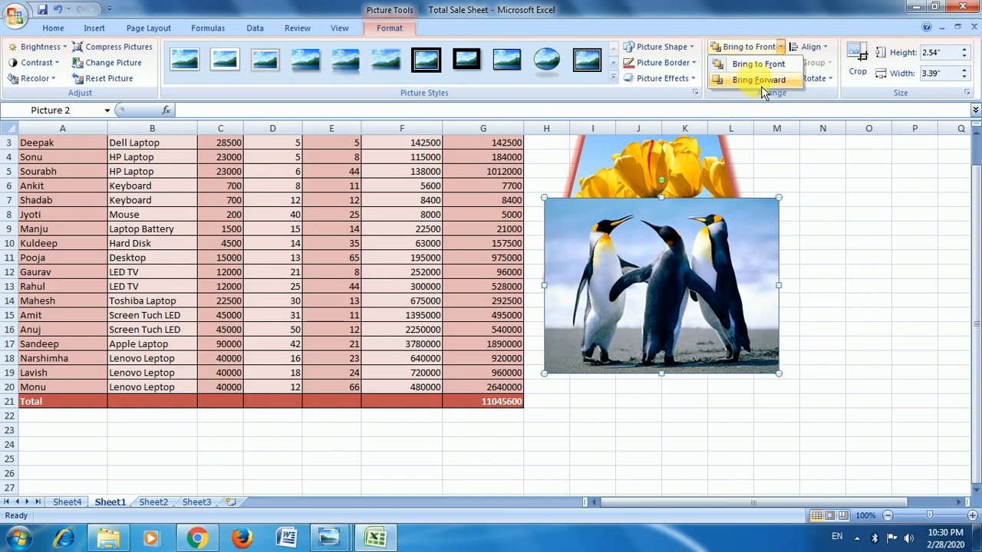
click(710, 211)
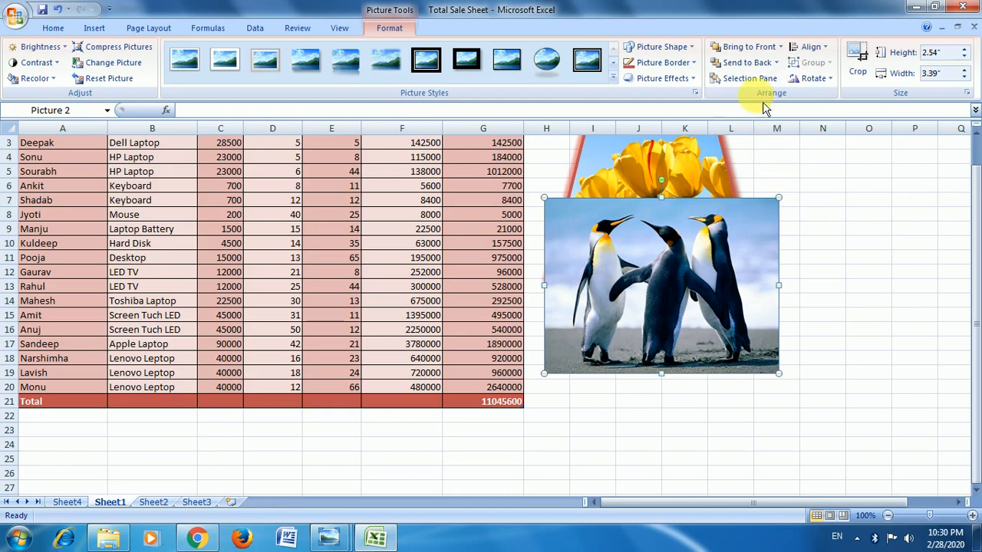
Select the tulip picture from the list of shapes on the sheet and look over the available alignment options.
click(773, 81)
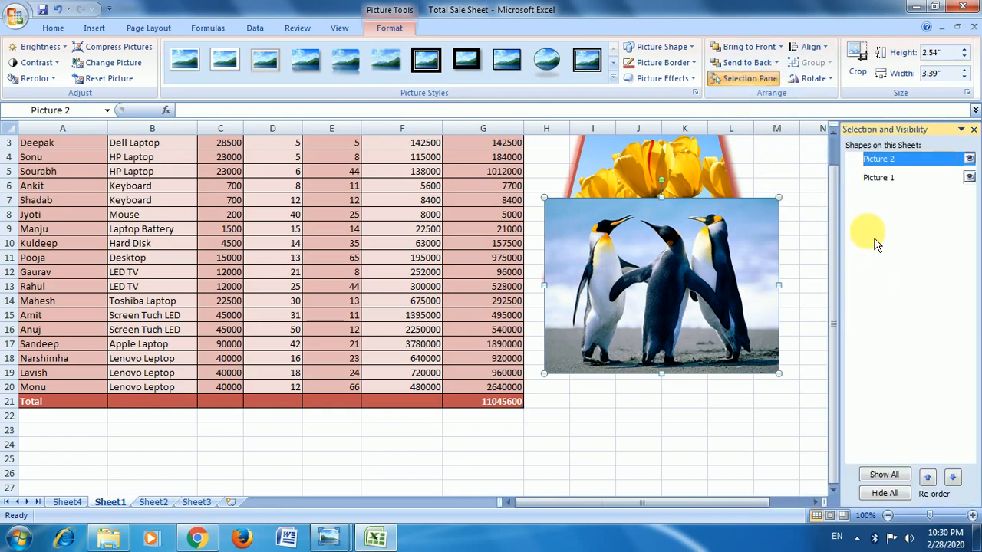
click(922, 177)
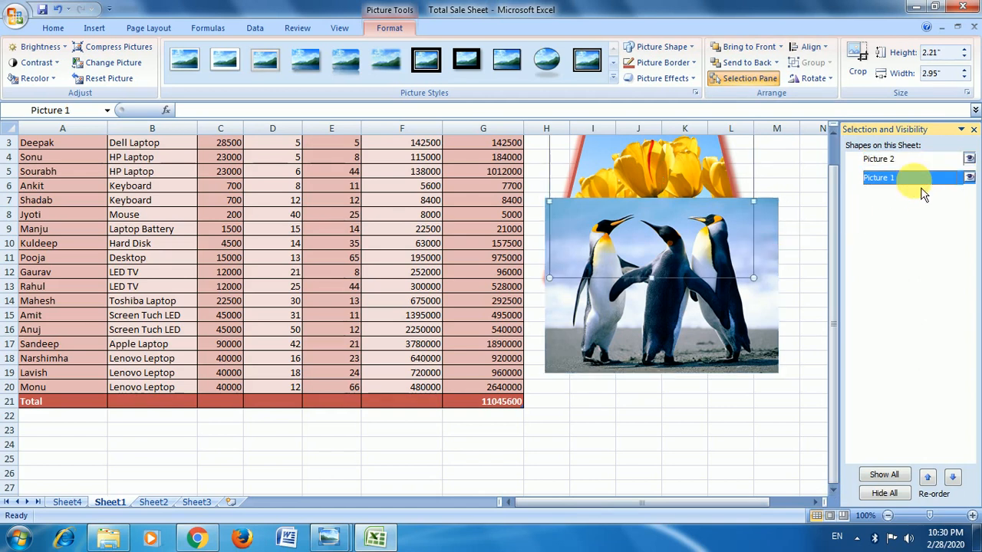
click(973, 130)
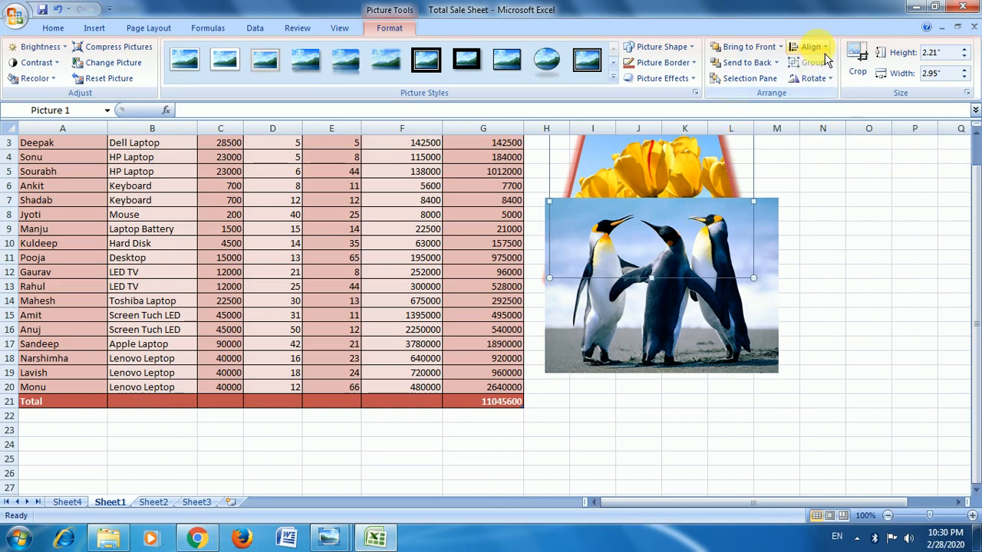
click(823, 49)
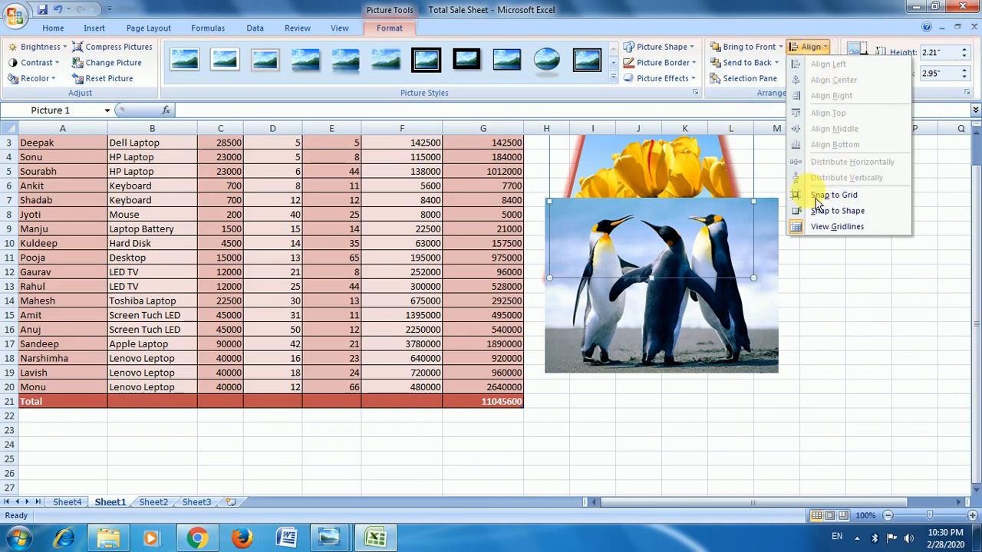
click(671, 155)
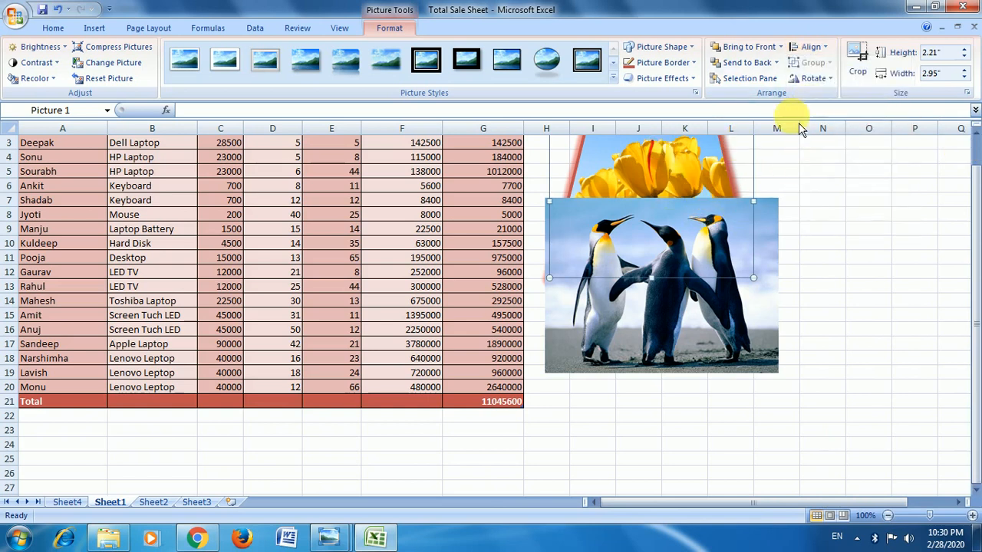
Group the tulip and penguin pictures and move the group slightly down and to the right.
ctrl+click(688, 298)
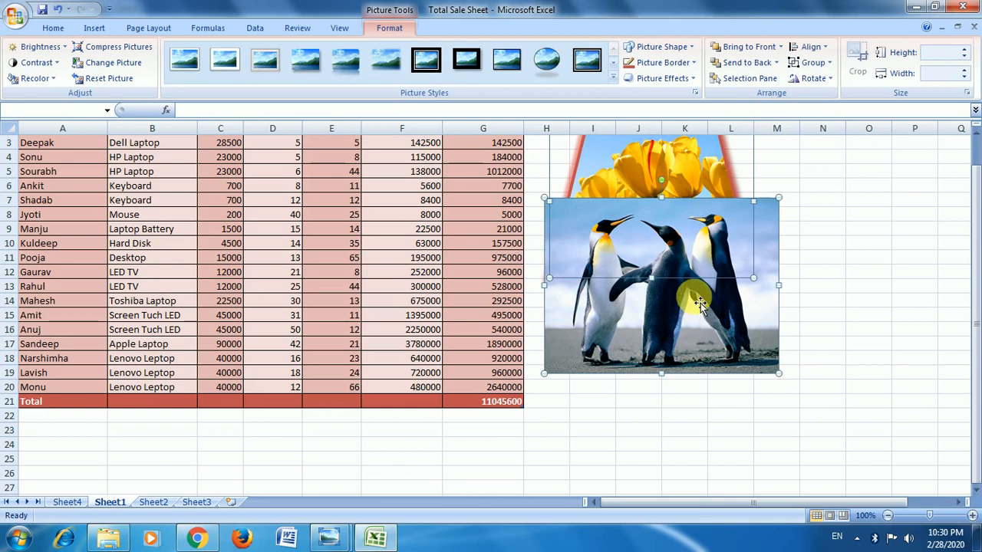
click(827, 63)
click(823, 81)
click(823, 315)
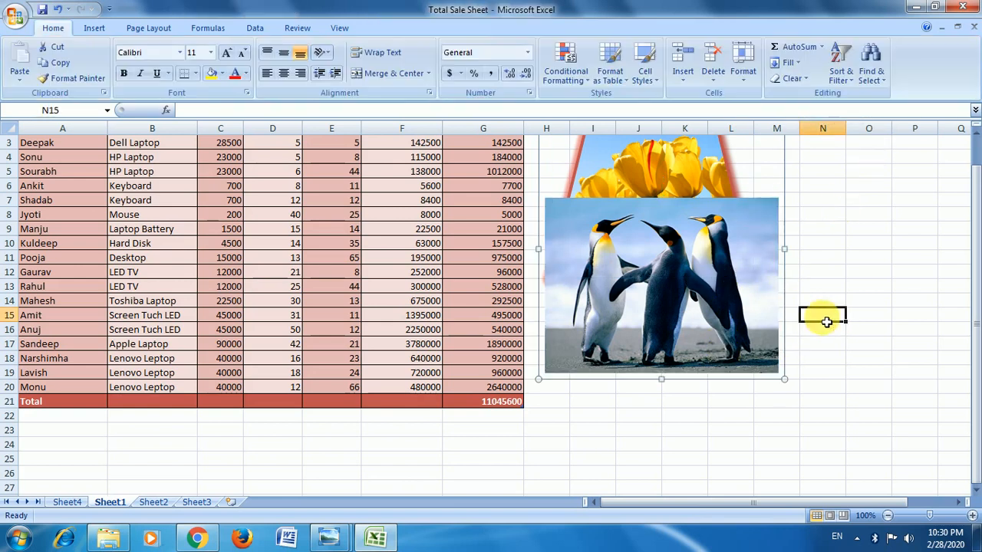
click(701, 264)
drag(733, 287, 745, 308)
Ungroup the two pictures and preview the rotation options on them without applying any.
click(815, 63)
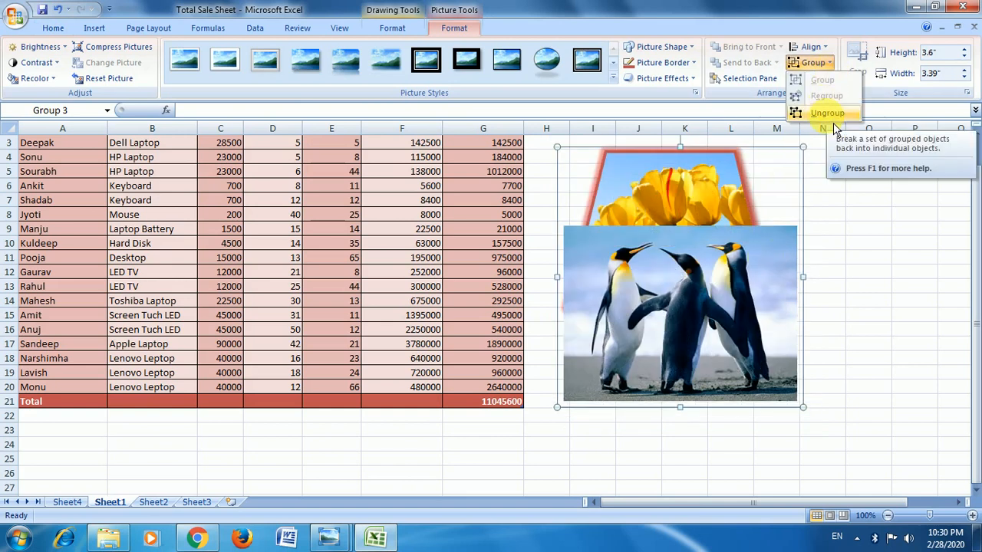
click(831, 117)
click(823, 79)
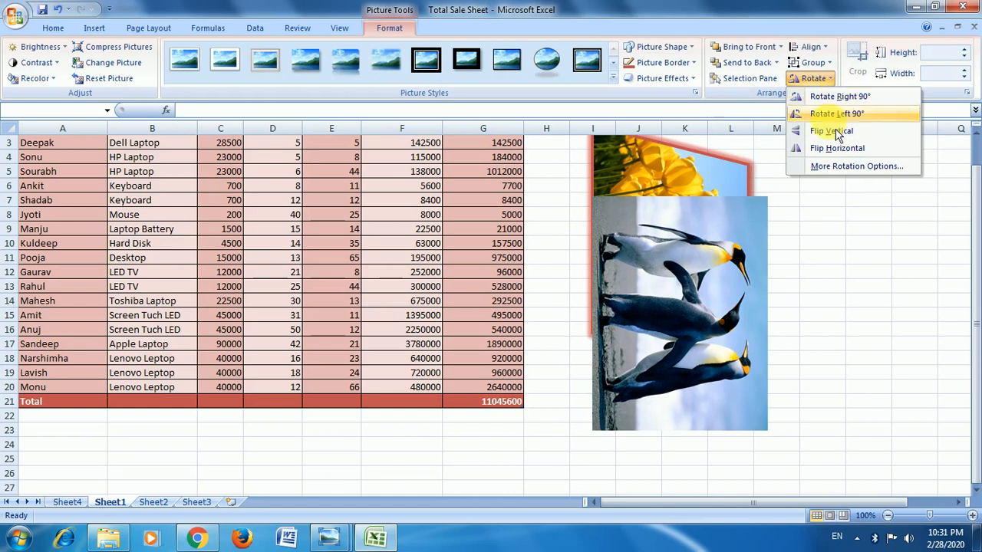
click(735, 331)
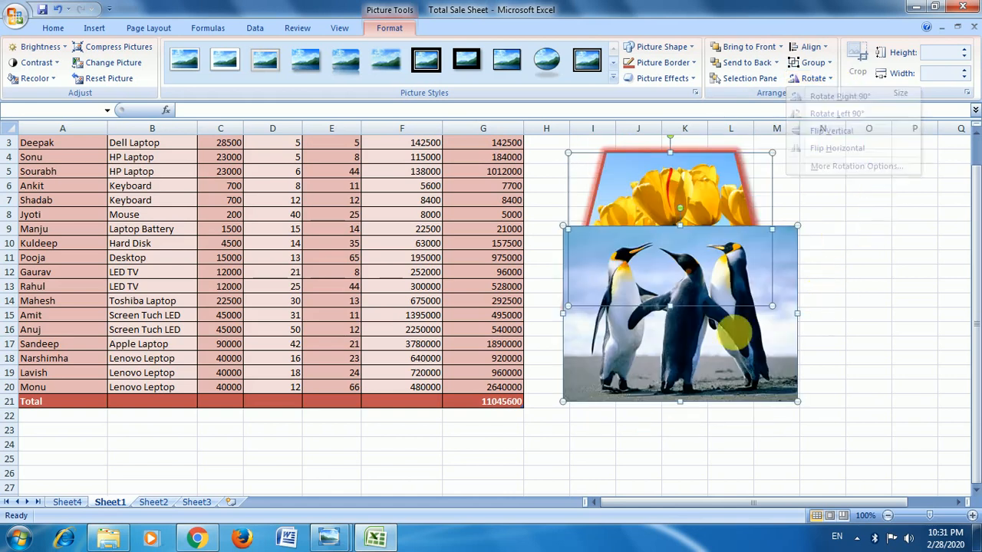
click(853, 215)
Crop the left and right sides of the penguin picture to a width of about 2.9".
click(756, 327)
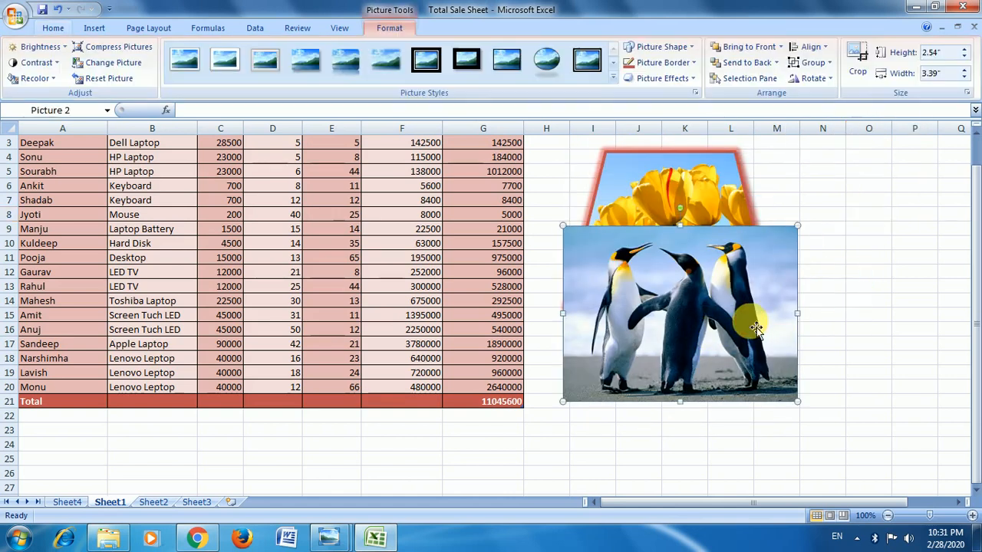
click(855, 76)
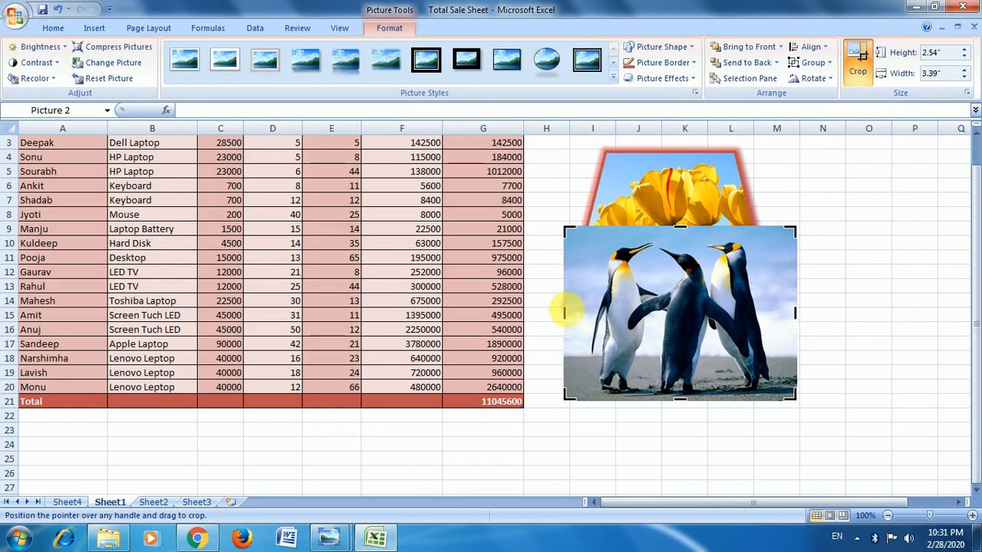
drag(564, 312, 577, 312)
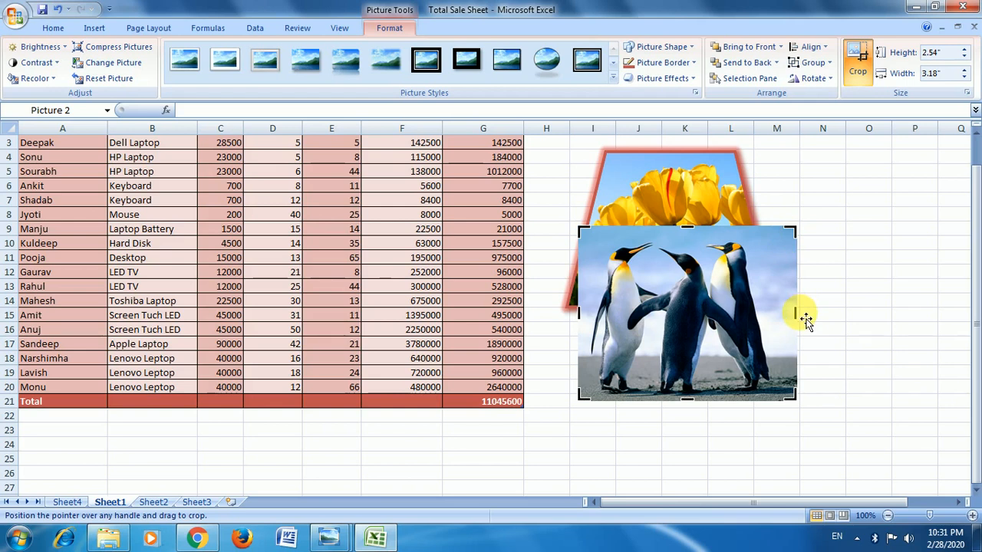
drag(795, 312, 776, 312)
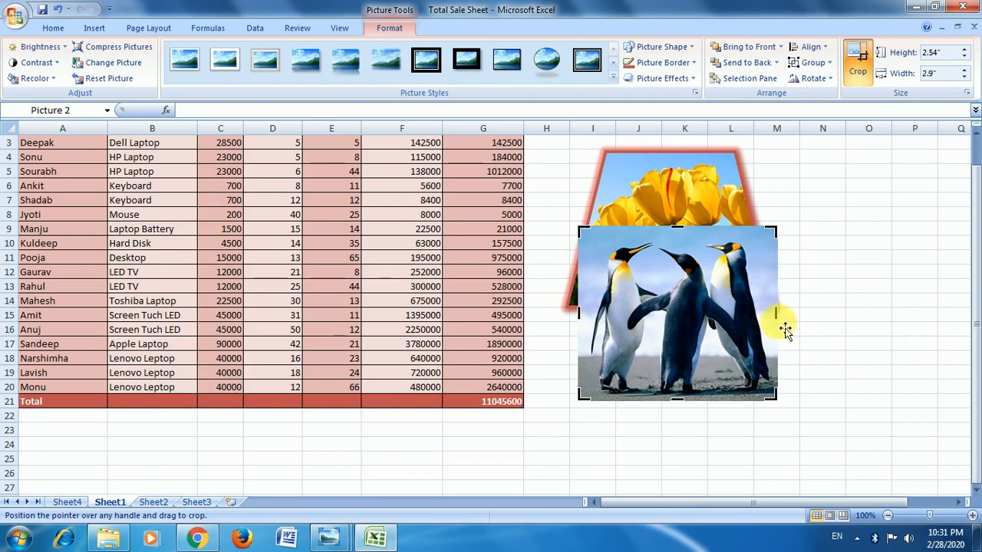
click(861, 58)
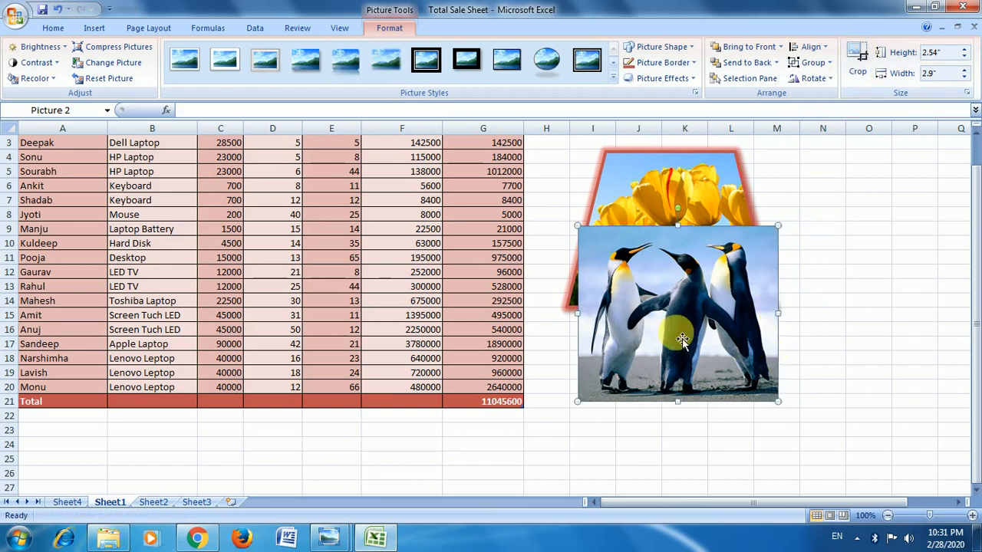
Enlarge the penguin picture upward and to the right to about 3.6" wide, and set its height to 4".
drag(779, 227, 829, 219)
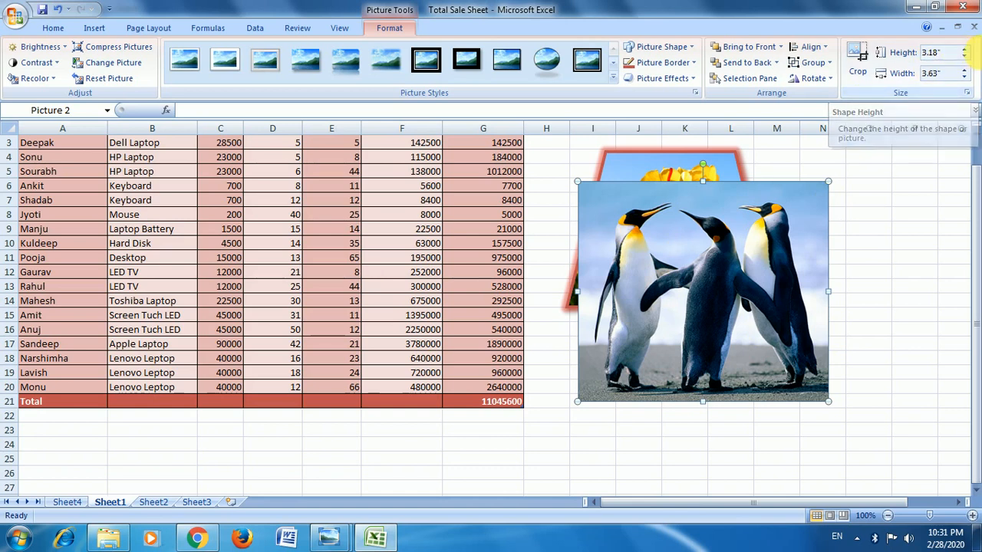
click(964, 49)
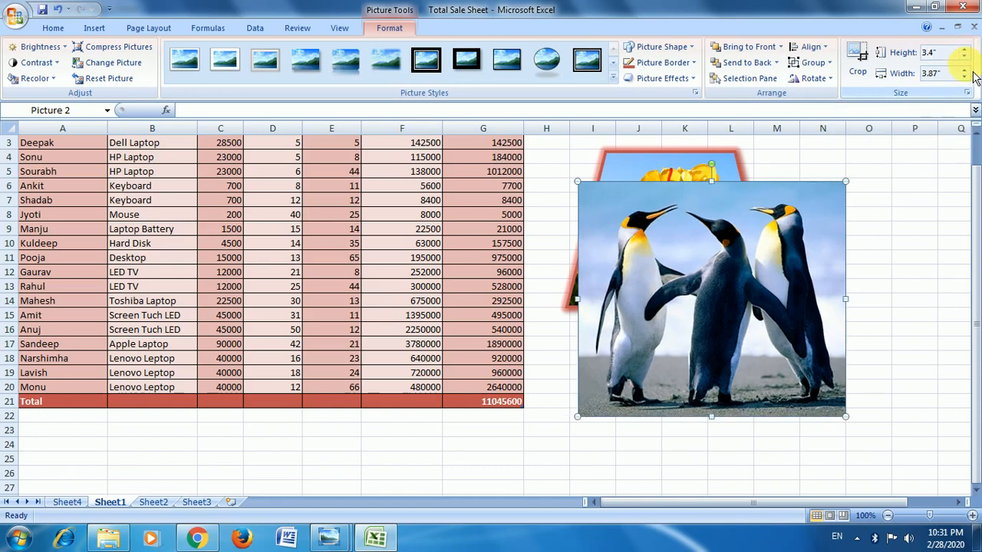
click(964, 56)
click(965, 57)
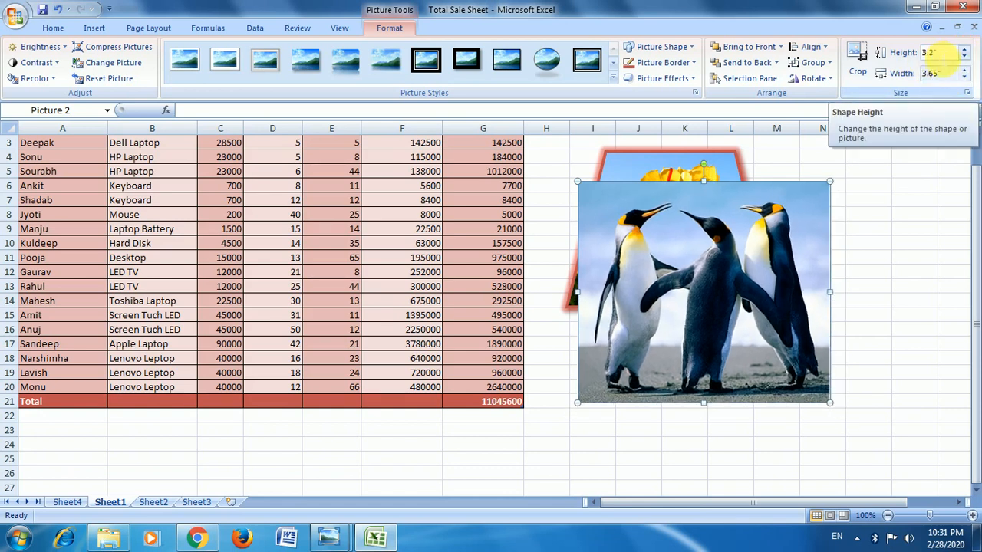
click(930, 52)
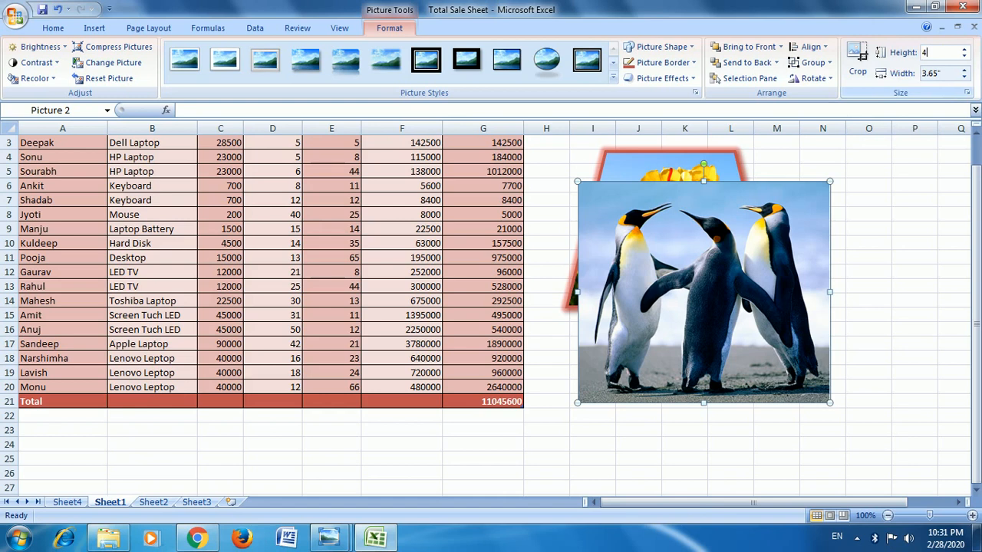
text(4)
key(Return)
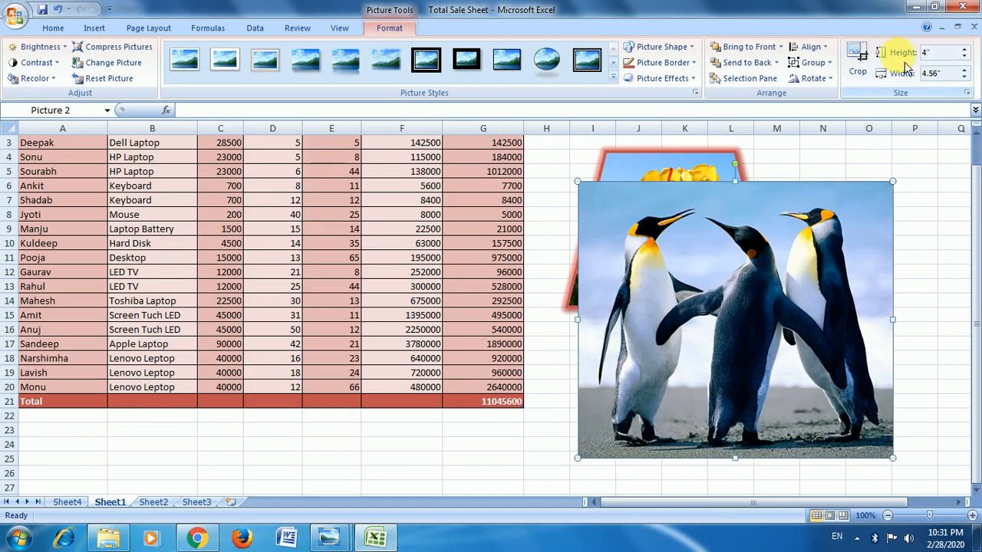
Try larger and smaller widths for the penguin picture and set its width to 3".
click(965, 70)
click(964, 70)
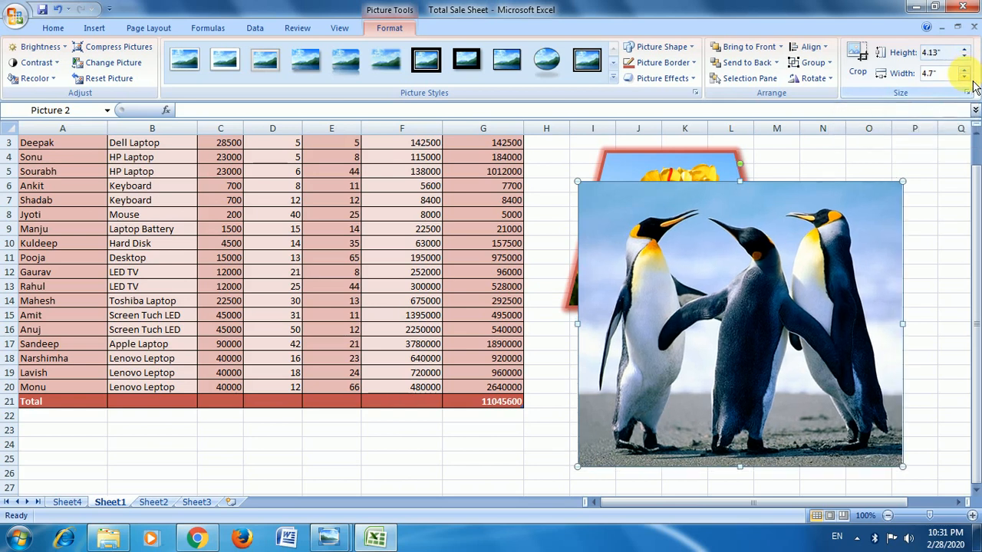
click(963, 76)
click(964, 76)
click(963, 76)
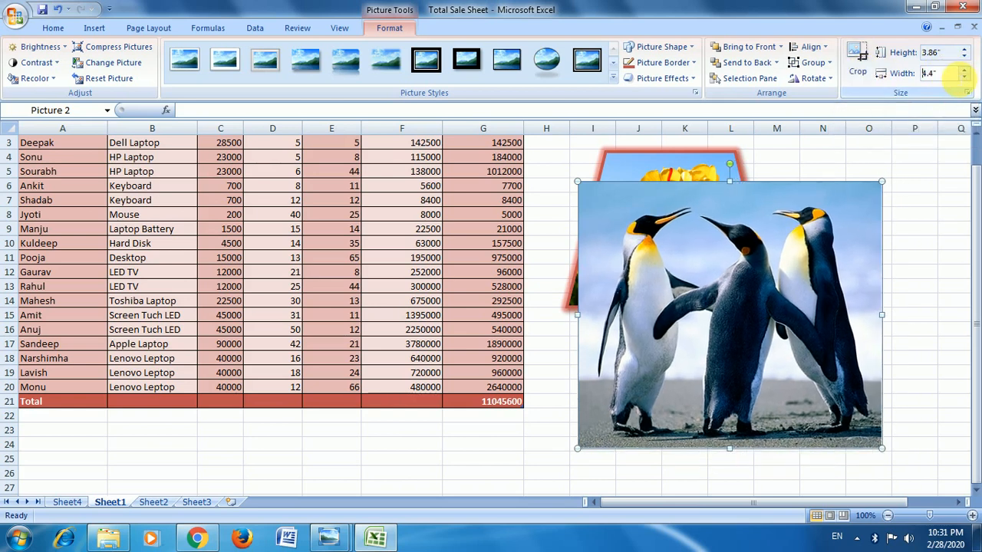
click(881, 72)
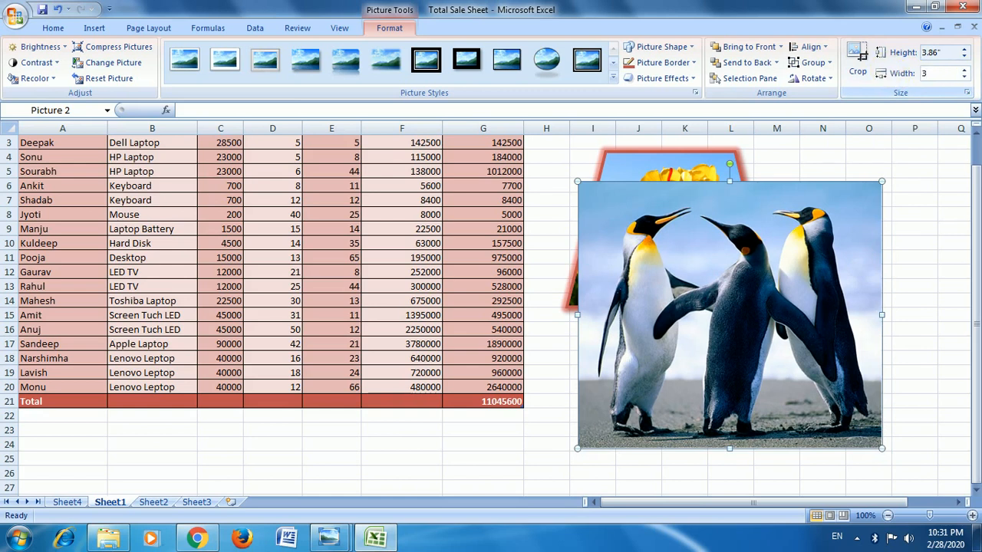
text(3)
key(Return)
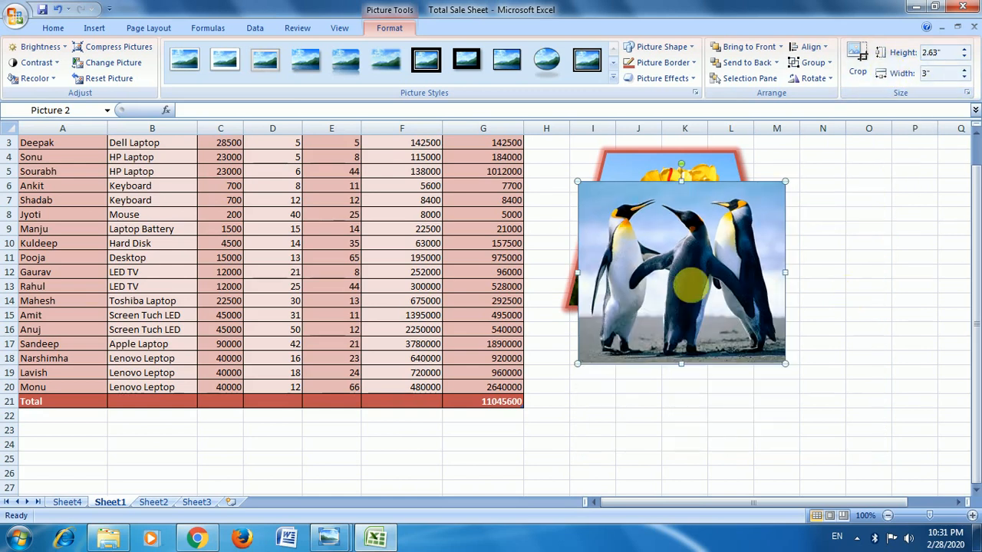
Search the clip art for "office", including the additional images from Microsoft Office Online.
click(94, 28)
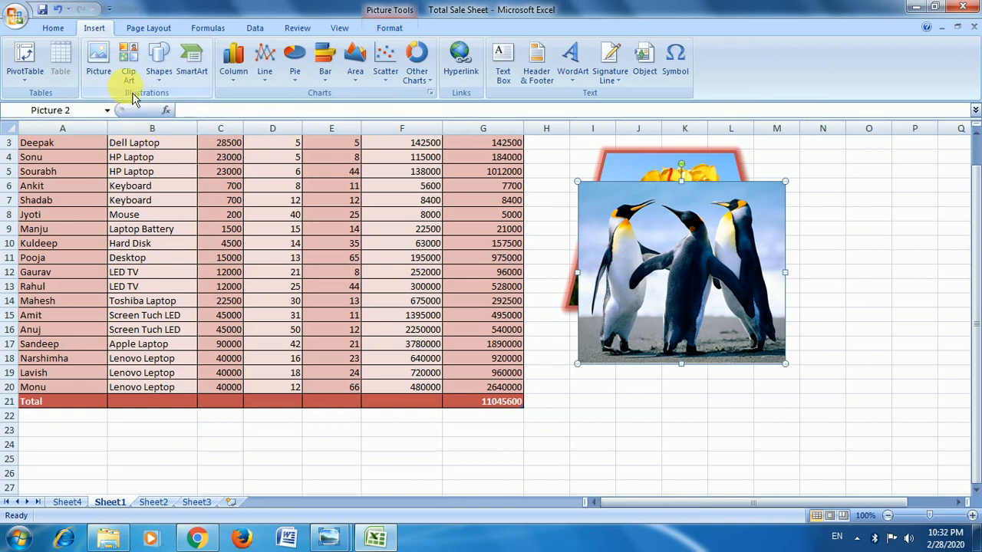
click(543, 346)
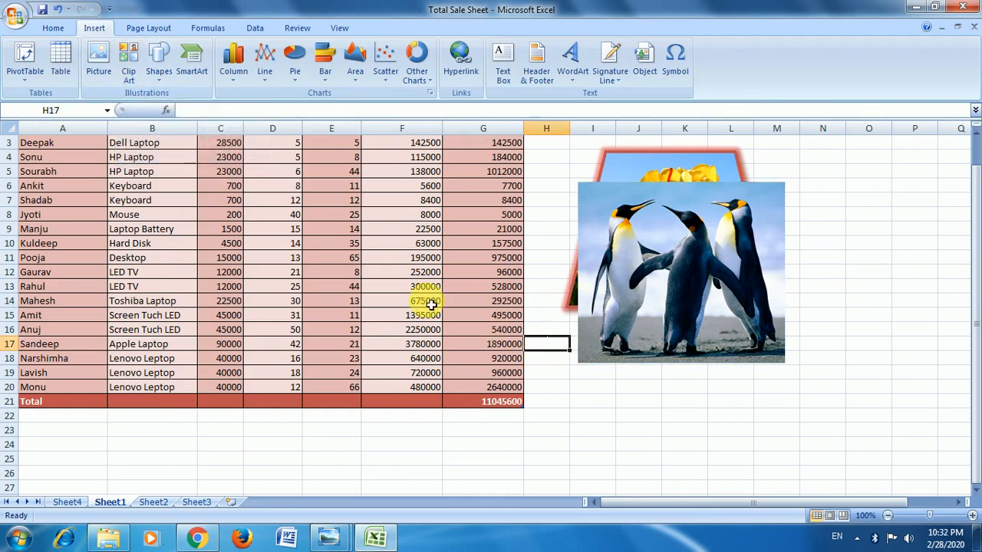
click(128, 68)
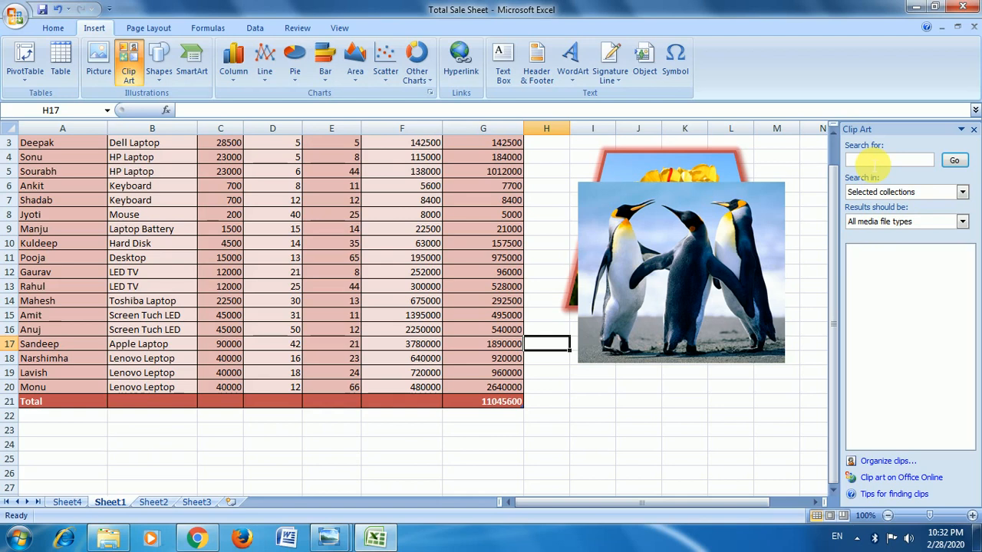
text(office)
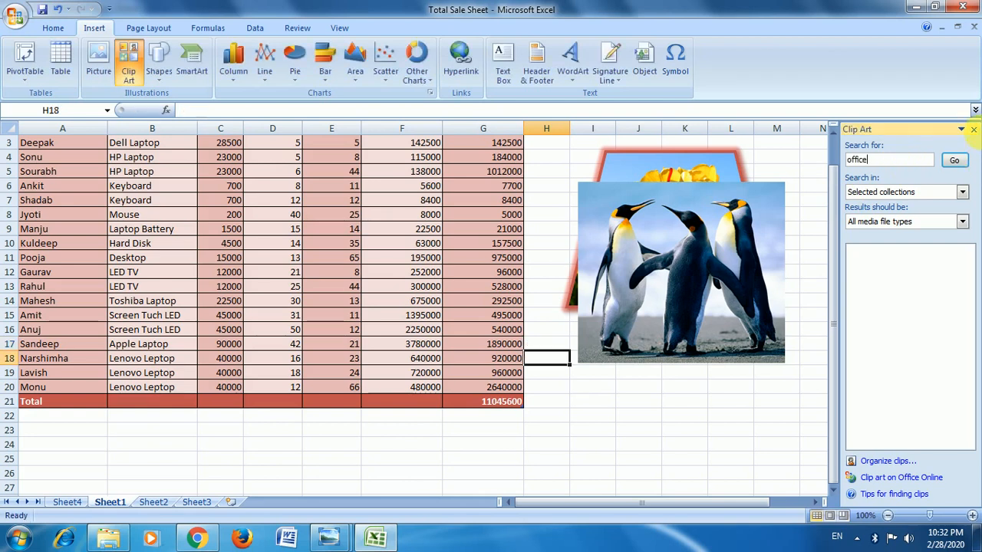
click(956, 162)
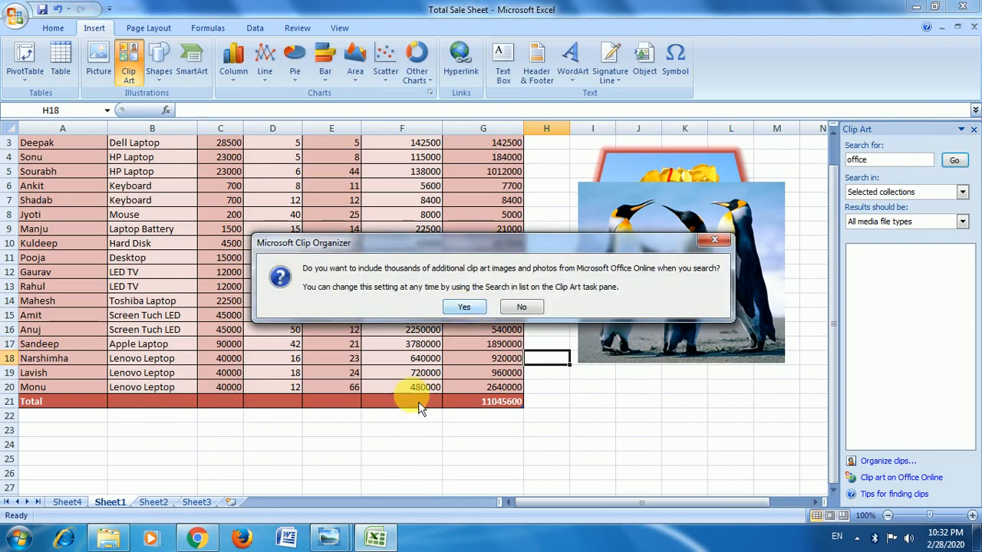
click(465, 306)
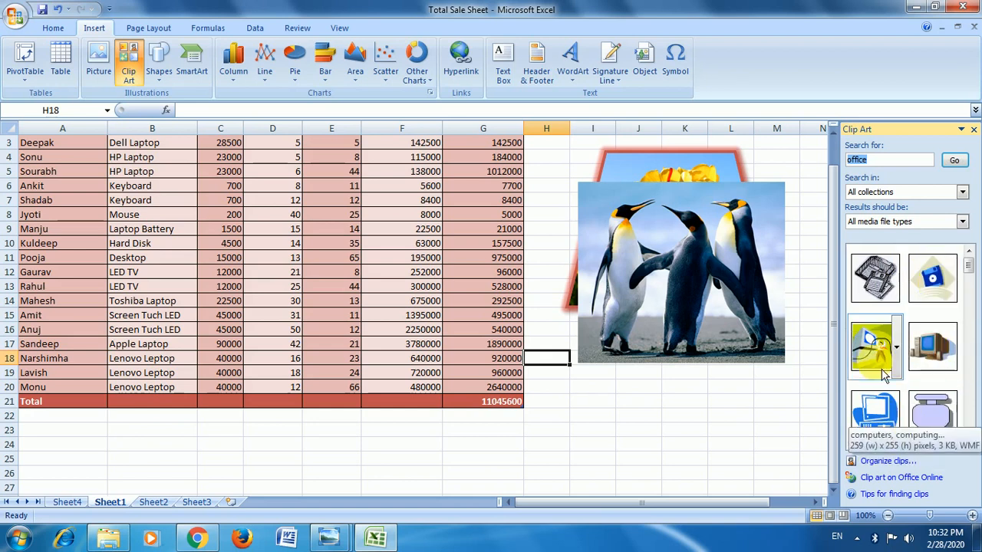
Insert the yellow-green computer clip art twice, at cell H18 and over the penguin picture, and close the clip art search.
click(882, 352)
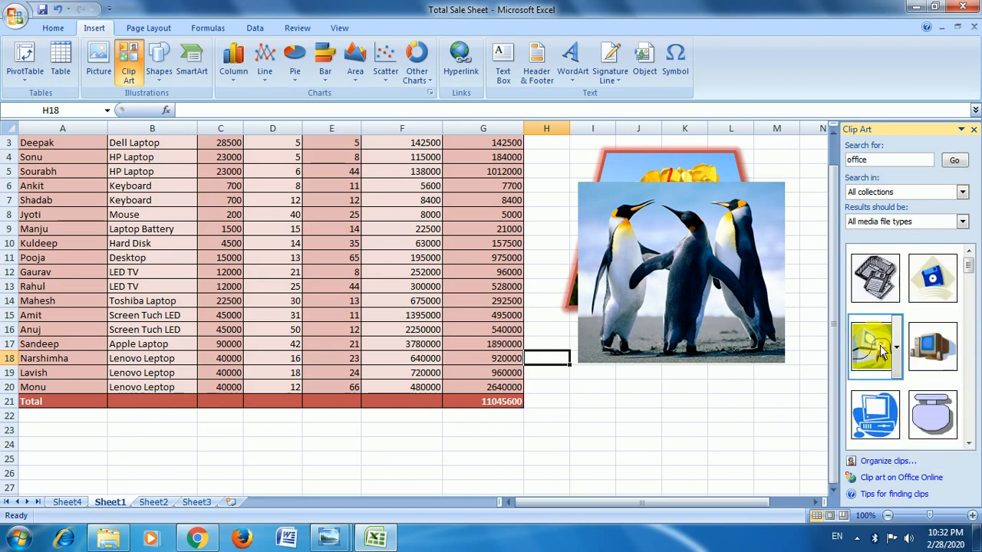
drag(882, 351, 706, 234)
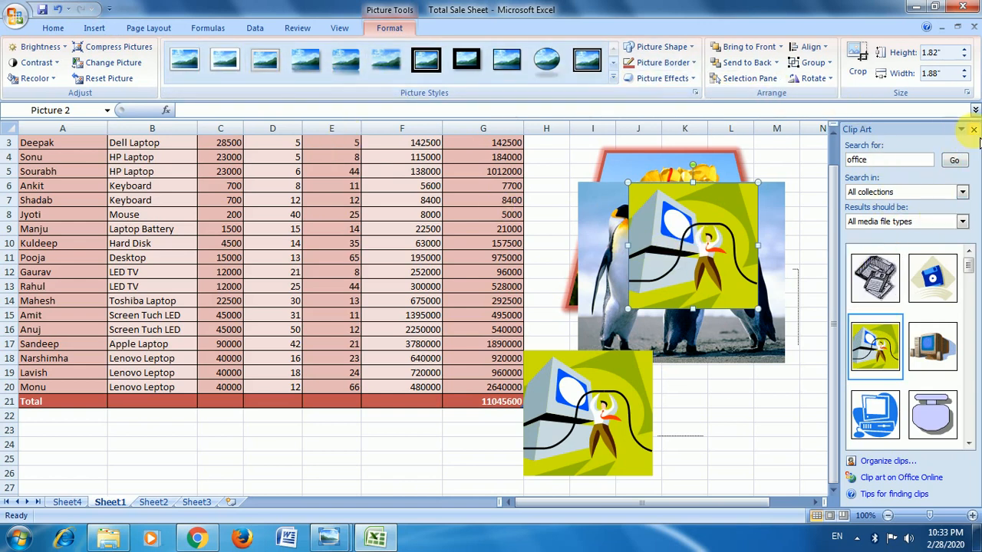
click(973, 129)
click(815, 244)
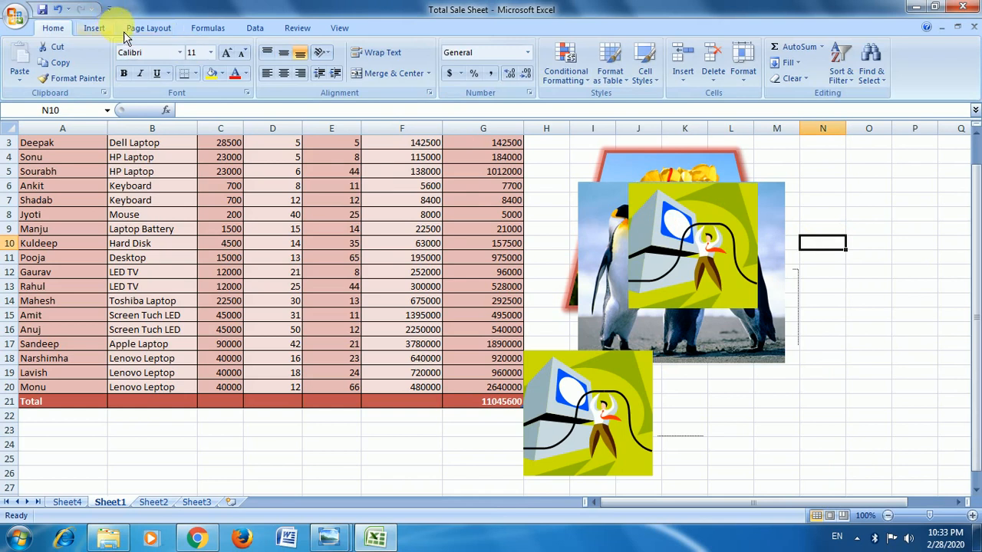
Draw a nearly horizontal straight line about 3.49" long below the table, around row 24.
click(94, 28)
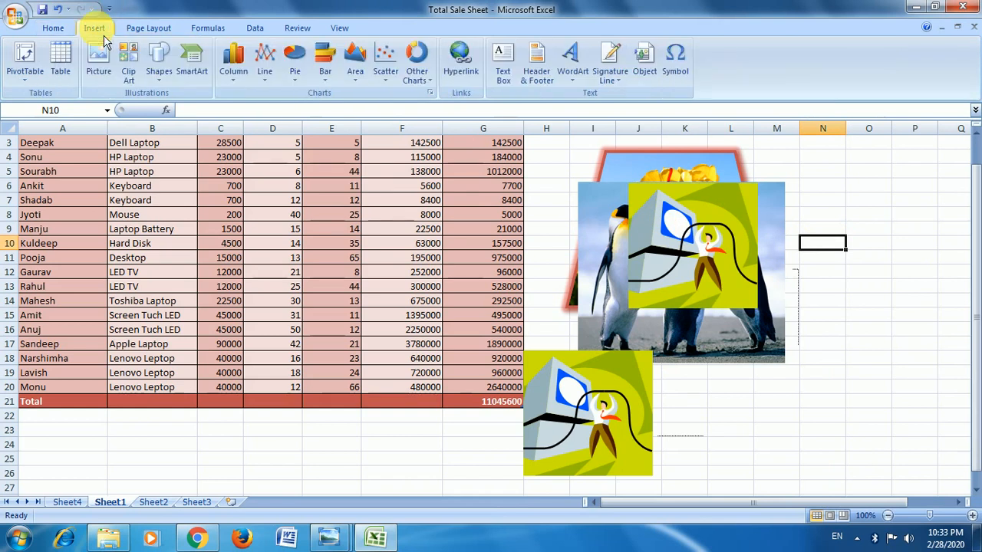
click(159, 65)
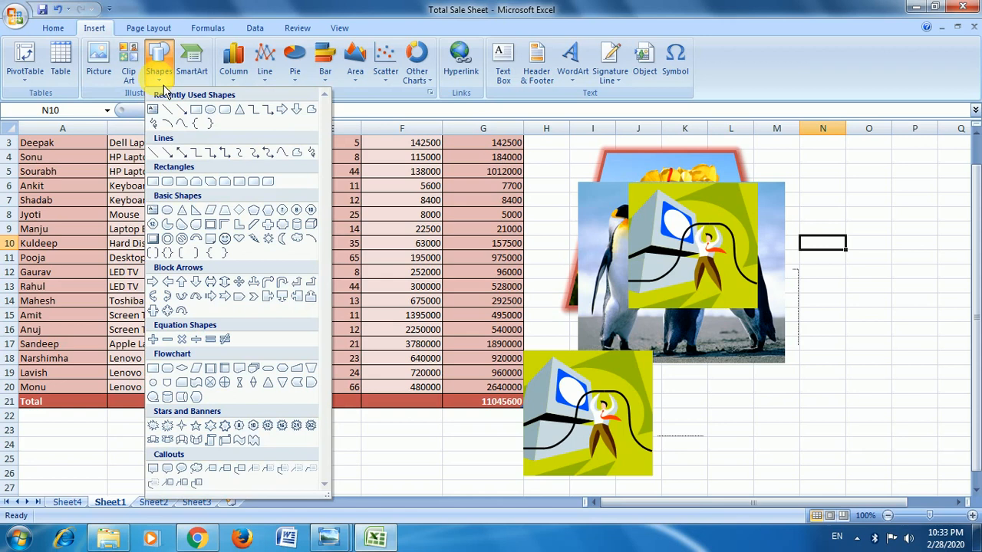
click(182, 123)
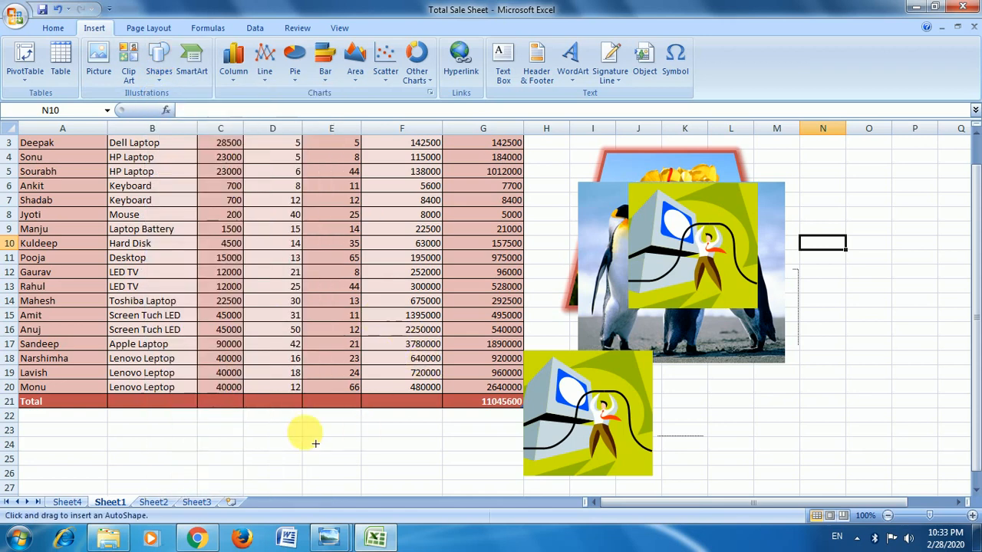
drag(197, 441, 437, 439)
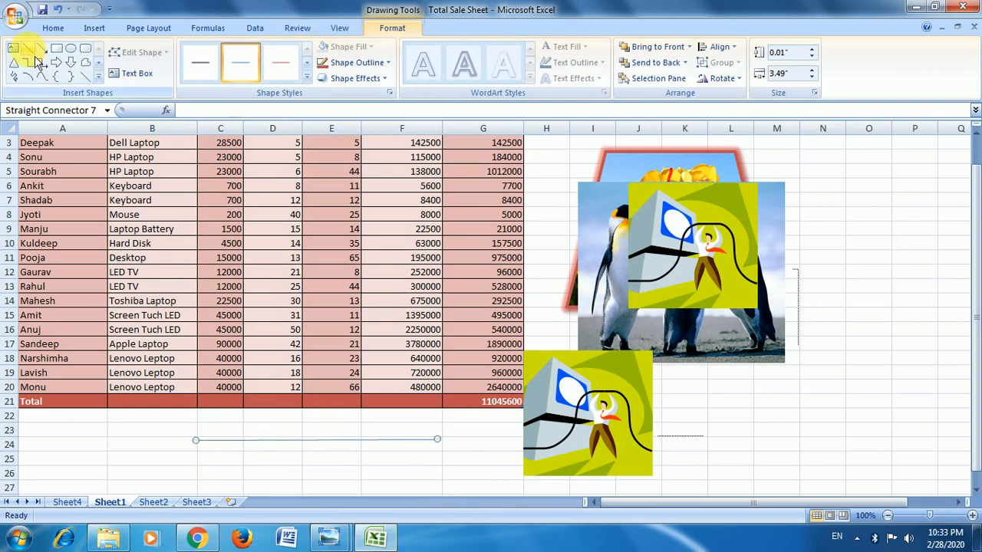
Draw a second horizontal line about 2.42" long below the first one, around row 26, and deselect it.
click(95, 27)
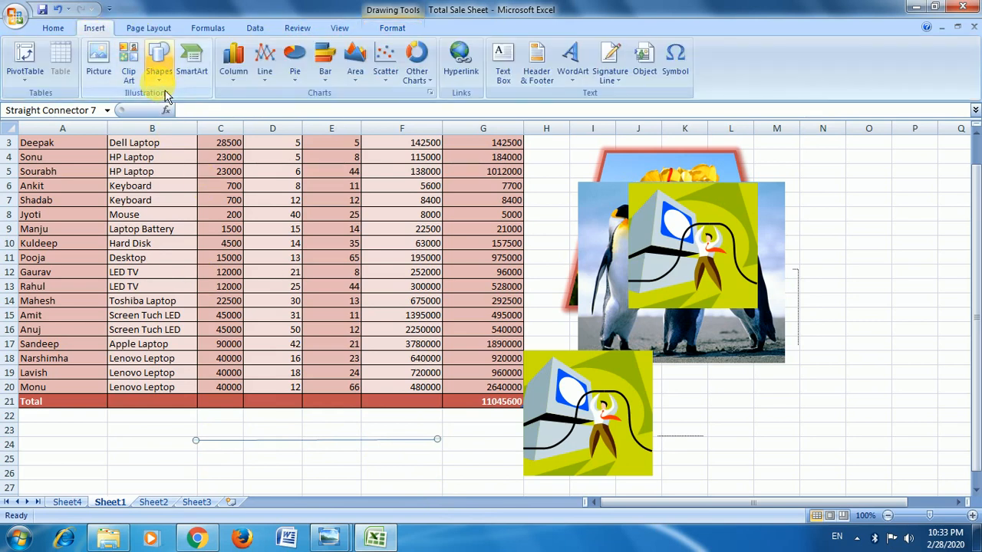
click(163, 83)
click(178, 108)
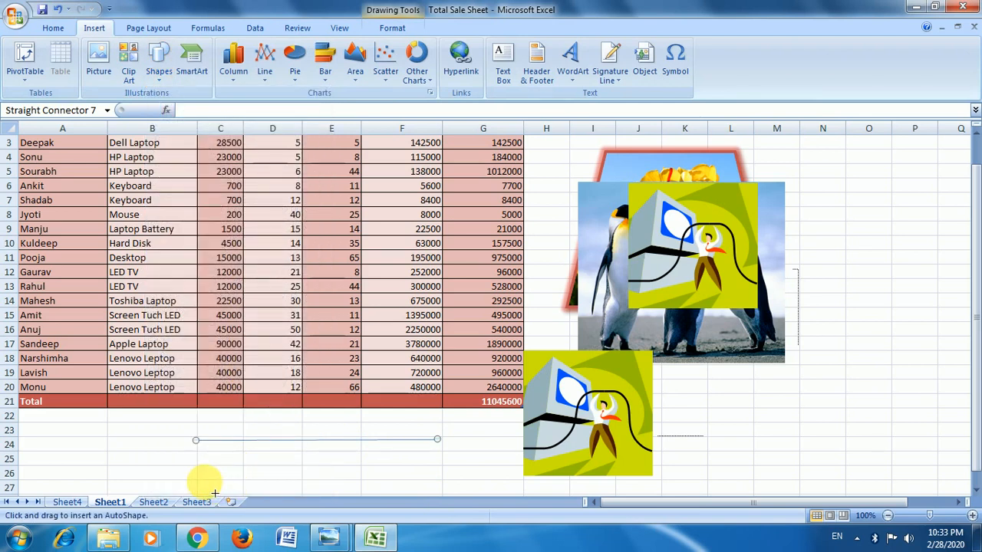
drag(203, 481, 384, 479)
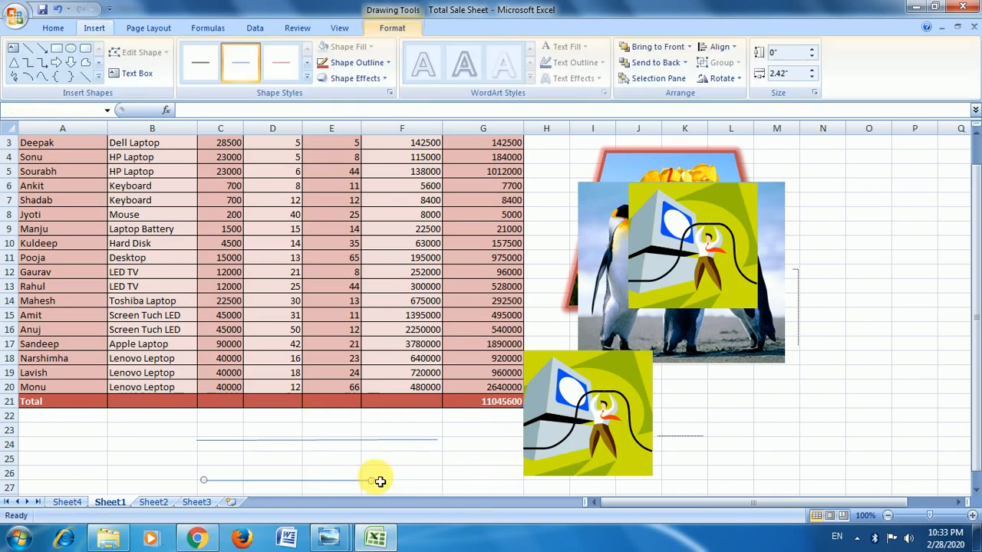
click(422, 477)
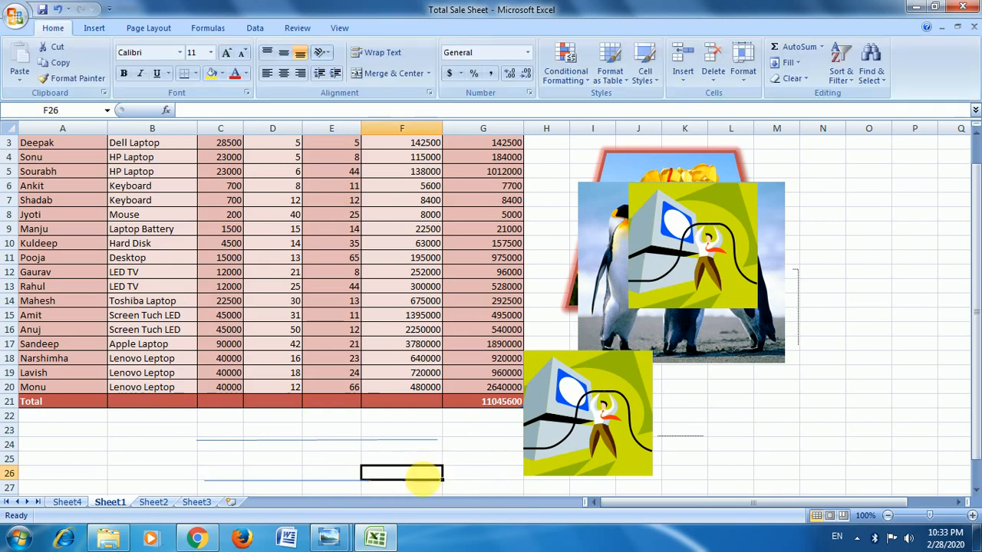
Draw a round single corner rectangle about 1.9" by 2.15" over the table and a rounded rectangle about 1.42" by 1.43" beside the pictures.
click(95, 28)
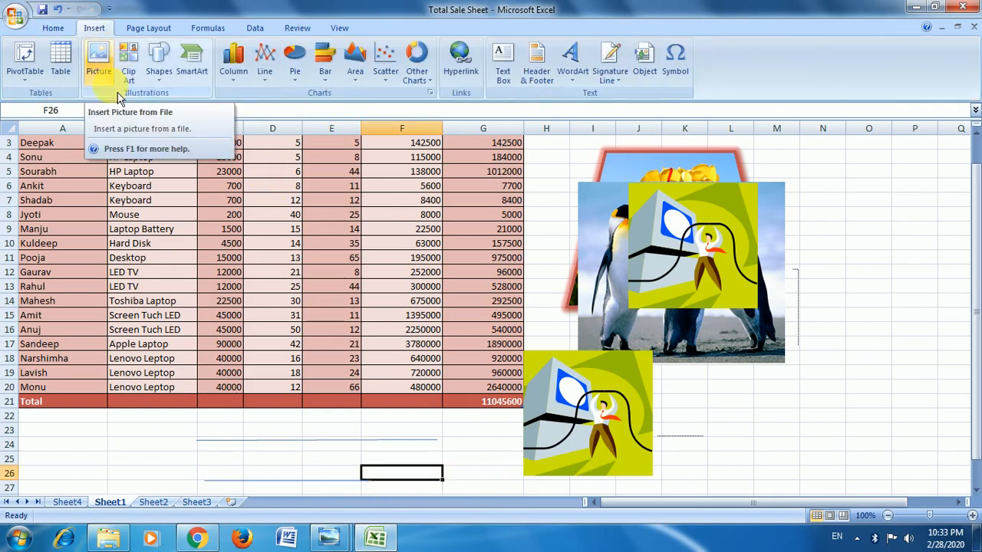
click(160, 81)
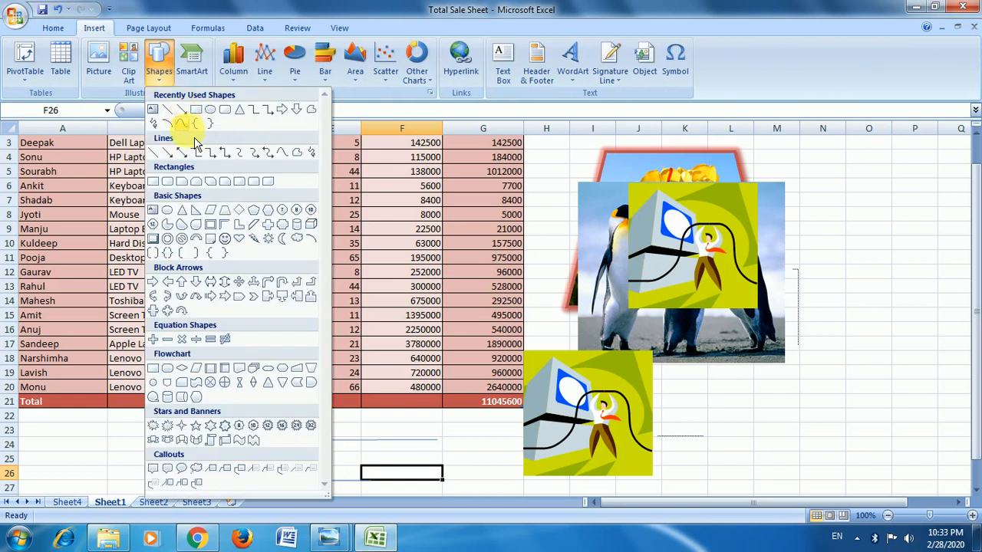
click(239, 181)
drag(386, 202, 535, 332)
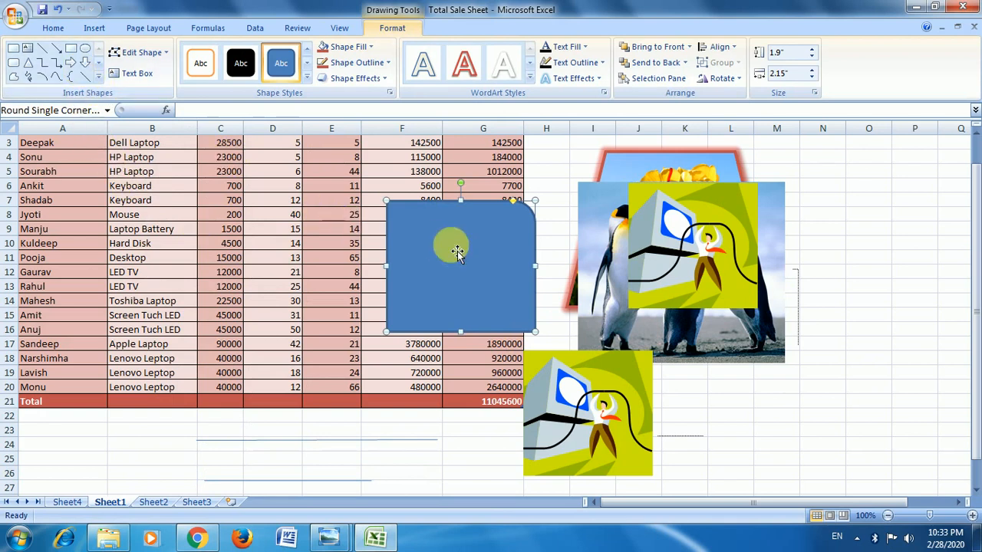
click(13, 62)
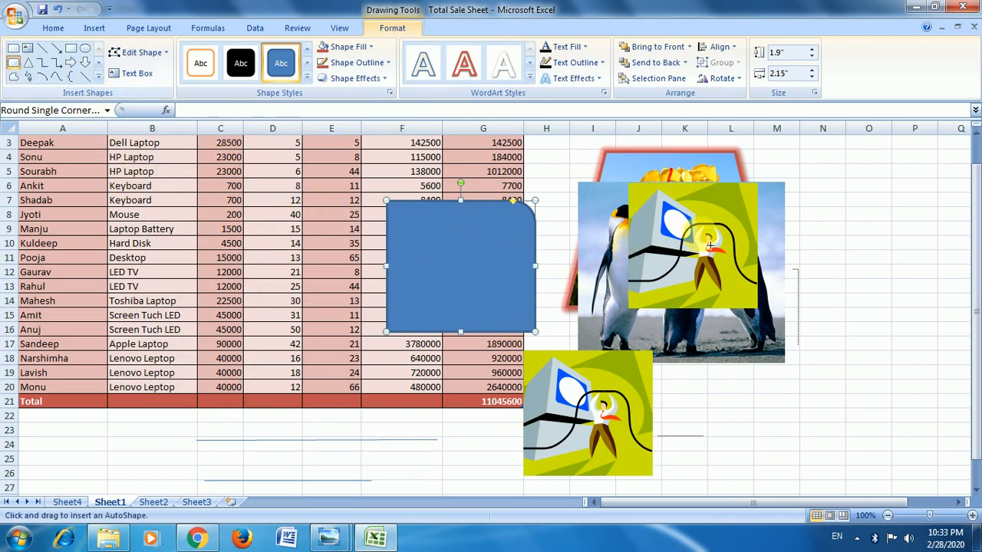
drag(795, 196, 893, 294)
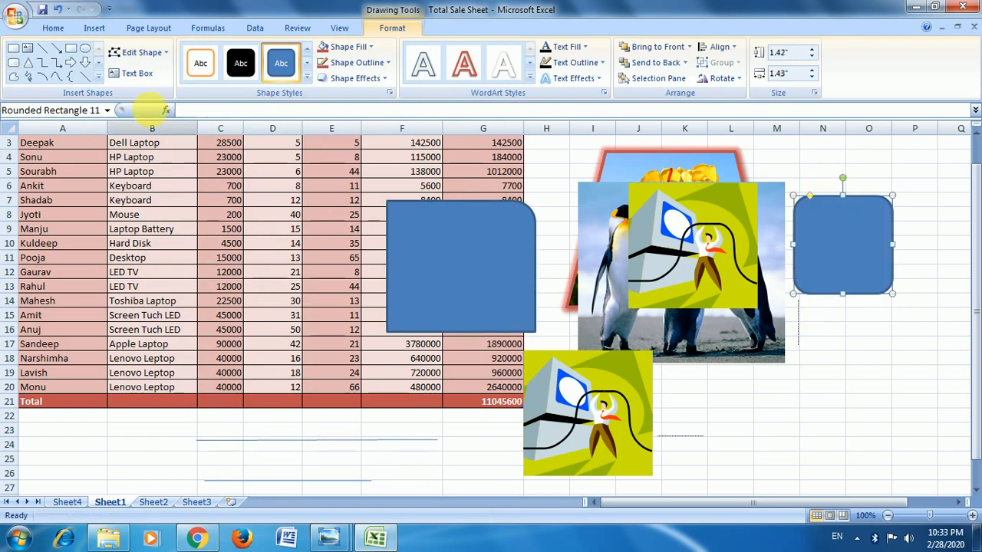
Change the rounded rectangle to a Snip Same Side Corner shape and move the penguin picture down and right below it.
click(153, 53)
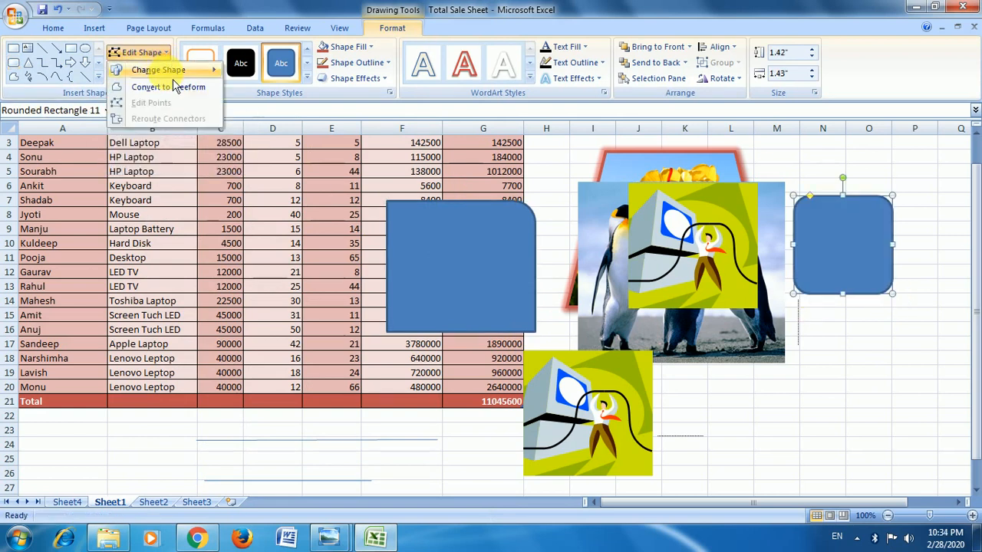
mouse_move(161, 70)
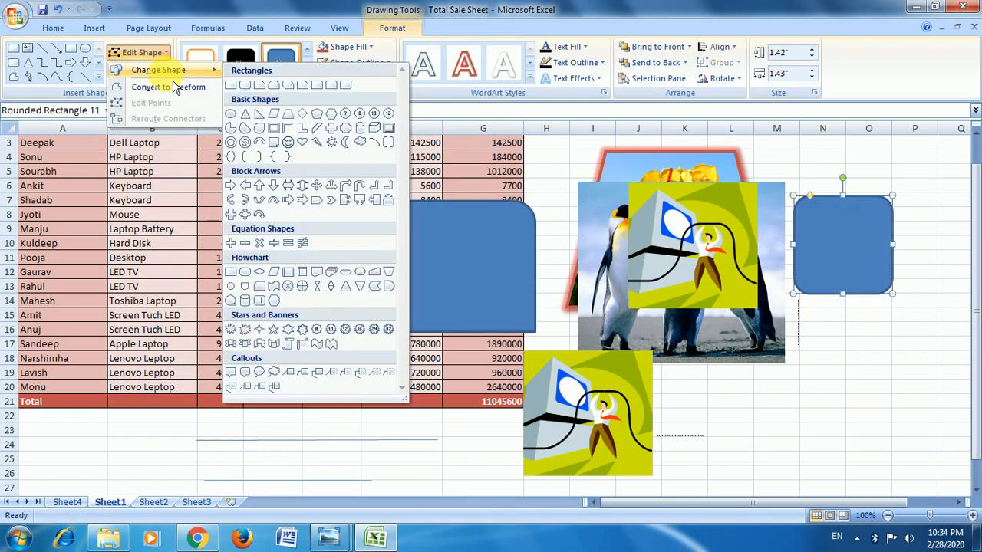
click(274, 86)
drag(689, 181, 806, 295)
Change the snipped shape beside the pictures to a Snip Diagonal Corner Rectangle and convert it to a freeform.
click(821, 257)
click(142, 52)
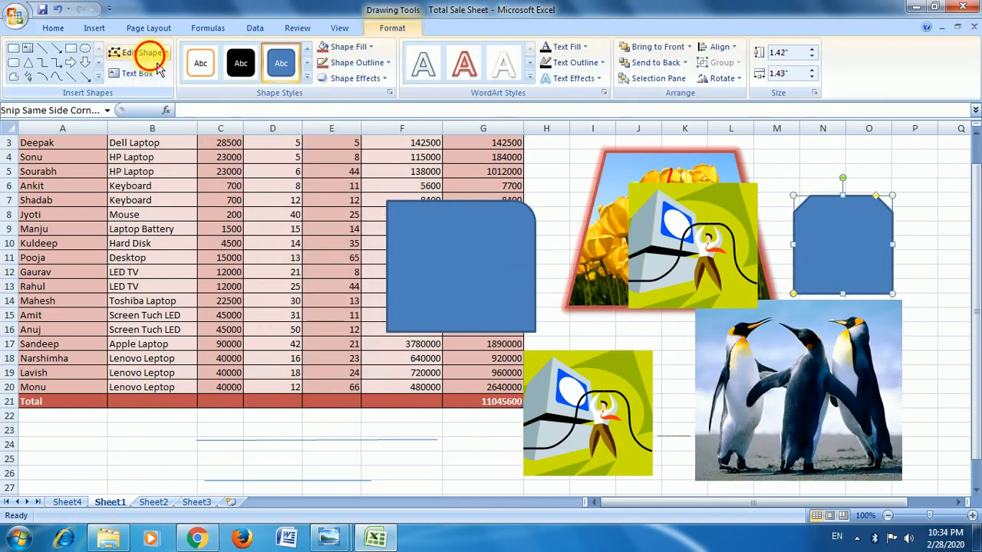
mouse_move(169, 71)
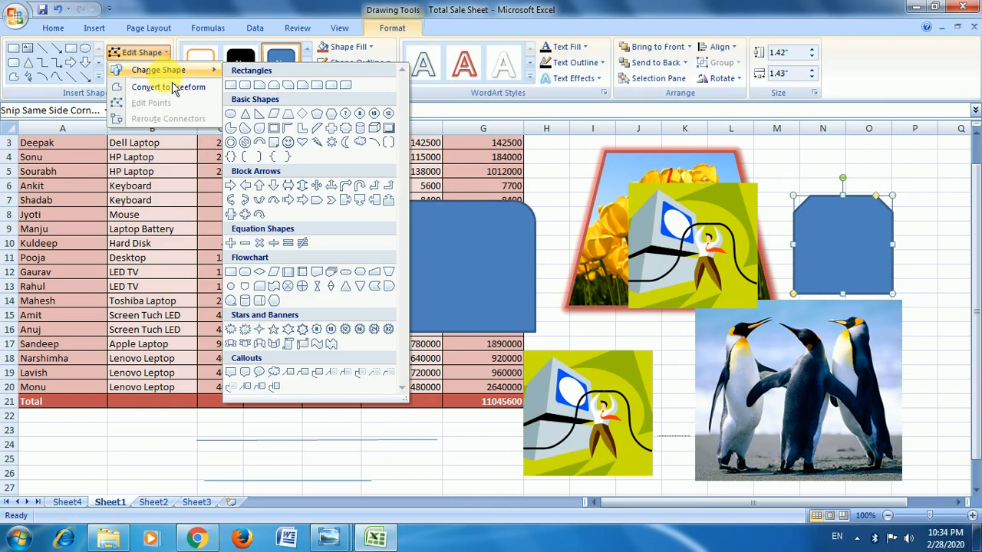
click(294, 90)
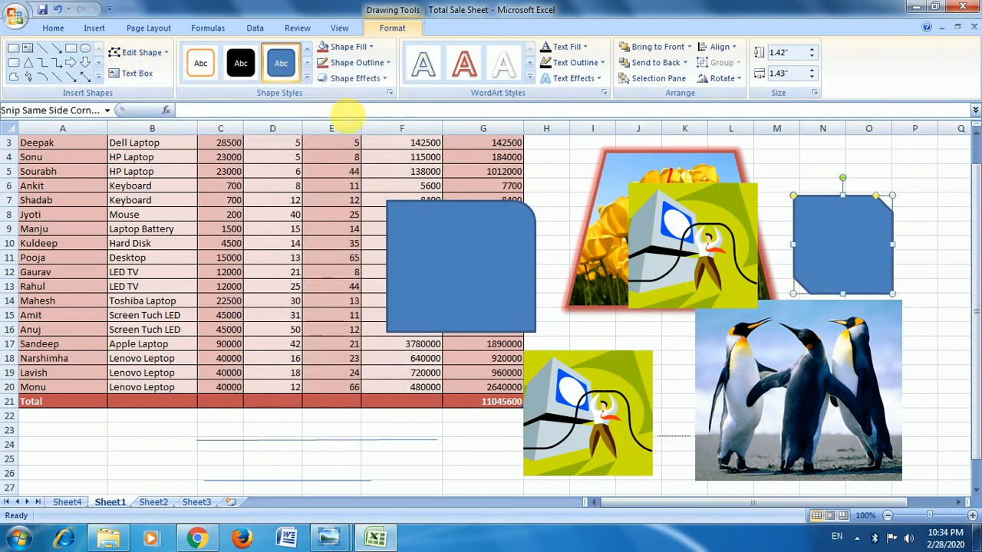
click(166, 54)
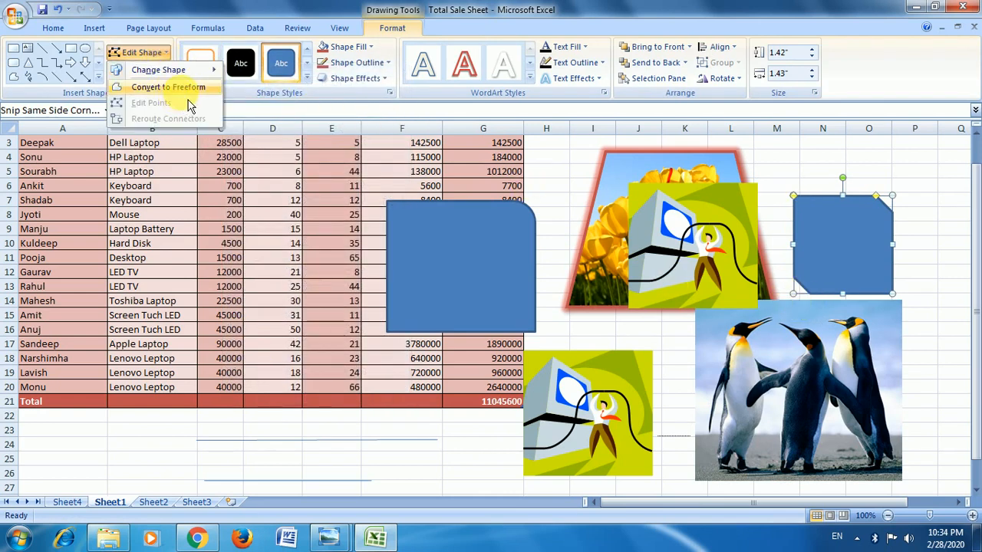
click(192, 89)
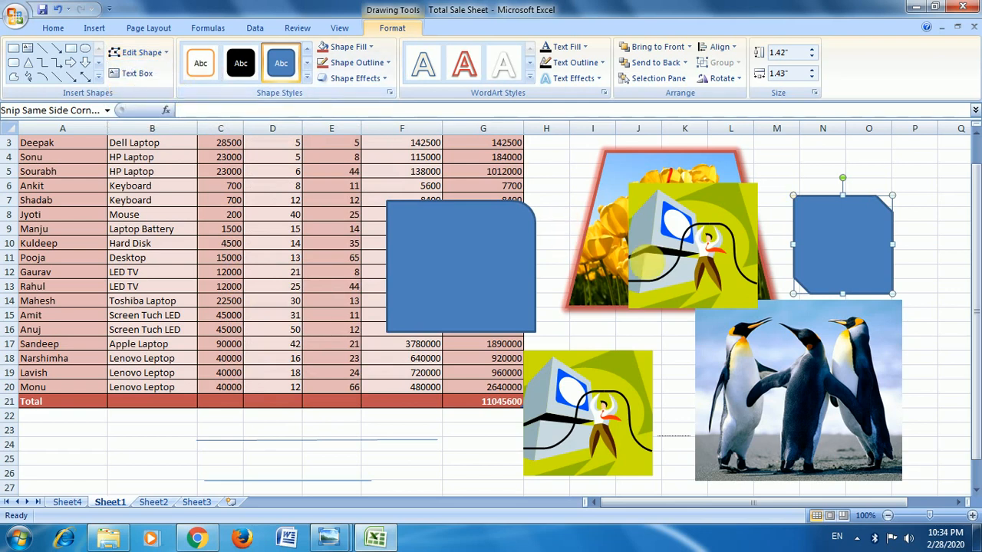
Resize the diagonally snipped freeform beside the clip art to about 1.6" high by 1.69" wide.
mouse_move(800, 250)
mouse_down()
mouse_move(834, 250)
mouse_move(789, 246)
mouse_up()
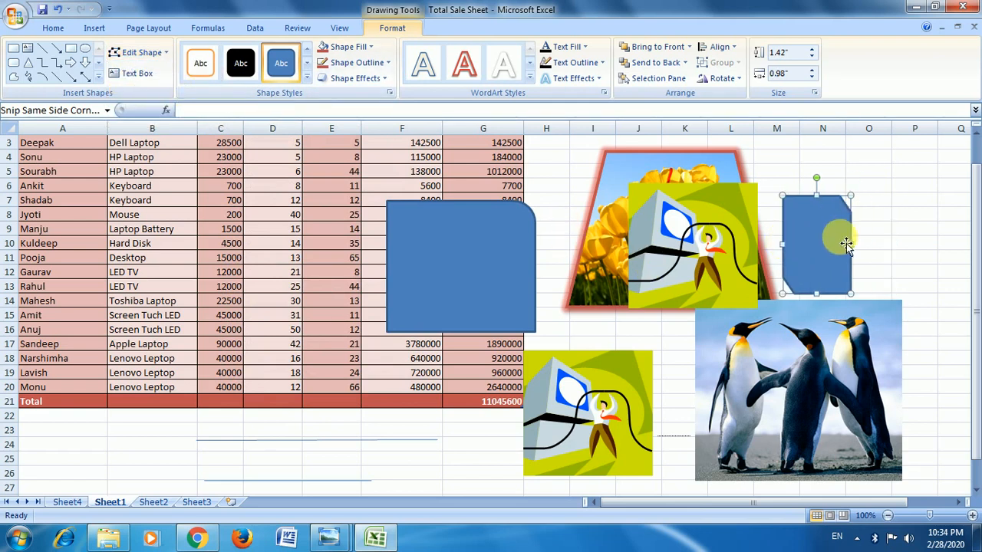
drag(851, 197, 900, 183)
drag(902, 245, 875, 244)
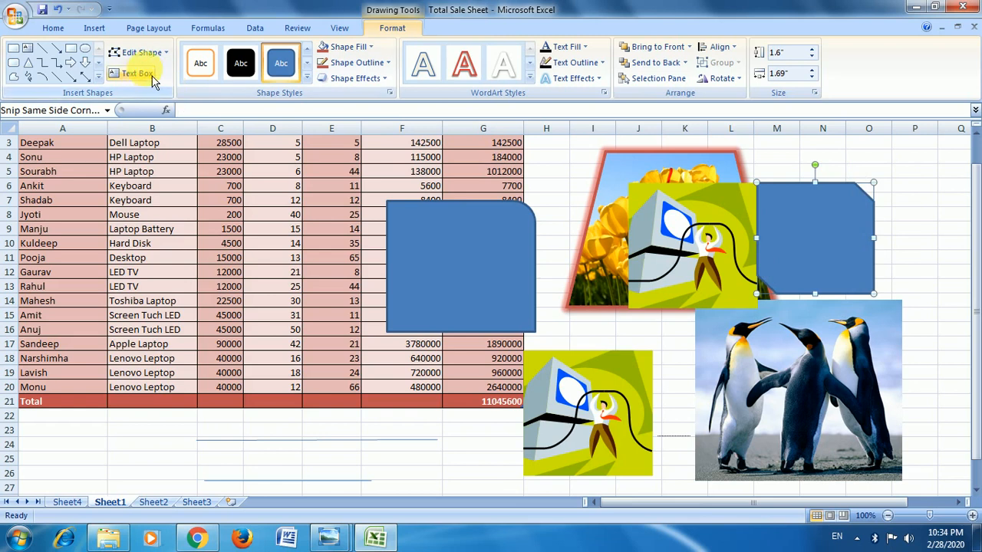
Edit the freeform's points, pulling the upper point of its upper-right snipped corner down into the shape to form a curved notch.
click(142, 52)
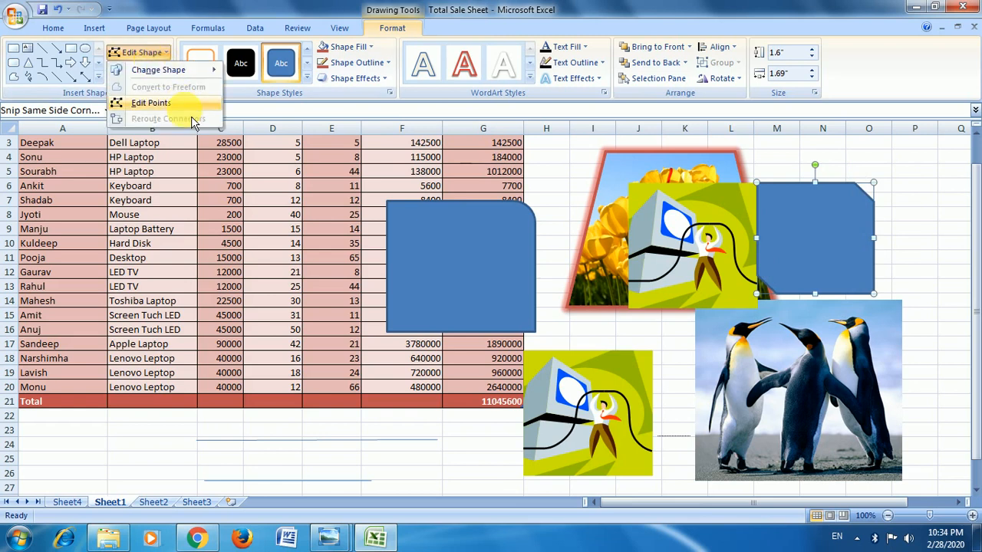
click(175, 102)
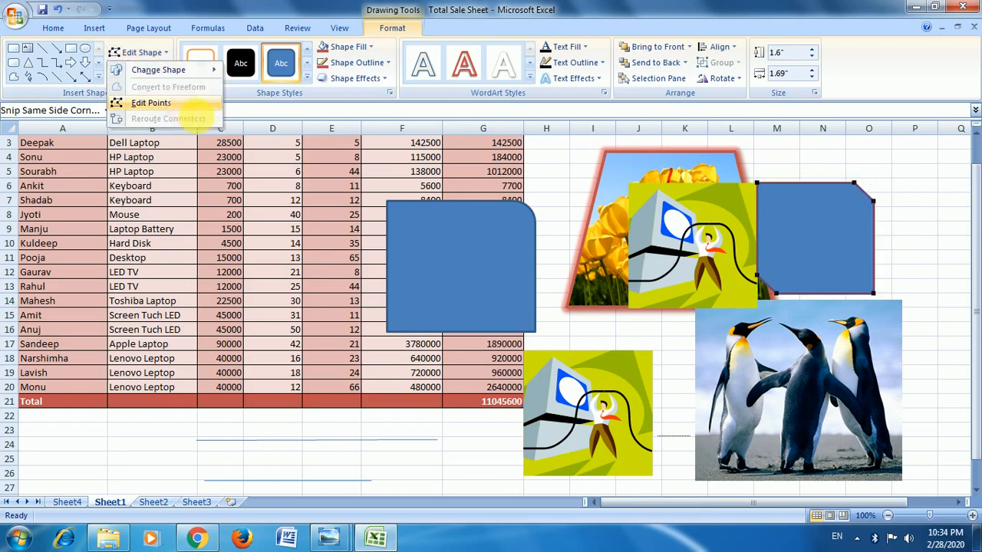
click(857, 185)
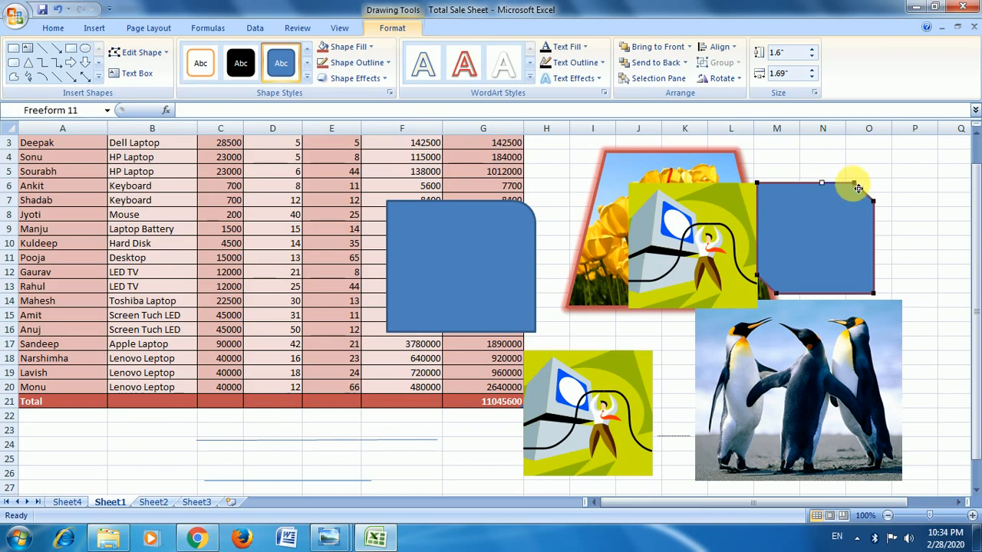
mouse_move(858, 188)
mouse_down()
mouse_move(834, 247)
mouse_move(842, 193)
mouse_move(854, 184)
mouse_up()
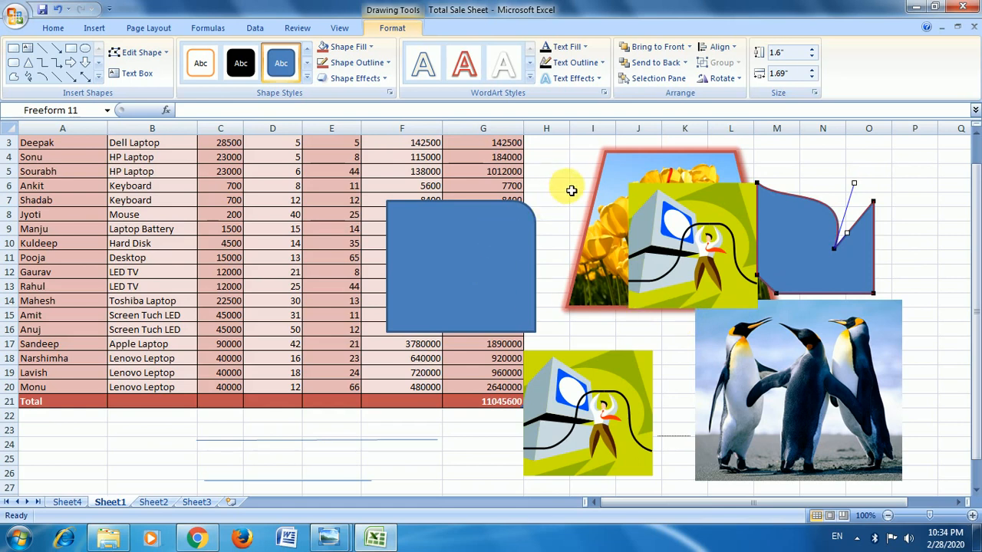
Draw a text box about 1.27" high by 3.33" wide below the table, enter a person's name and town, and deselect it.
click(389, 441)
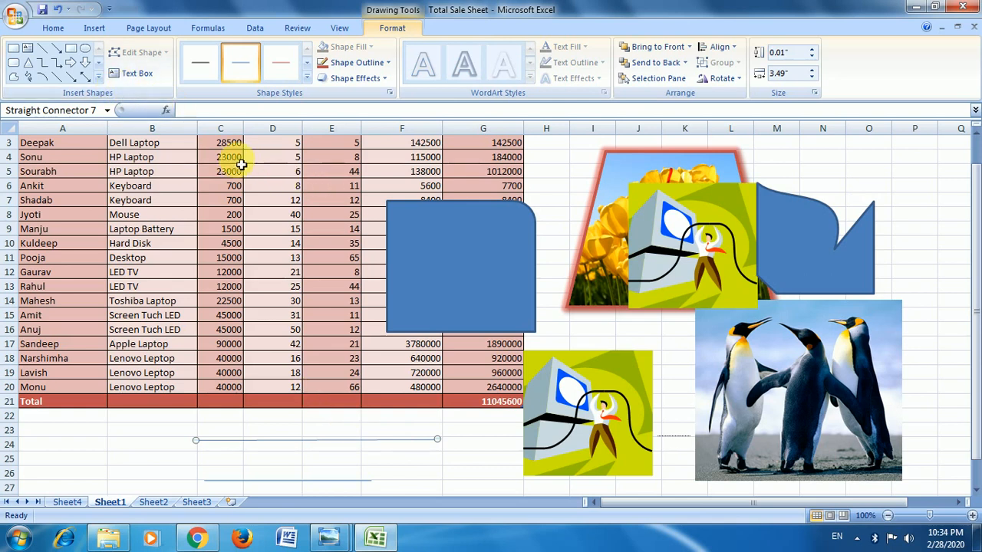
click(129, 74)
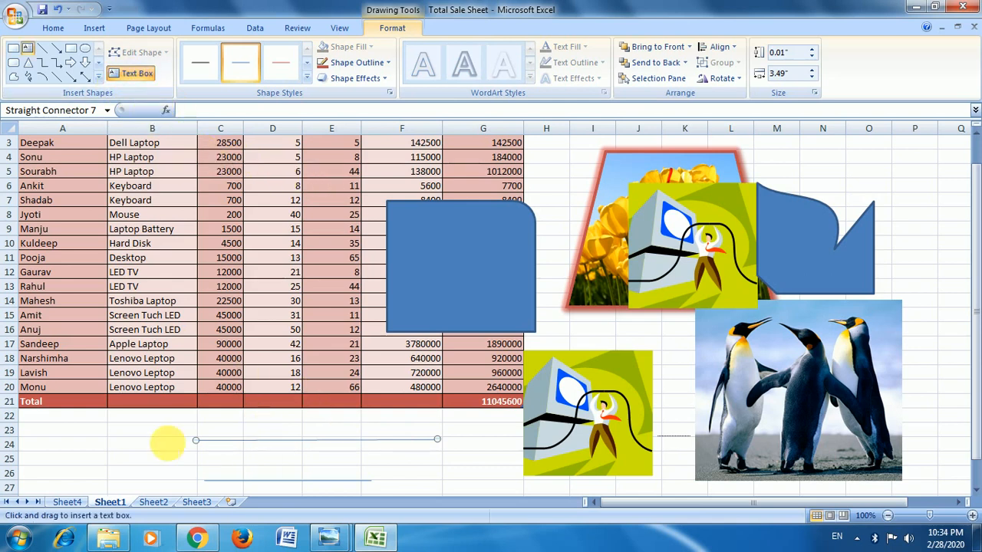
mouse_move(131, 427)
mouse_down()
mouse_move(189, 457)
mouse_move(360, 497)
mouse_up()
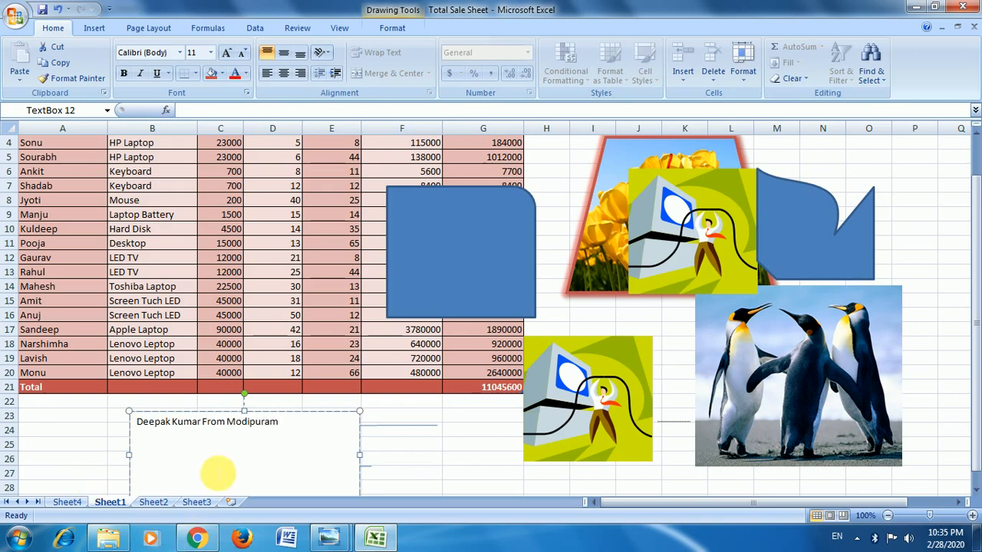
click(393, 30)
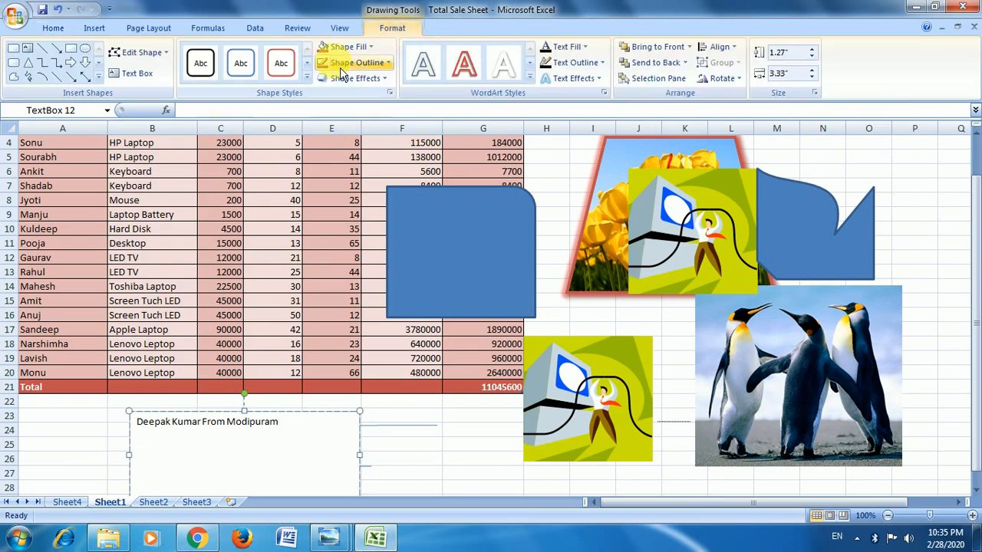
click(472, 448)
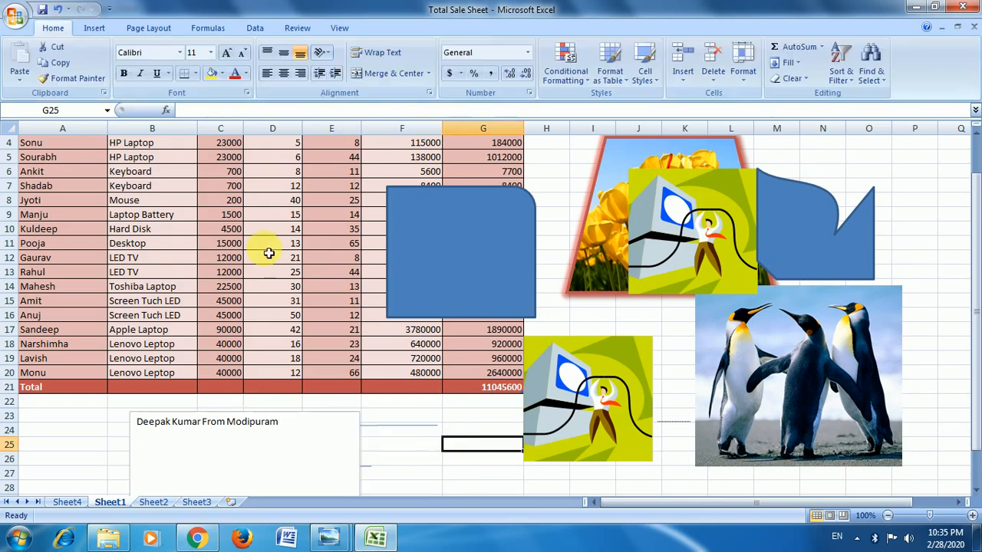
Preview several list layouts for a SmartArt graphic and insert a Basic Block List.
click(95, 29)
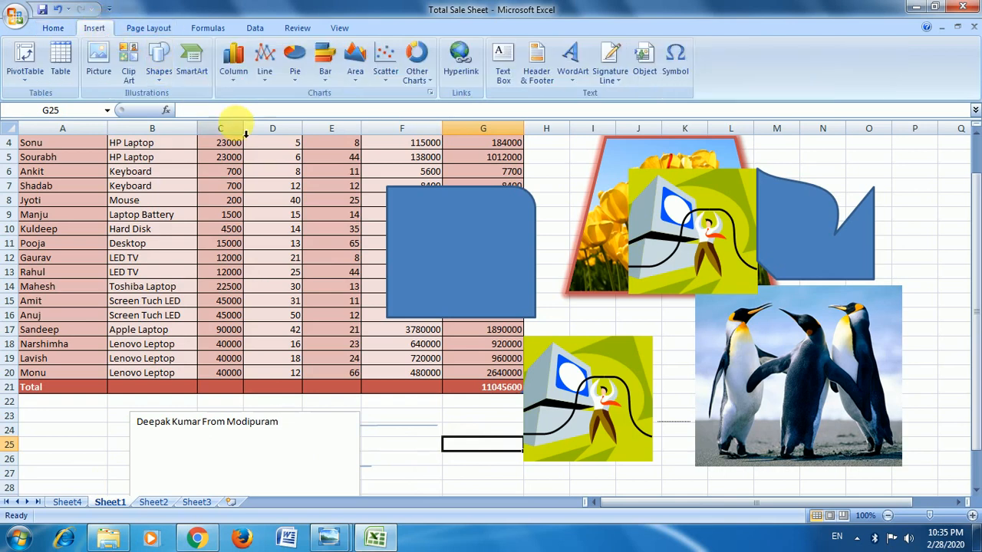
click(194, 74)
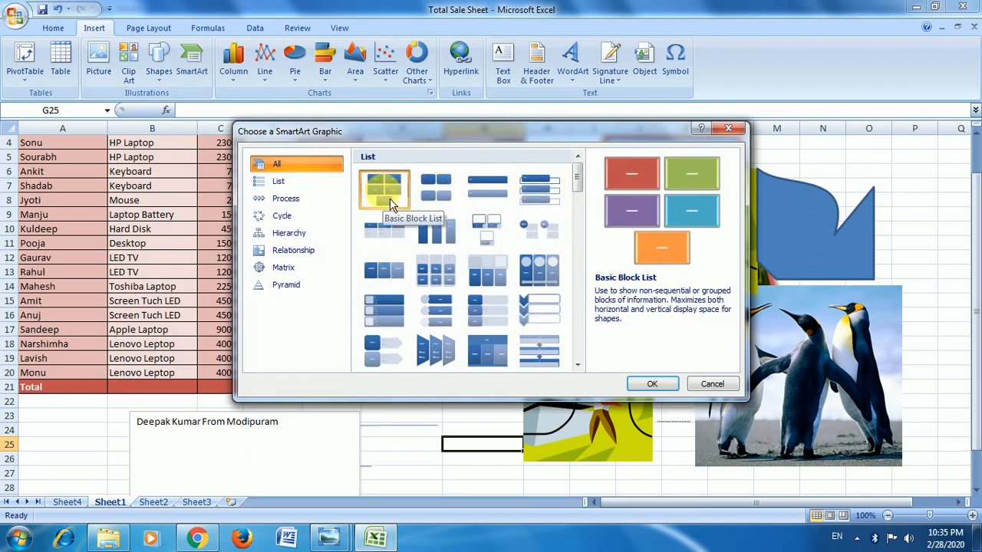
click(435, 201)
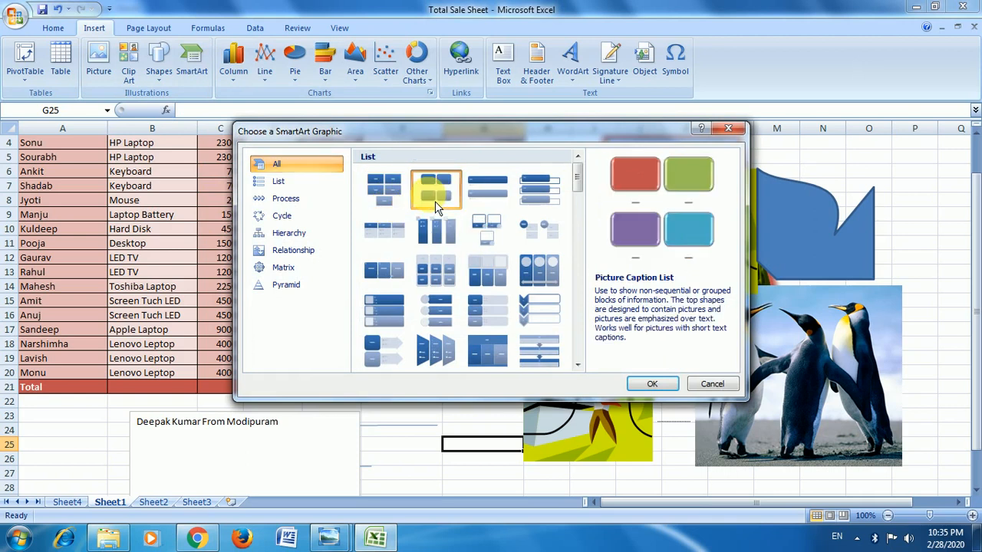
click(498, 197)
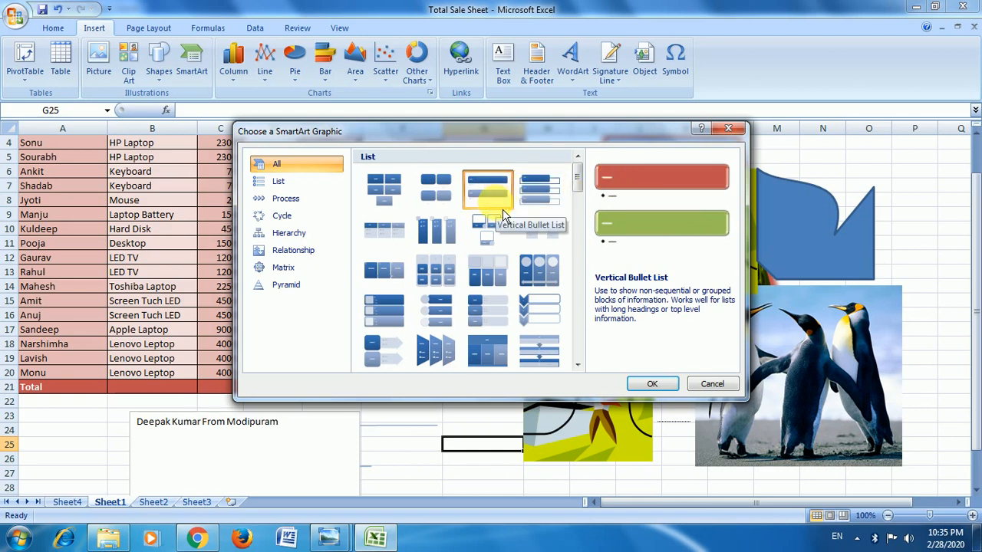
click(537, 268)
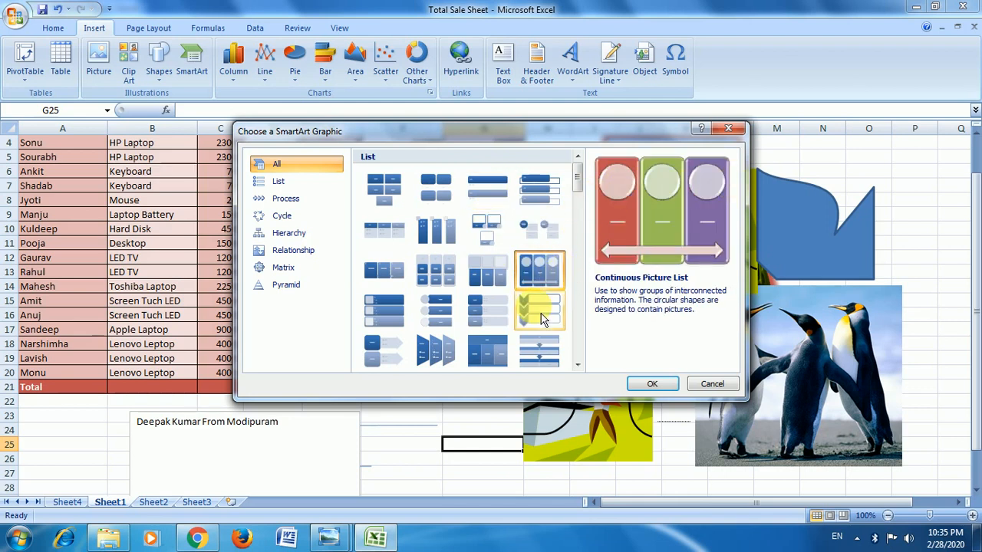
click(374, 191)
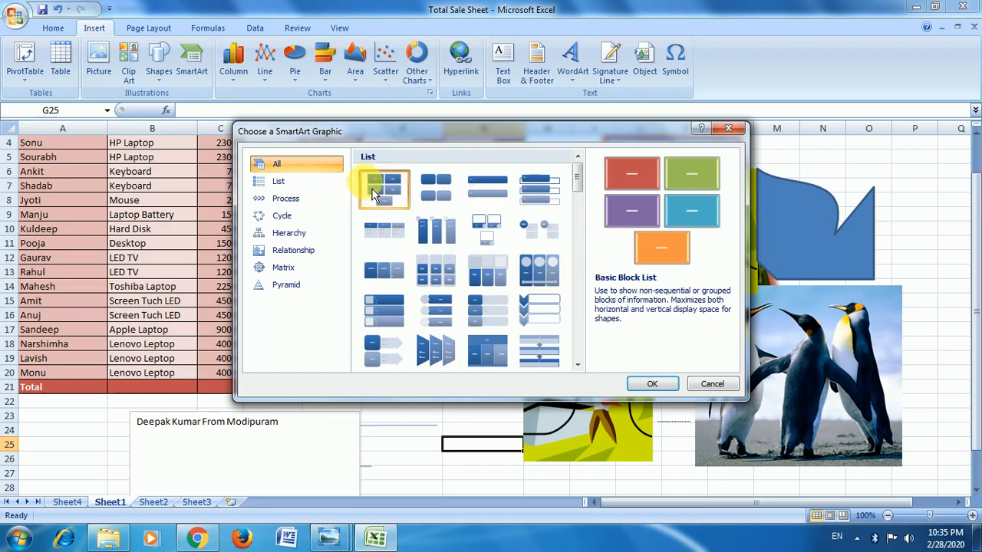
click(654, 384)
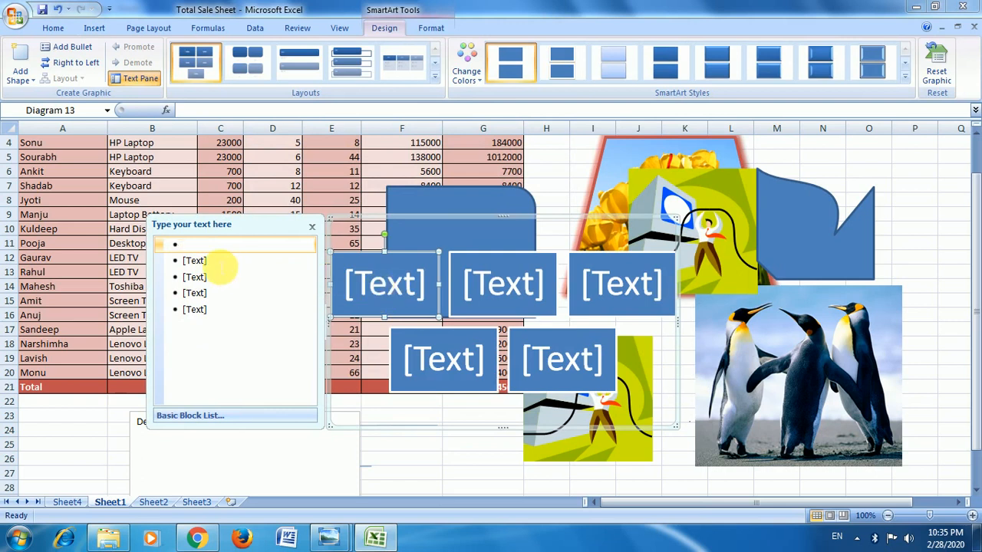
Fill the five blocks of the SmartArt list with one first name each and deselect the diagram.
text(Deepak)
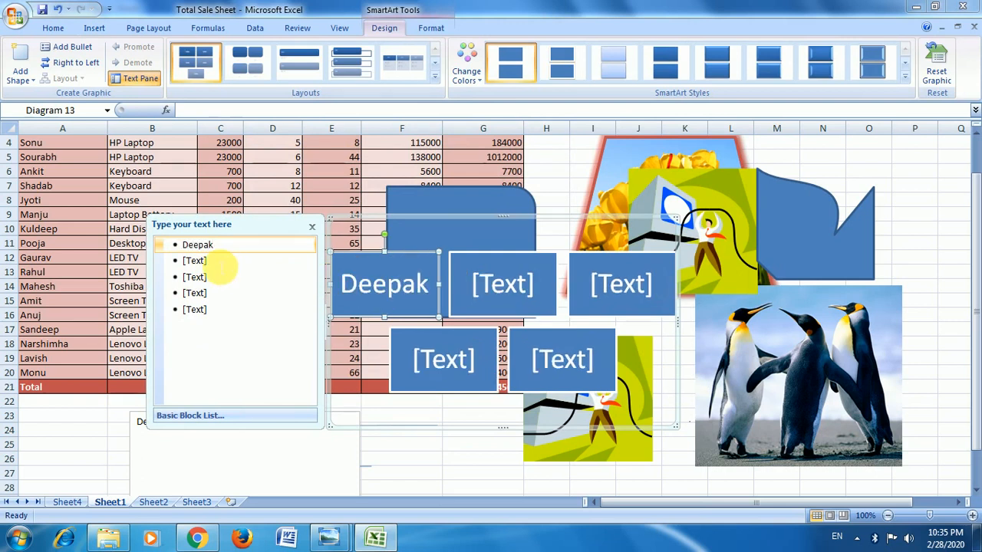
click(212, 263)
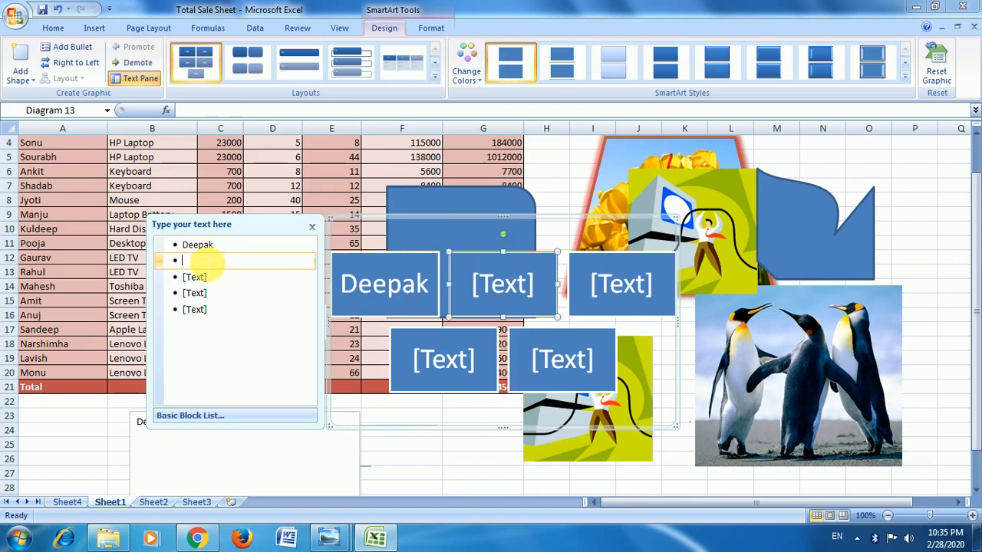
text(Ravi)
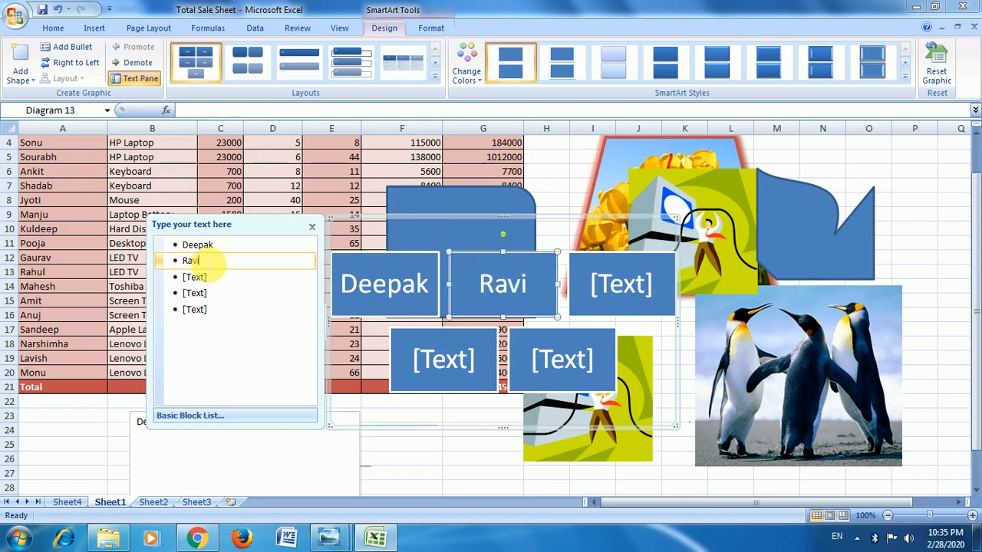
click(637, 290)
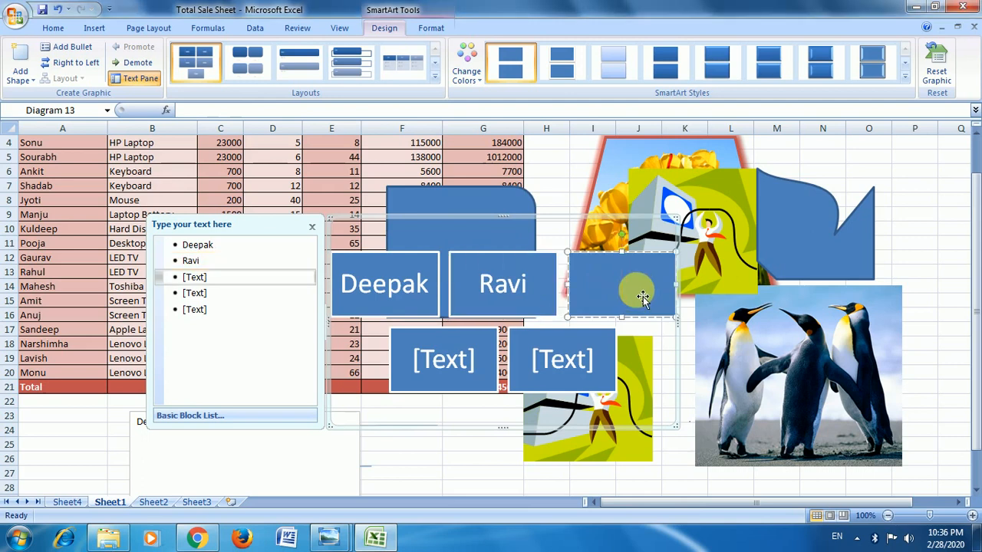
text(Nakul)
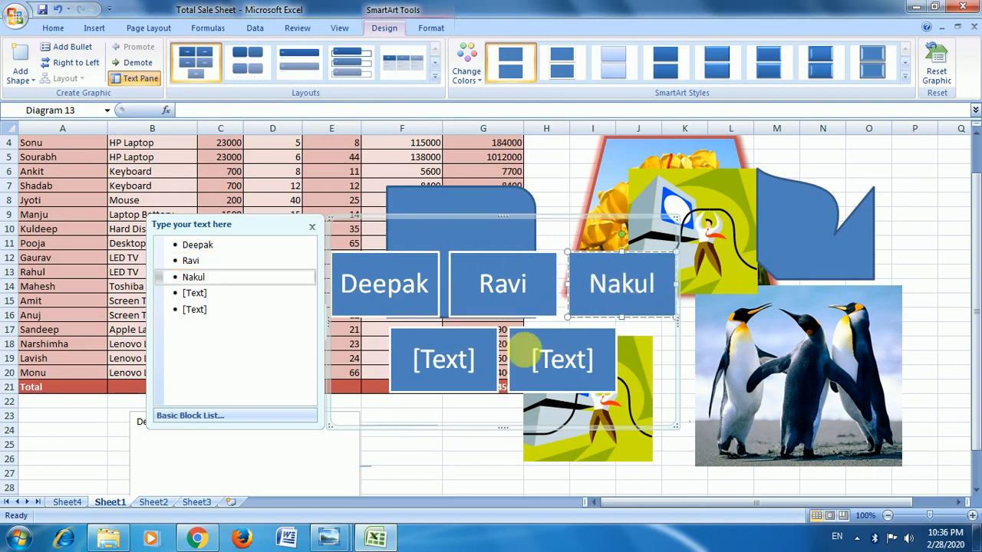
click(415, 375)
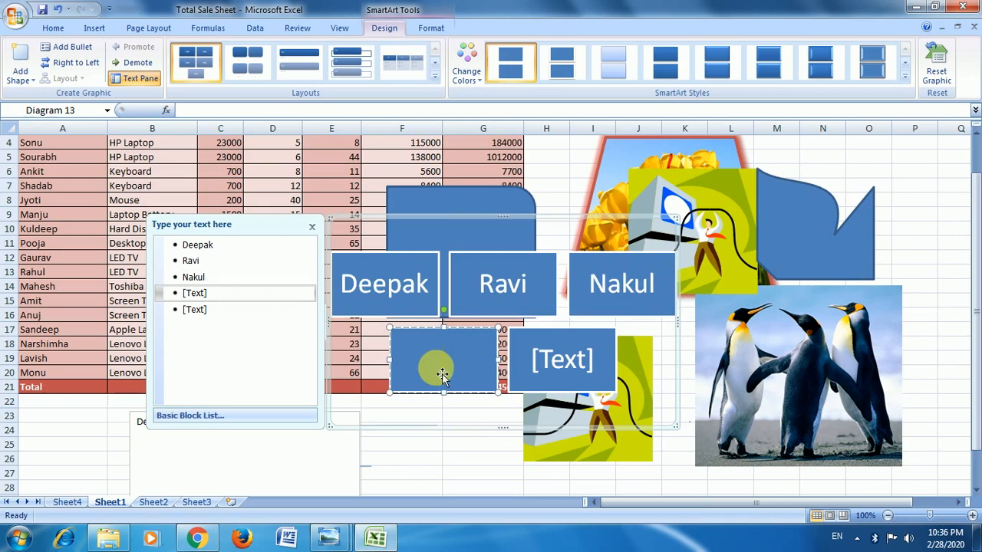
text(Saurabh)
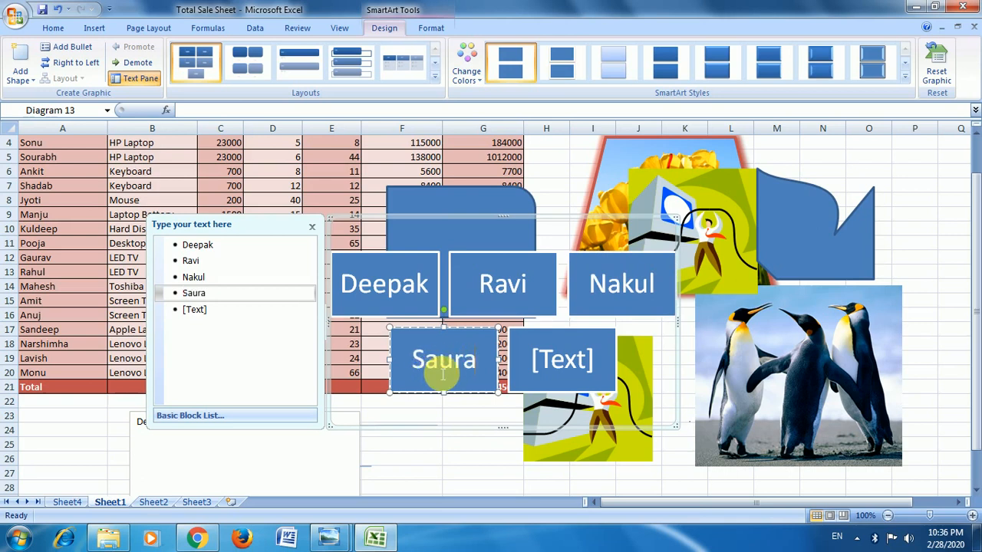
click(576, 367)
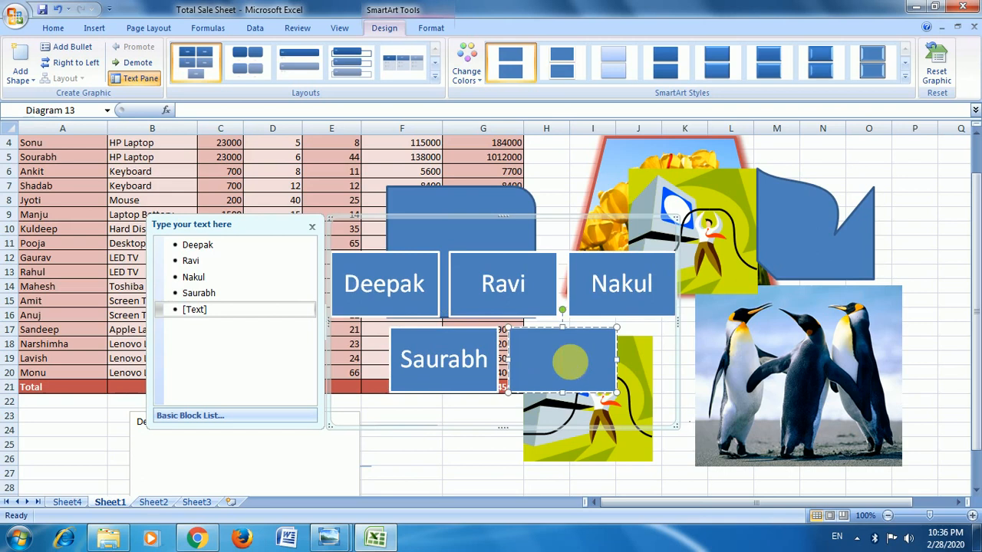
text(Vikas)
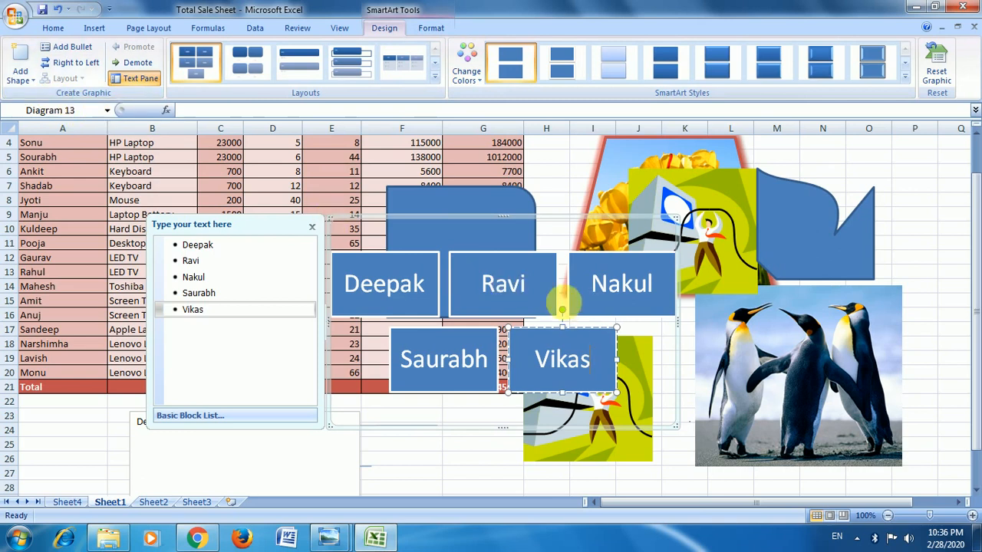
click(405, 450)
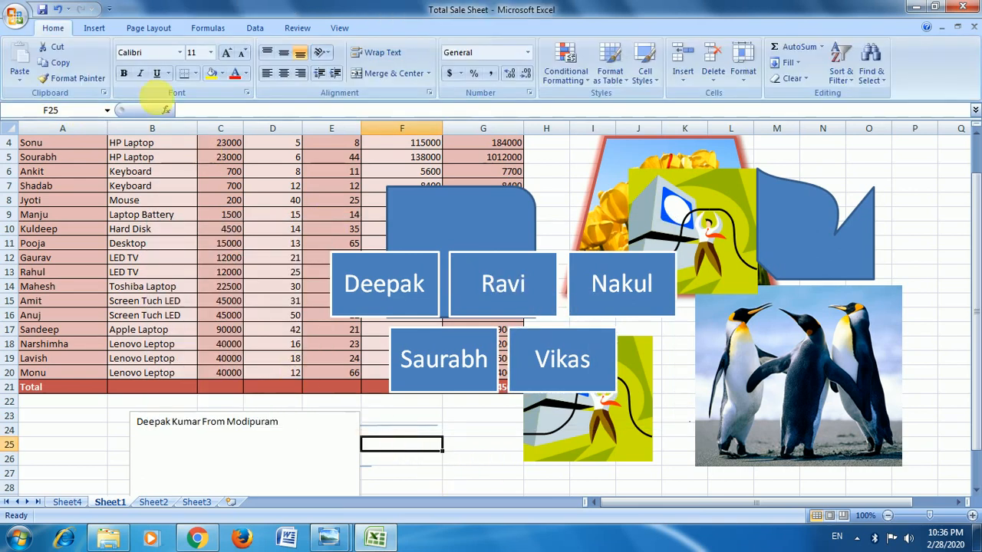
Move the round single corner rectangle off the table onto the notched freeform and delete the SmartArt block list.
click(93, 27)
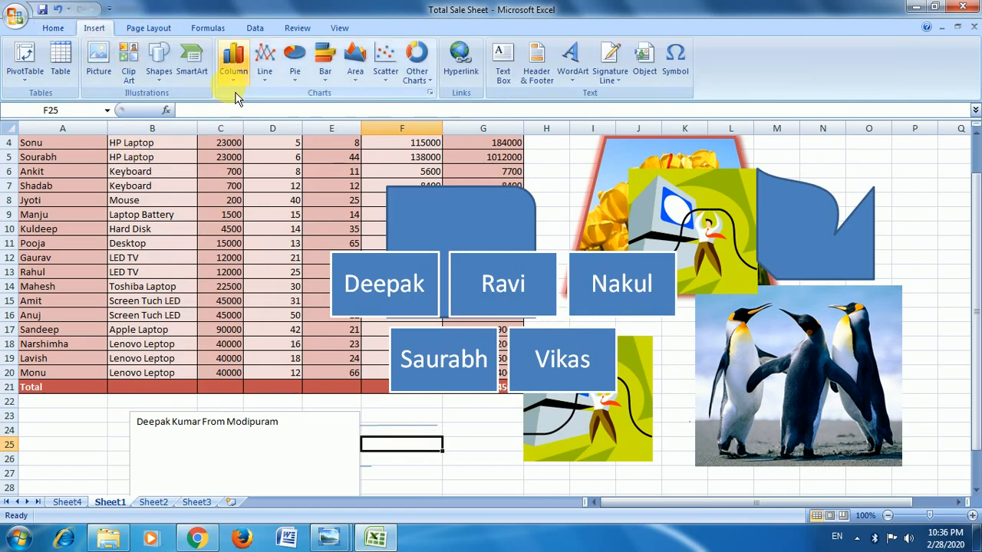
click(499, 198)
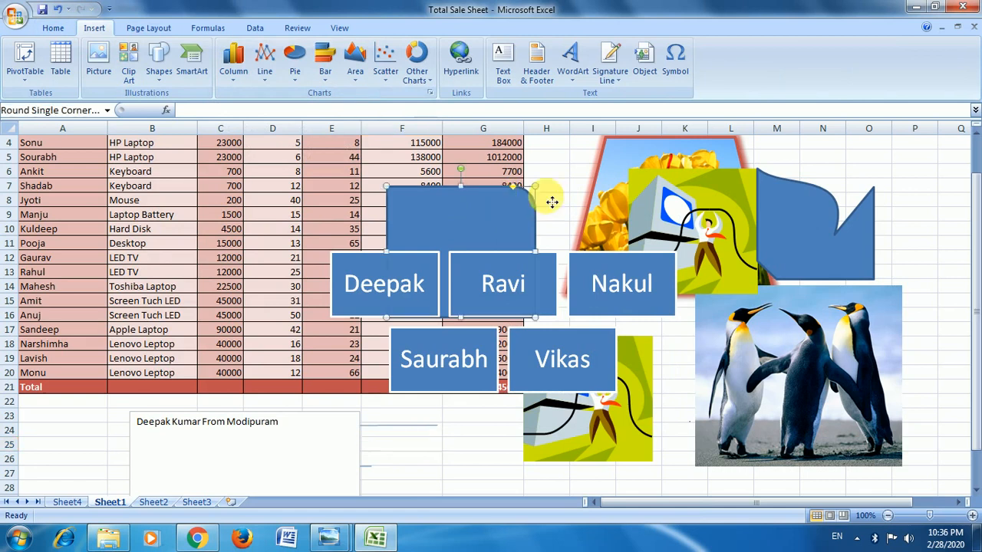
drag(498, 198, 835, 198)
drag(414, 263, 804, 284)
click(620, 221)
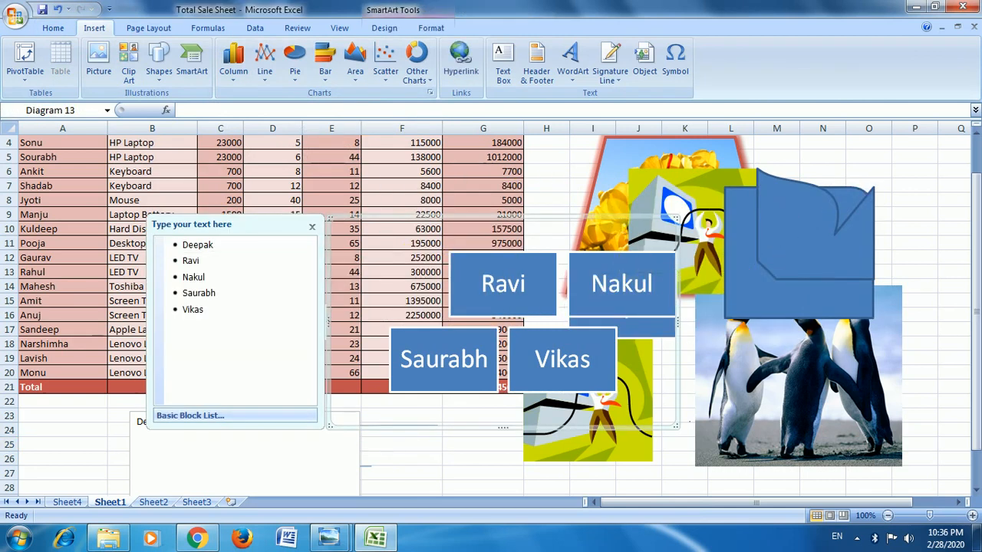
key(Delete)
Delete the round single corner rectangle and the clip art overlapping the tulips picture.
click(746, 240)
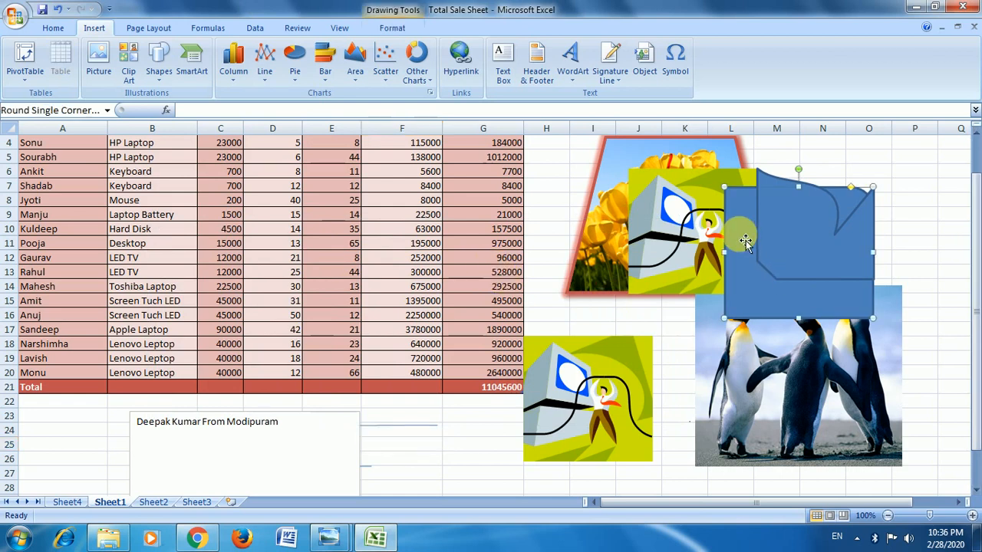
key(Delete)
click(693, 232)
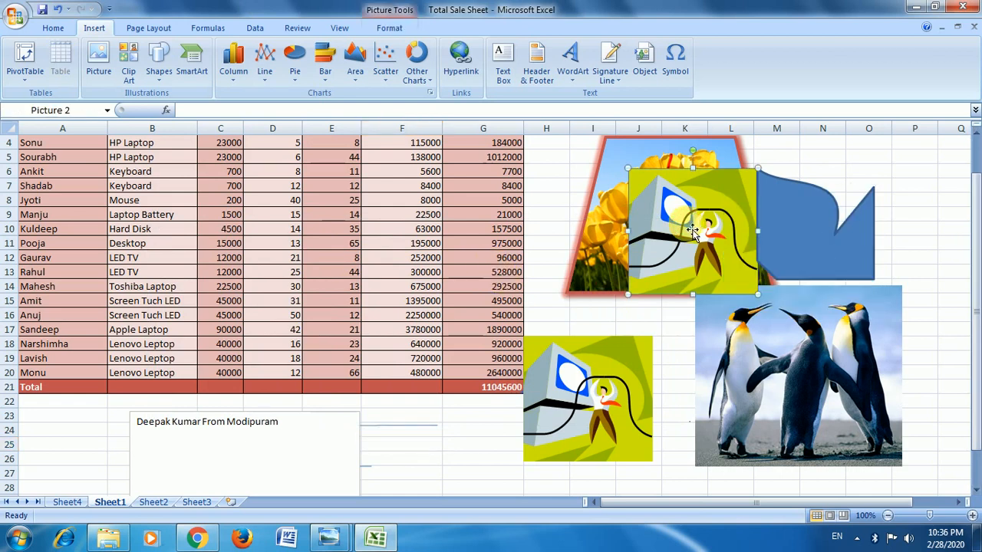
key(Delete)
Insert a 2-D clustered column chart from the whole sales table, A1:G21.
scroll(461, 287, up, 1)
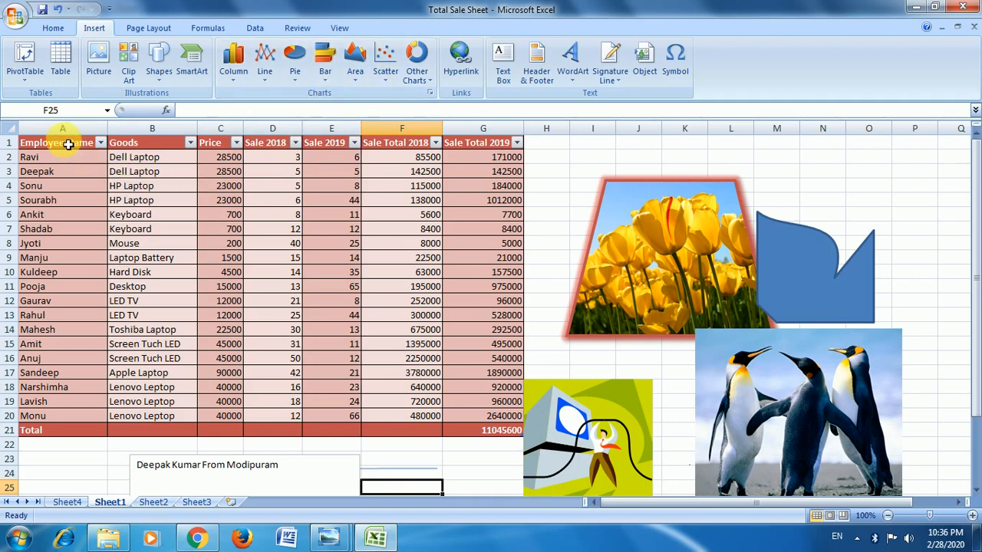
drag(69, 144, 499, 430)
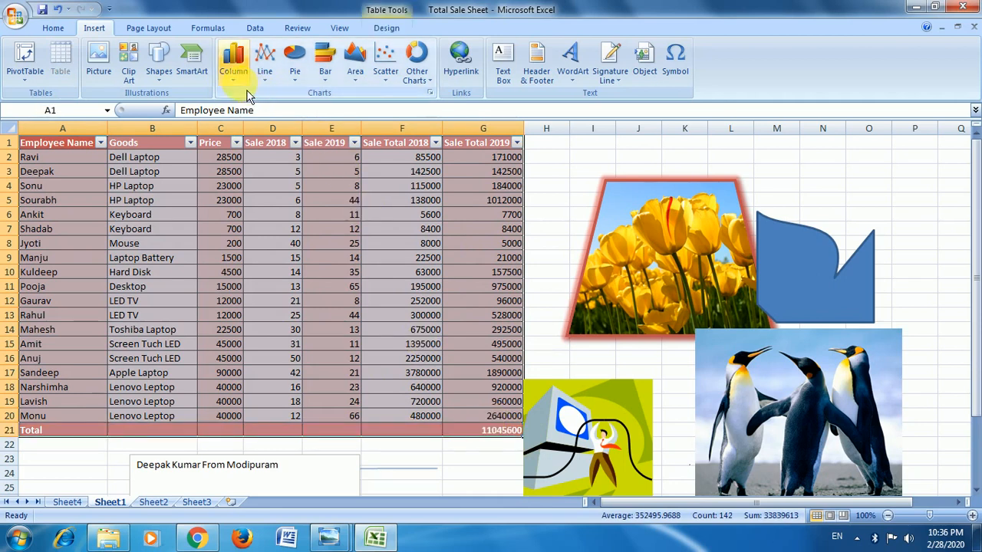
click(235, 71)
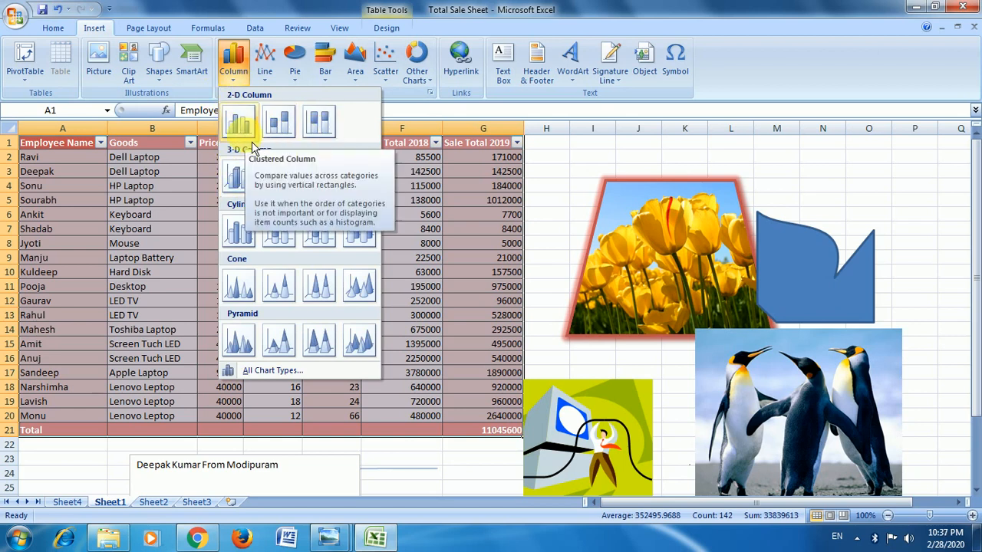
click(238, 123)
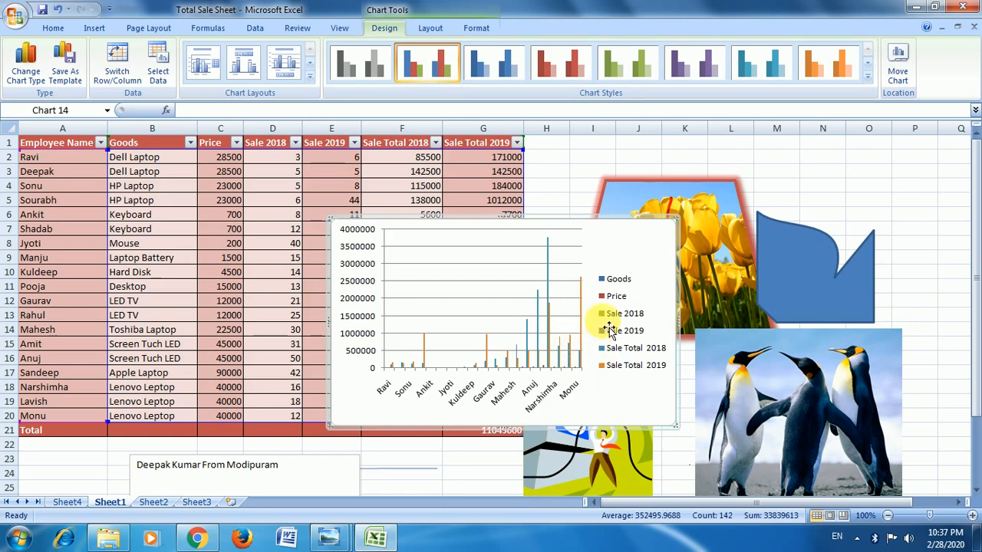
mouse_move(458, 379)
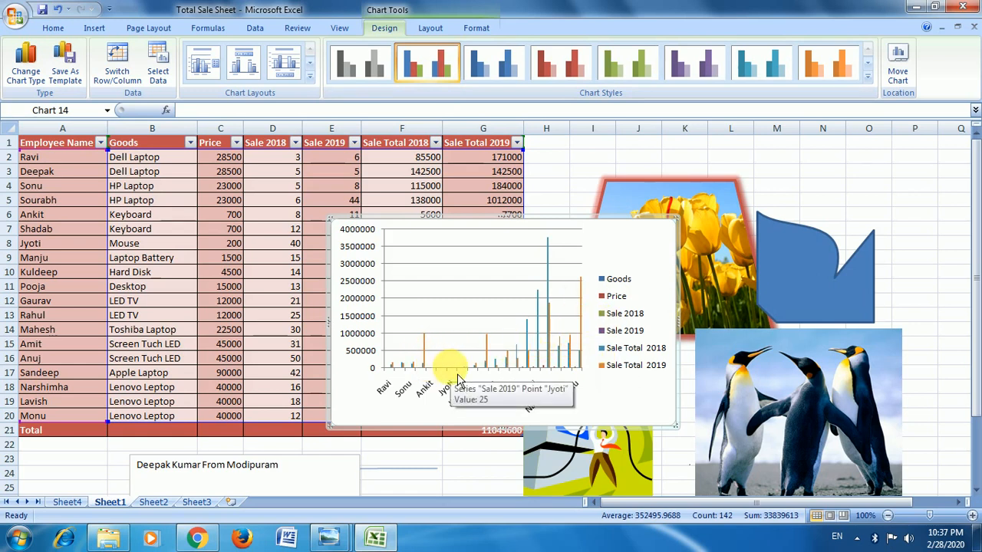
Try the green chart style on the column chart, and apply the red style with a black background.
click(626, 65)
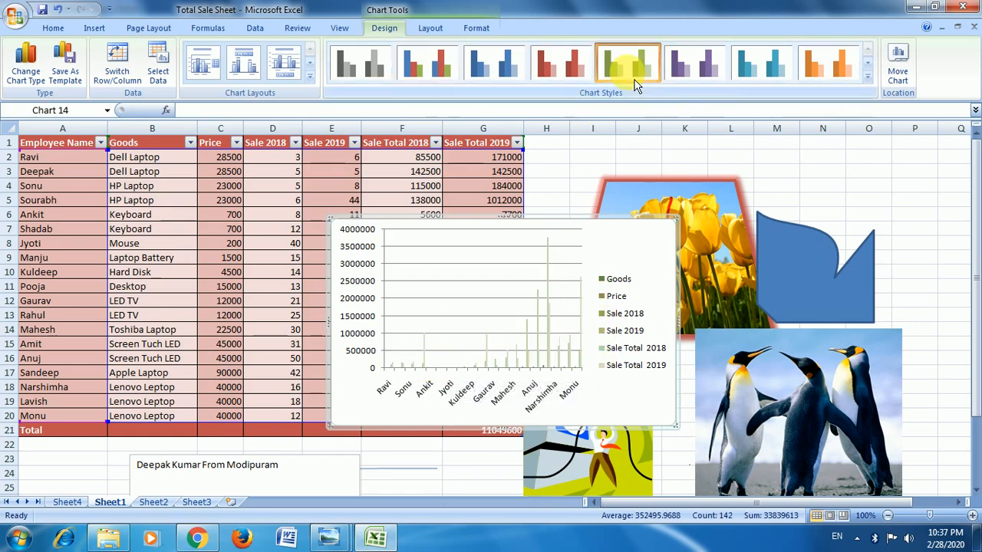
click(869, 77)
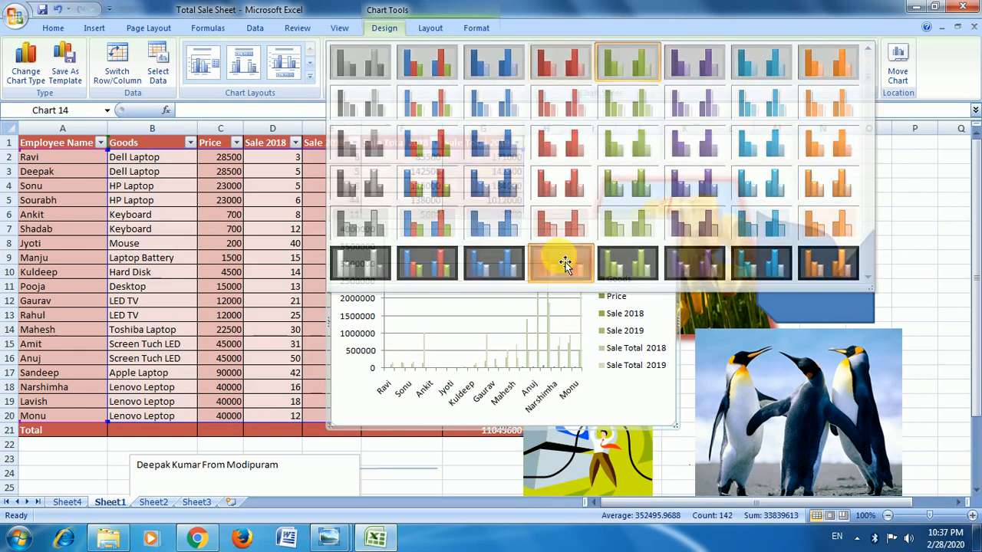
click(564, 264)
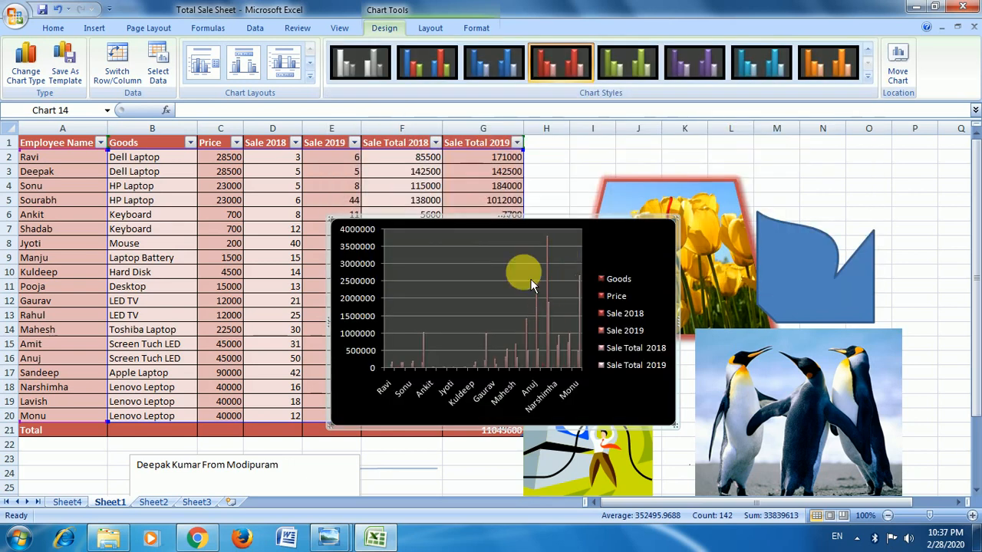
Review the chart's layout and format options, and delete the column chart from the sheet.
click(430, 28)
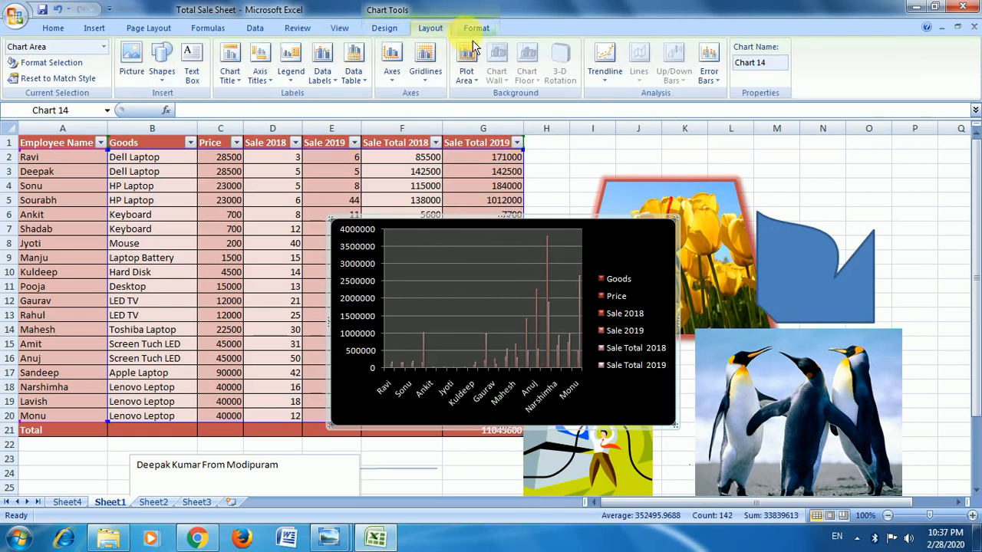
click(472, 28)
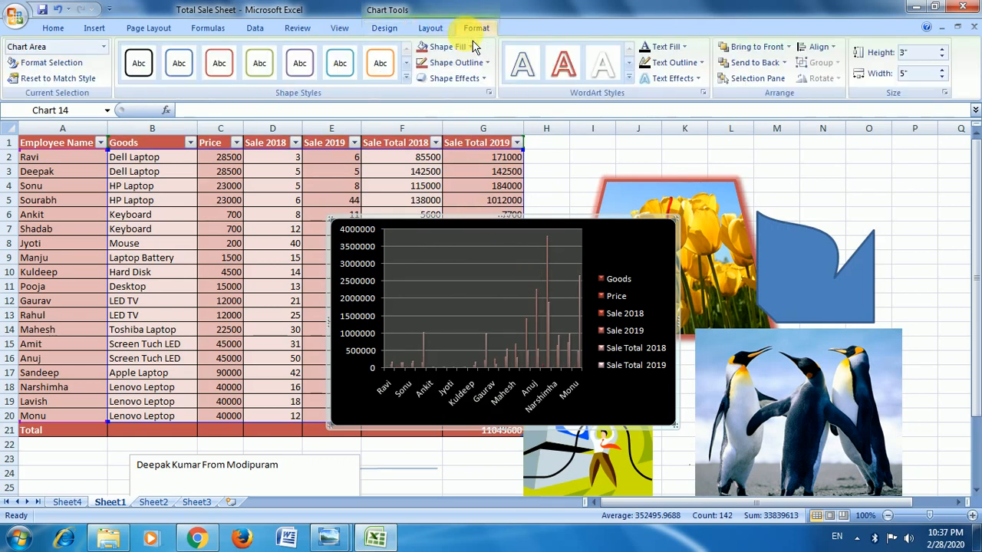
click(387, 31)
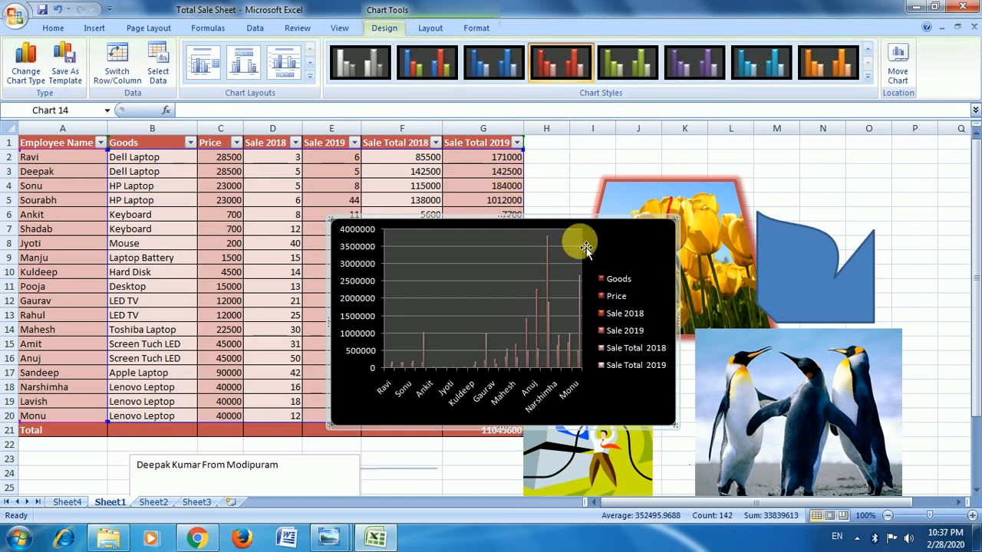
key(Delete)
click(553, 222)
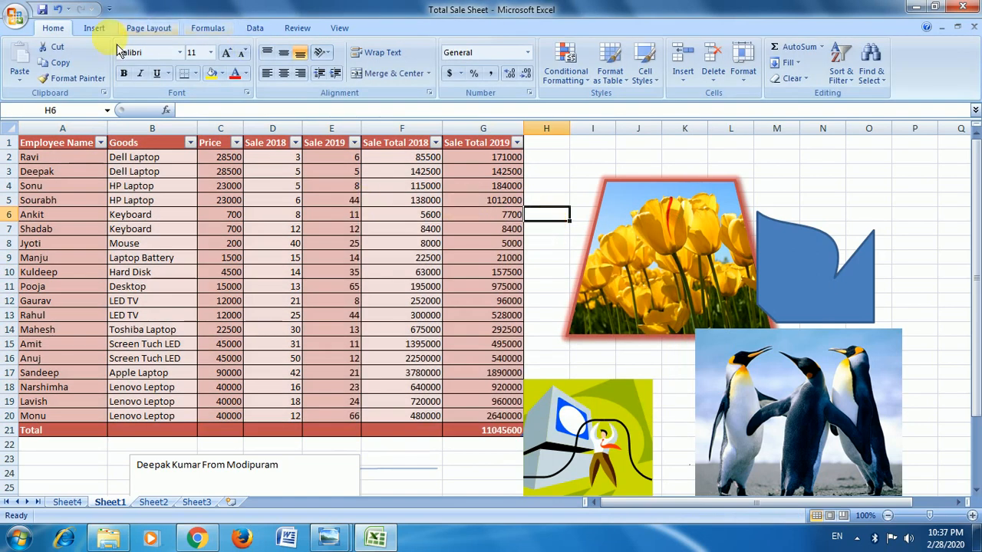
Insert a hyperlink in cell A6 to the existing file Monthly Salary Slip.xlsx in the Excel Sheet Practice folder.
click(98, 30)
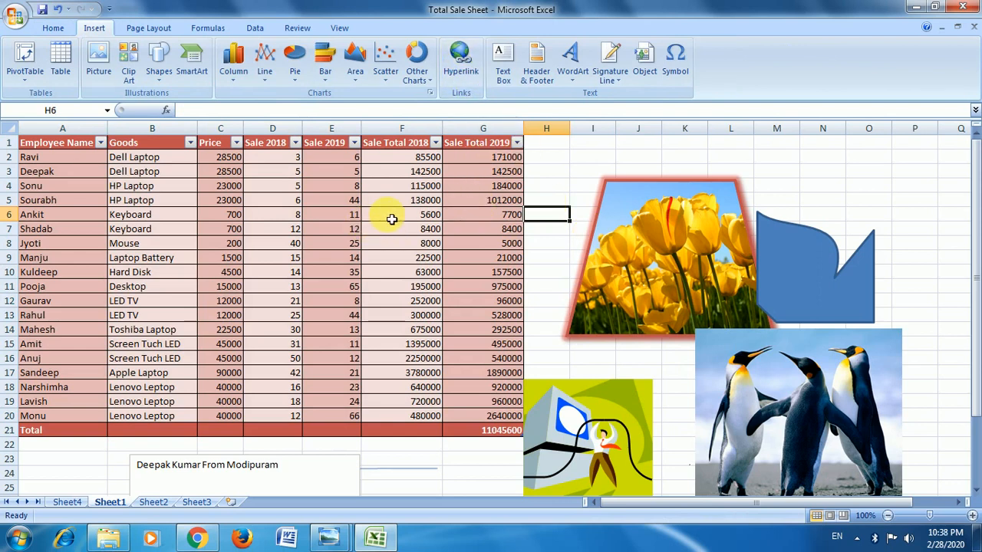
click(69, 218)
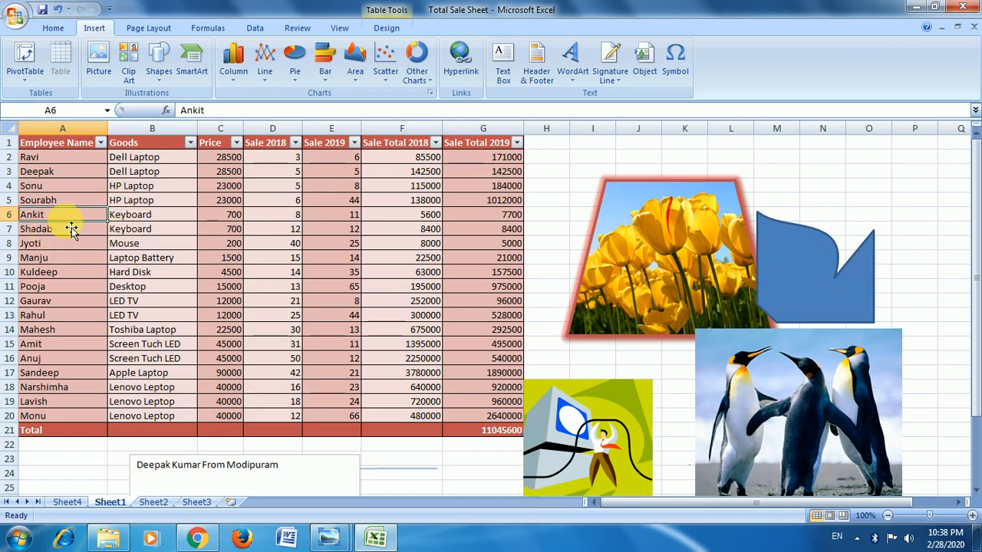
click(460, 62)
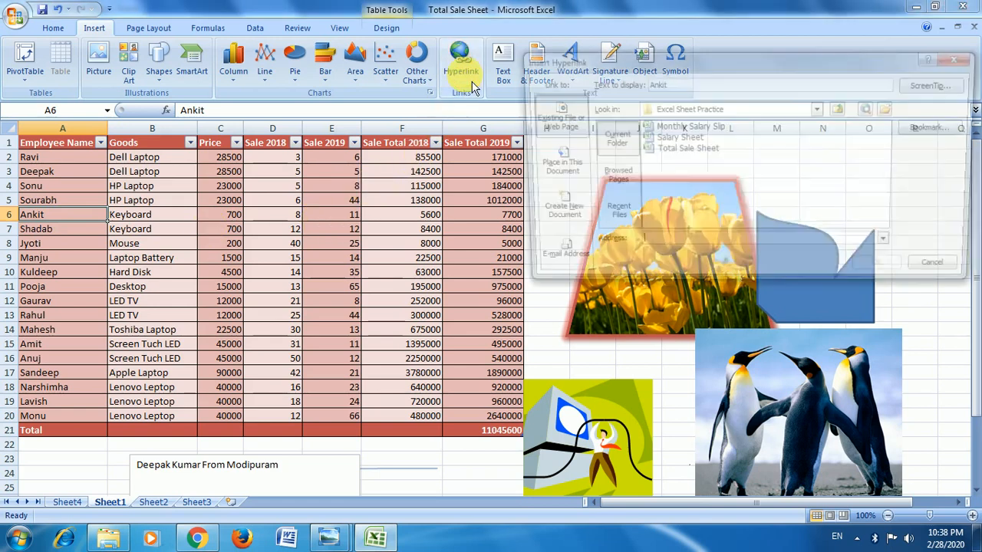
drag(588, 65, 537, 27)
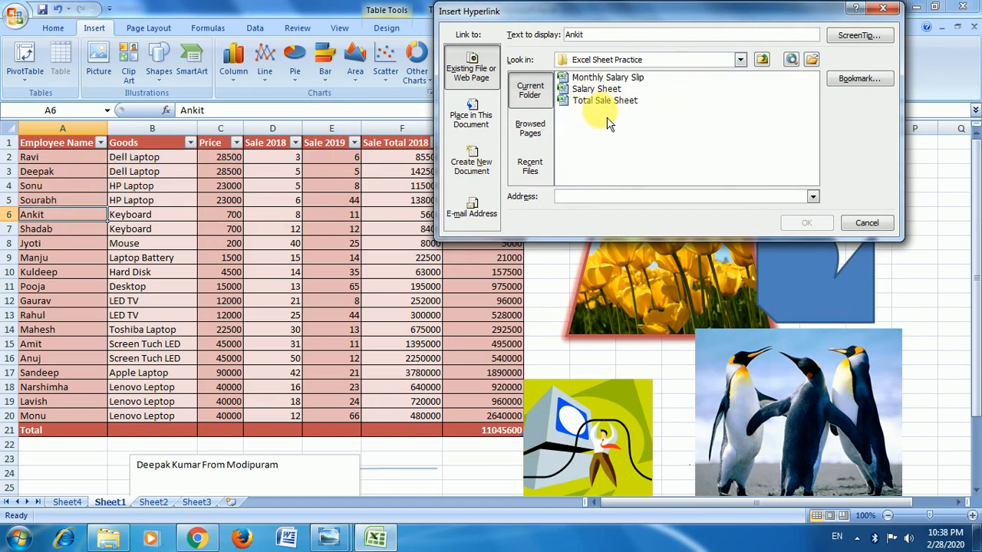
click(614, 78)
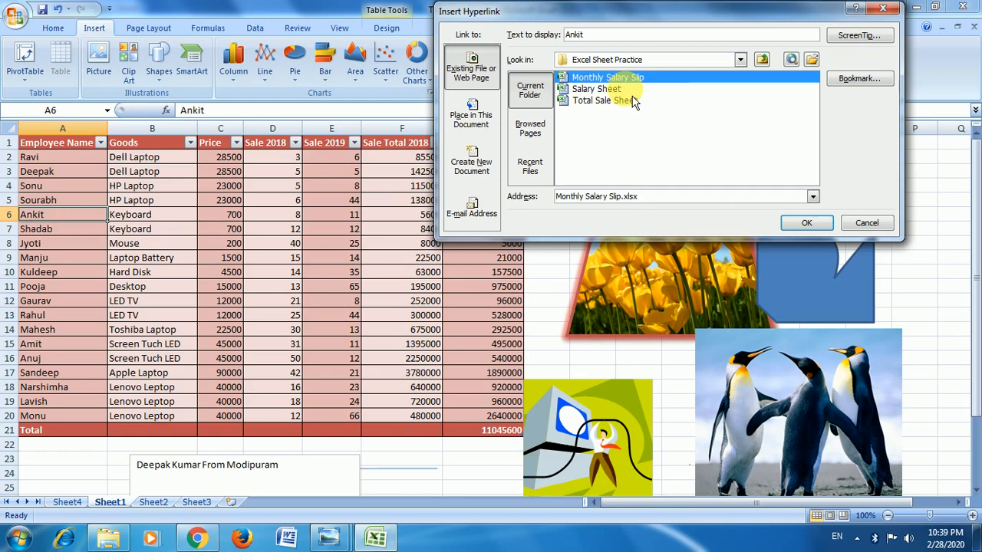
click(809, 222)
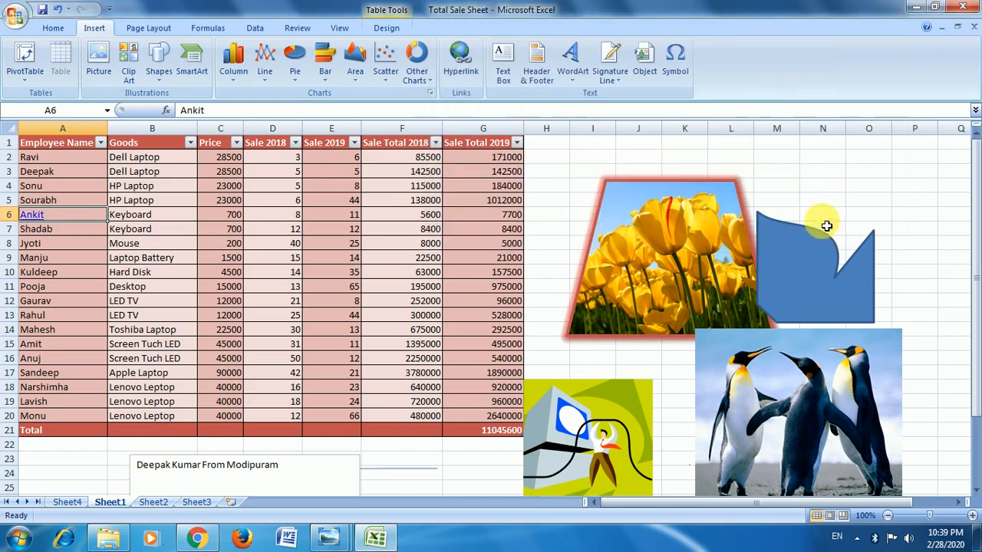
Follow the hyperlink in cell A6 to view the Monthly Salary Slip workbook, and close that workbook.
click(79, 256)
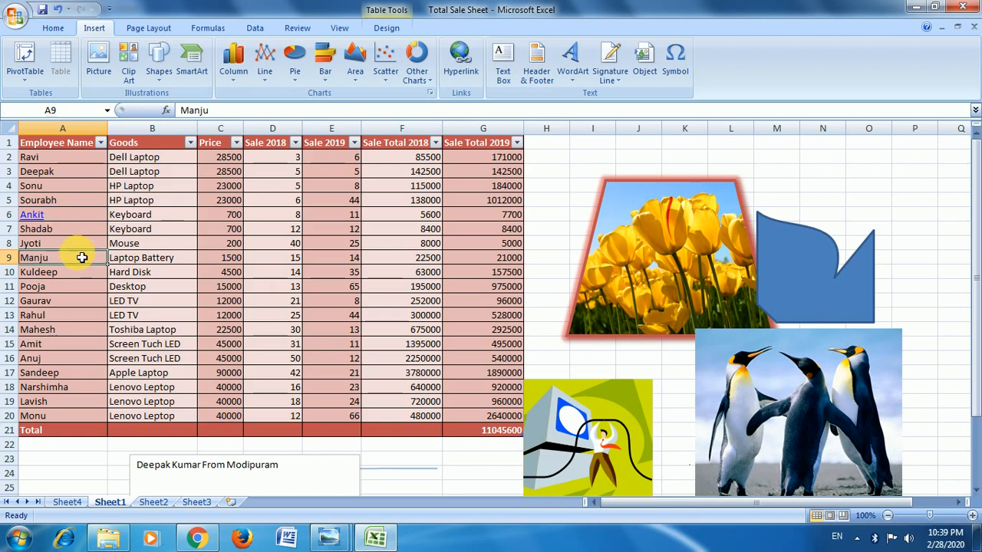
click(44, 217)
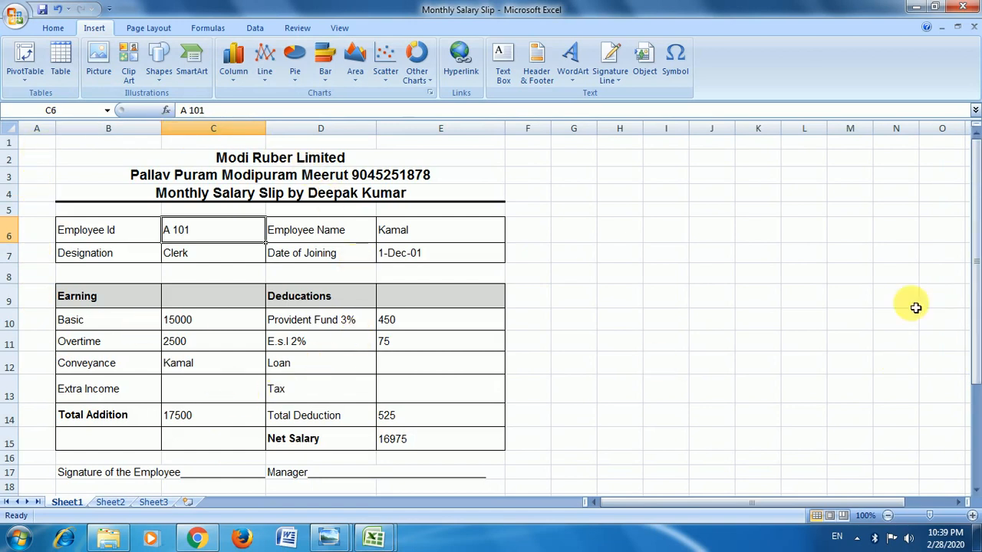
click(963, 6)
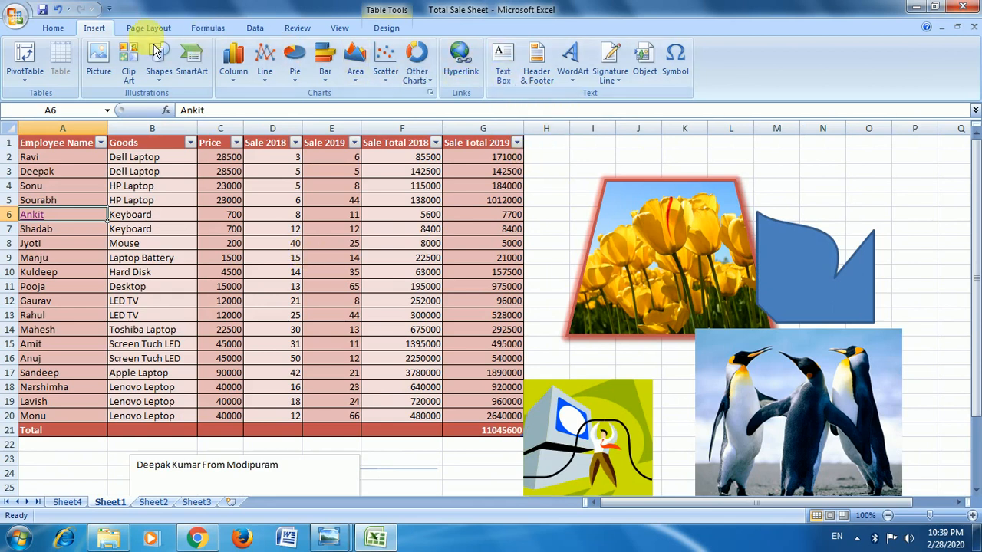
Draw a text box about 2.63" high by 3.24" wide over the tulips picture, enter a person's name, and deselect it.
click(503, 61)
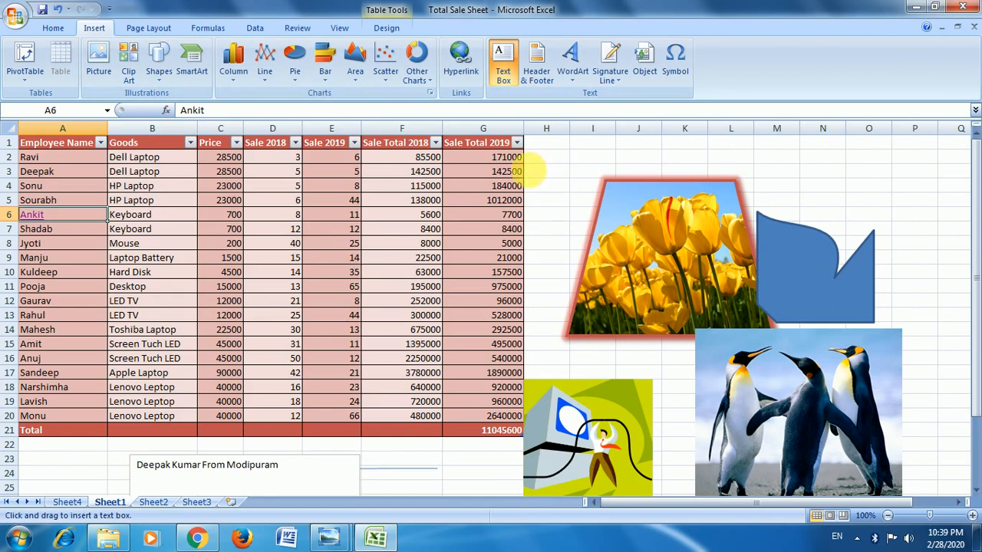
mouse_move(528, 171)
mouse_down()
mouse_move(722, 285)
mouse_move(753, 351)
mouse_up()
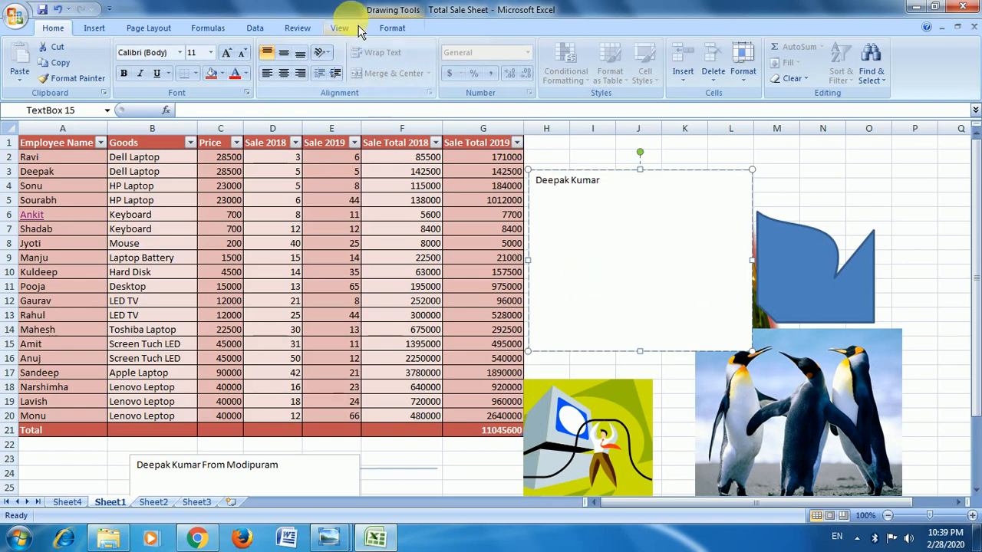
click(390, 30)
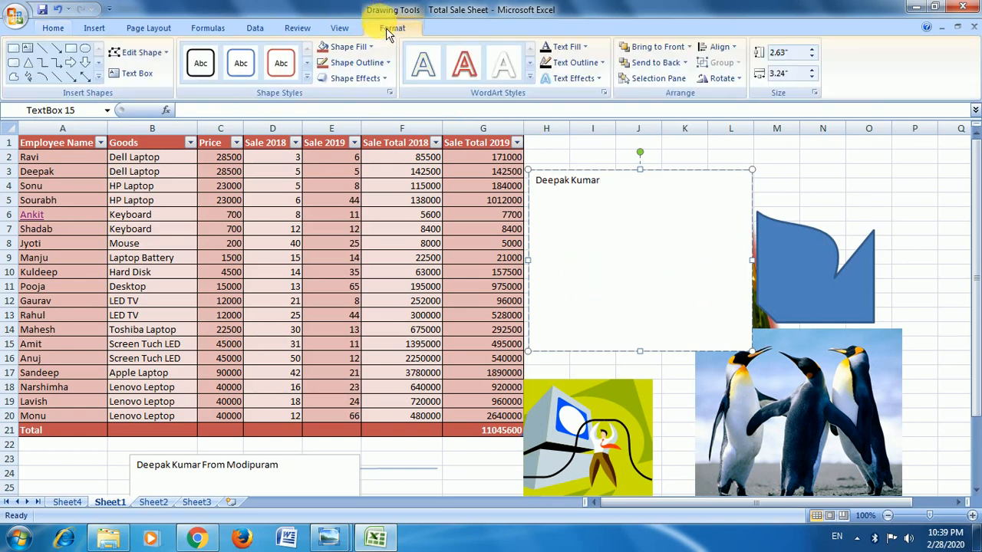
click(819, 214)
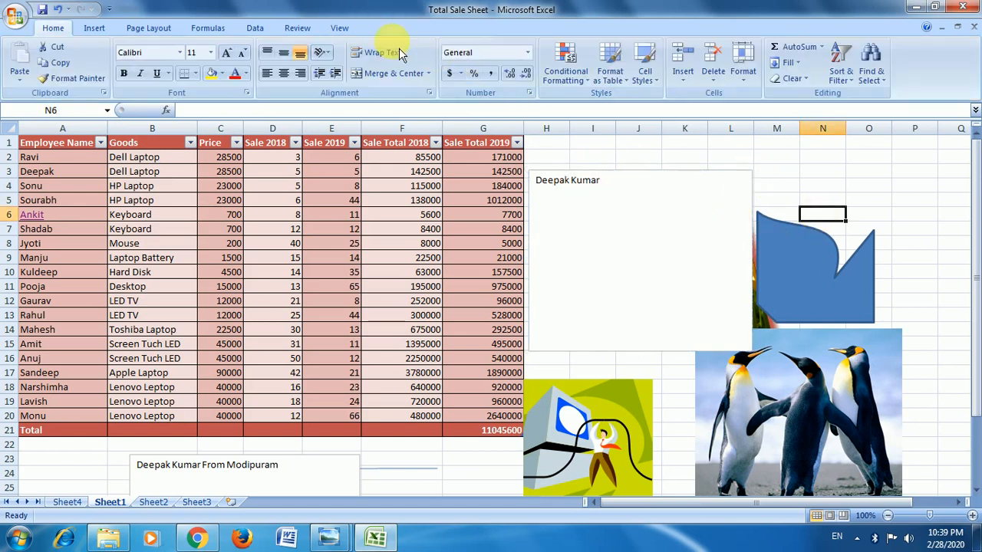
Add a page header with a person's name in its center section, and return the sheet to Normal view.
click(95, 28)
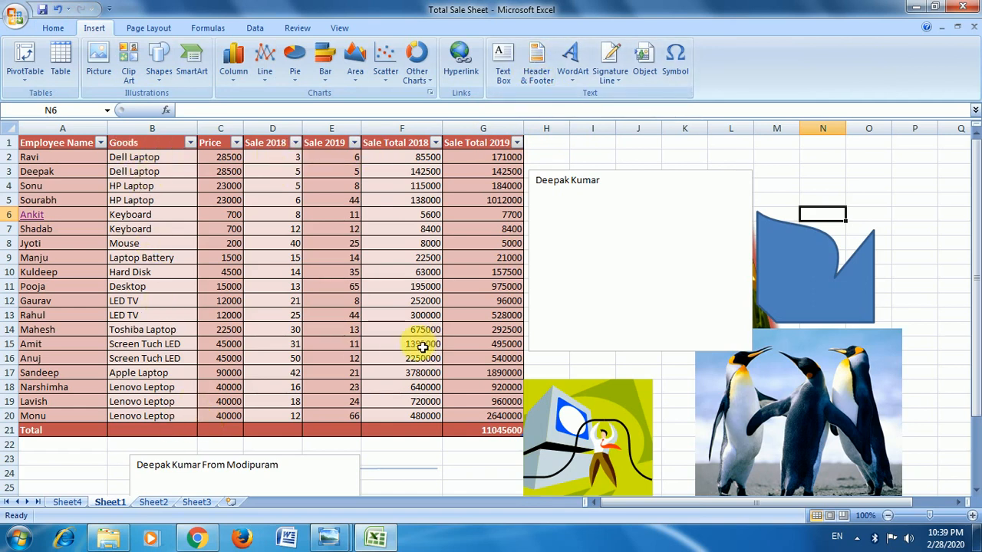
click(539, 69)
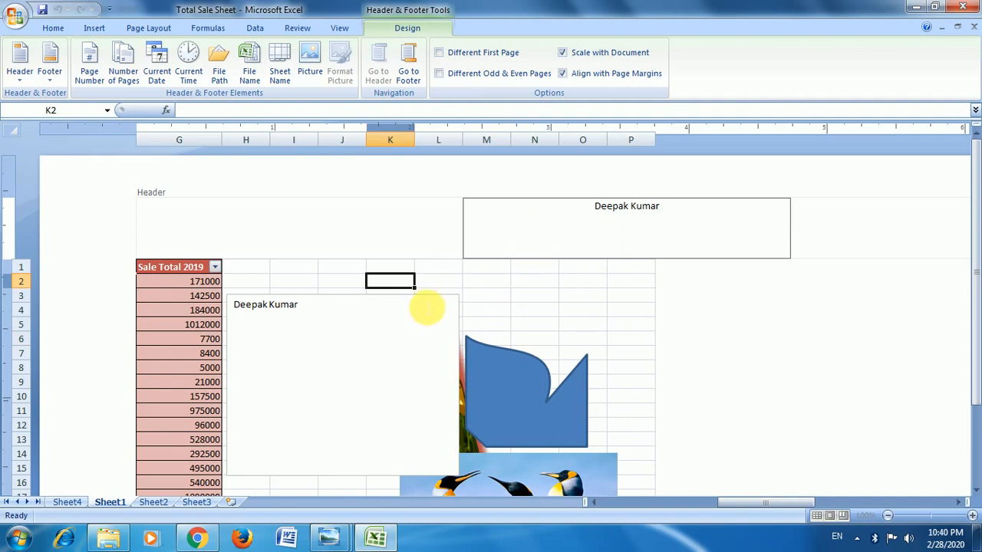
click(441, 281)
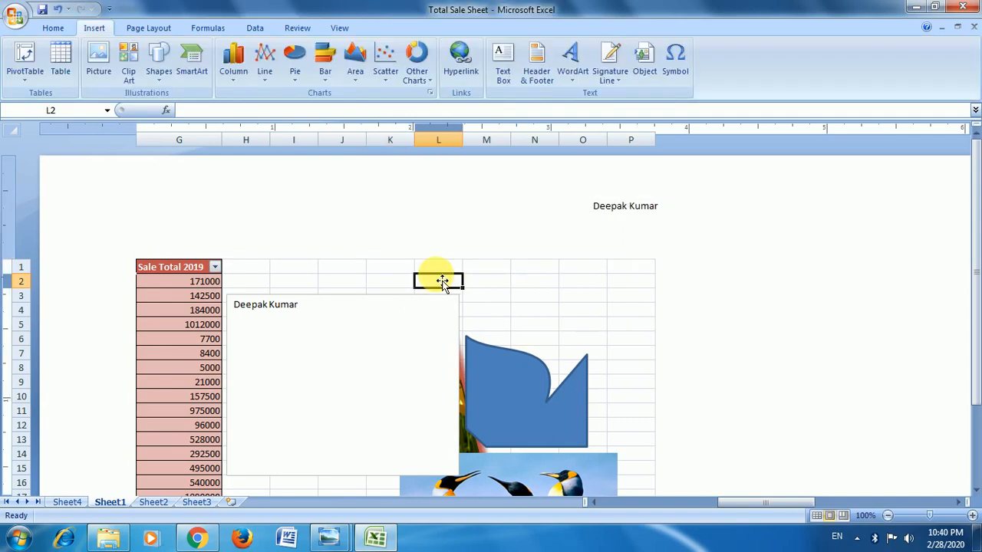
scroll(445, 284, down, 20)
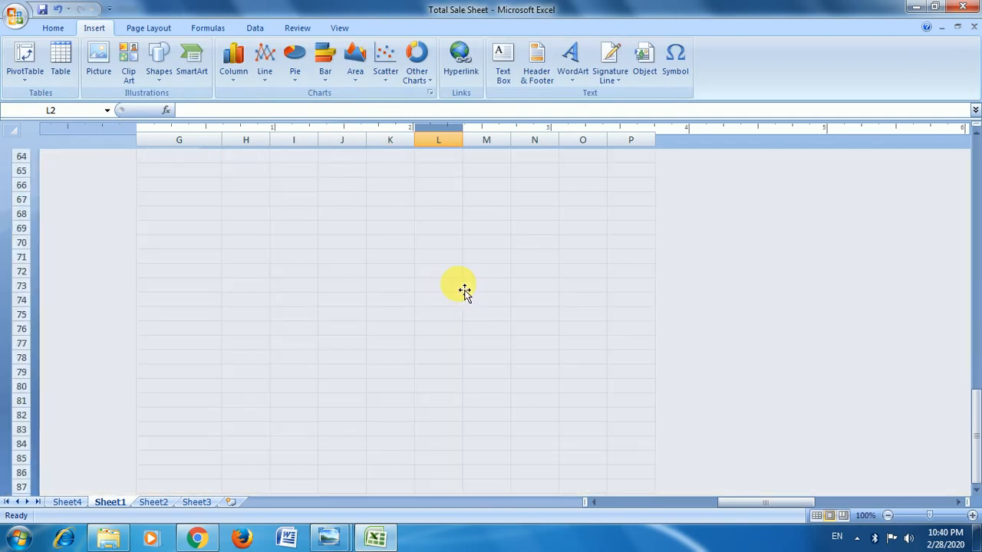
scroll(464, 291, up, 20)
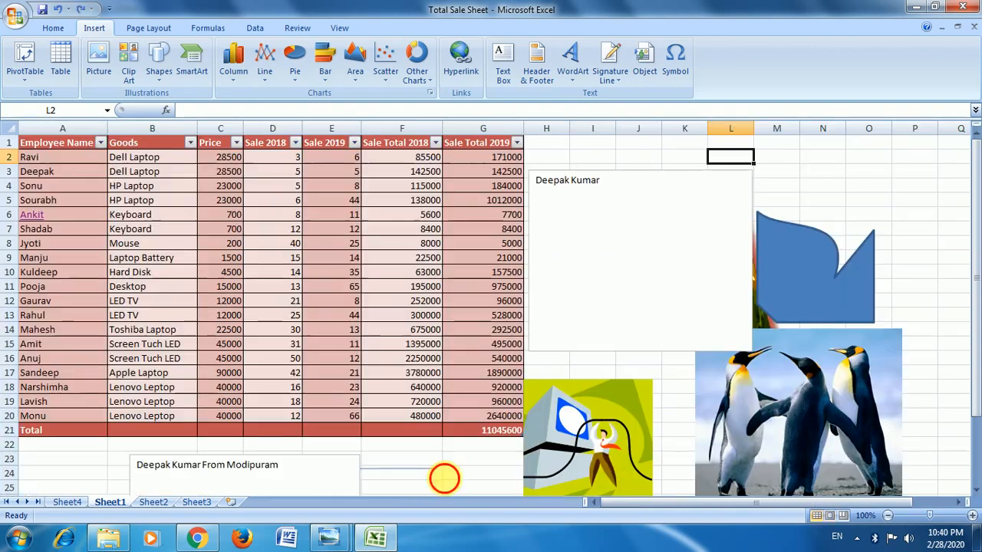
Delete the name text box, the tulips picture, the blue freeform shape, the computer clip art and the penguins picture beside the table.
click(311, 276)
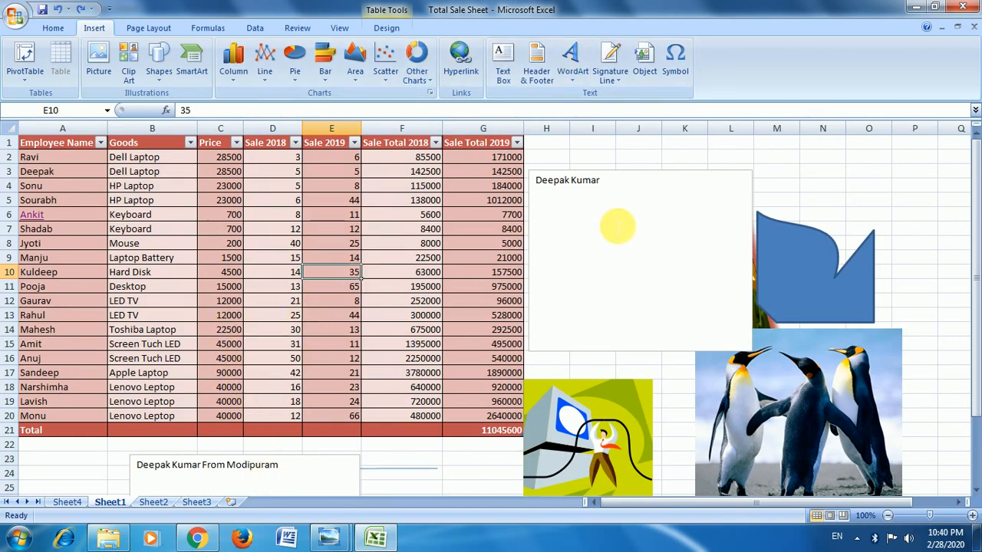
click(688, 178)
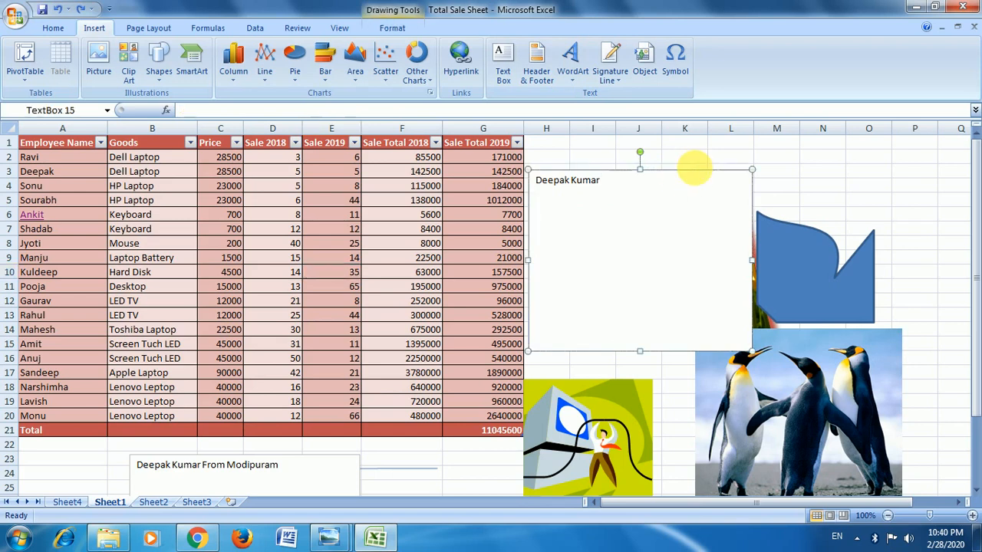
key(Delete)
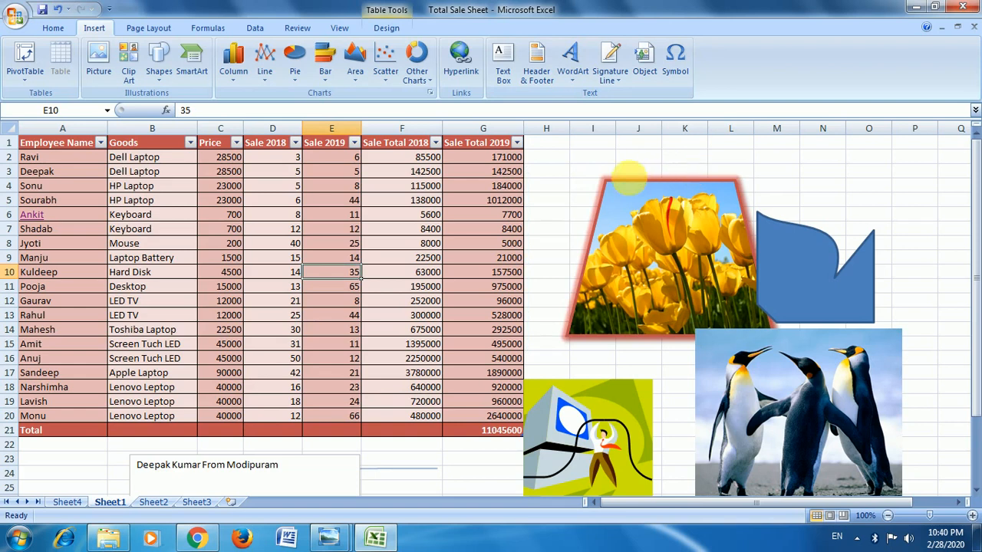
click(642, 183)
key(Delete)
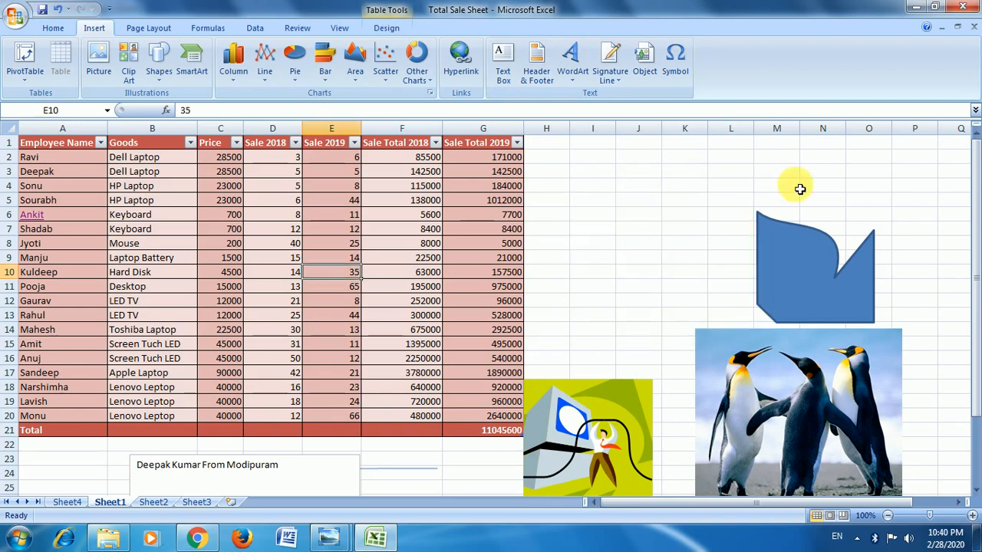
click(834, 272)
key(Delete)
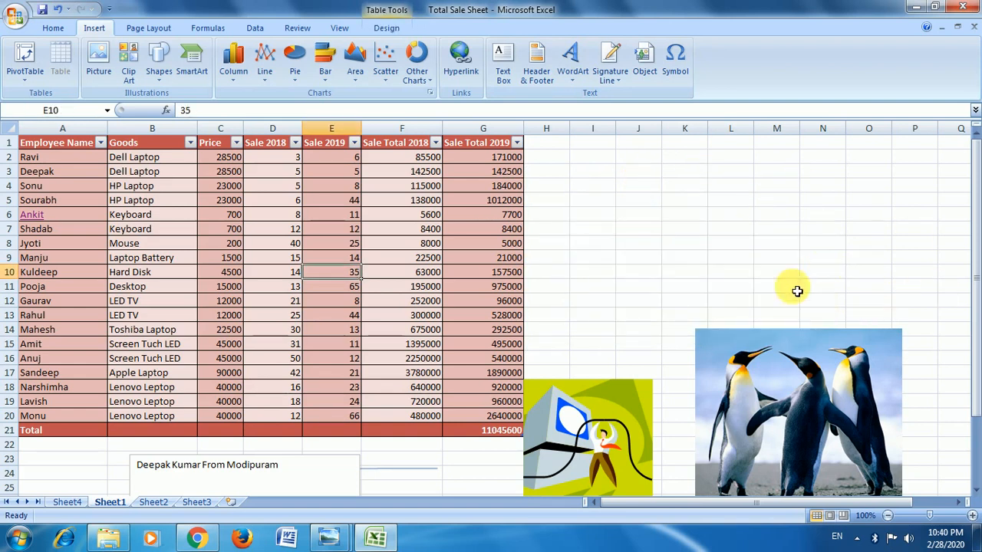
click(607, 430)
key(Delete)
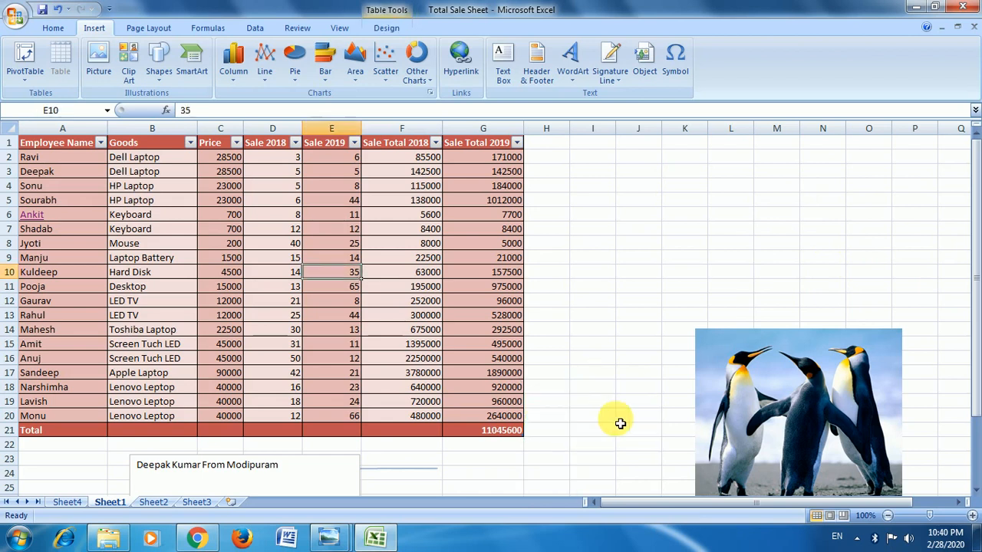
click(756, 363)
key(Delete)
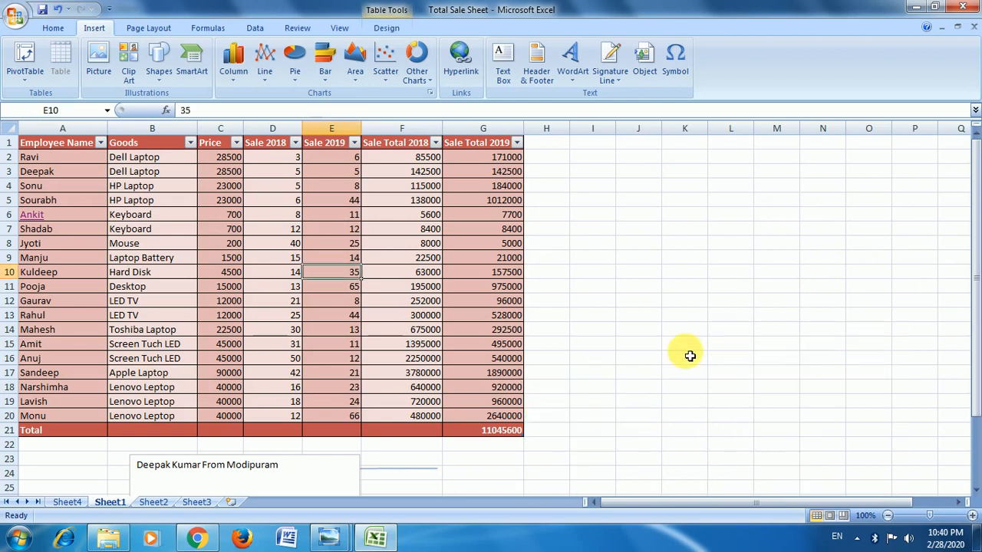
click(660, 215)
click(571, 69)
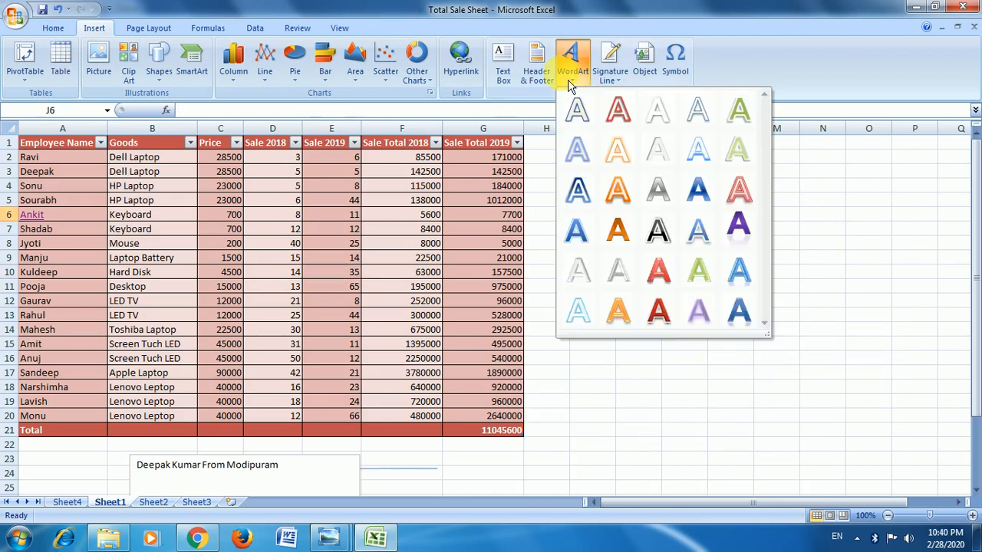
click(394, 188)
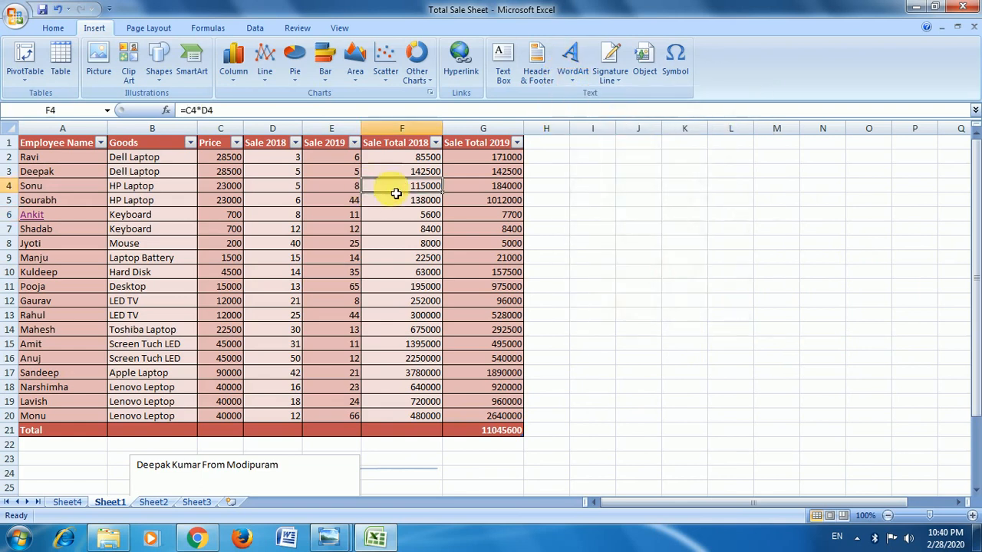
click(77, 203)
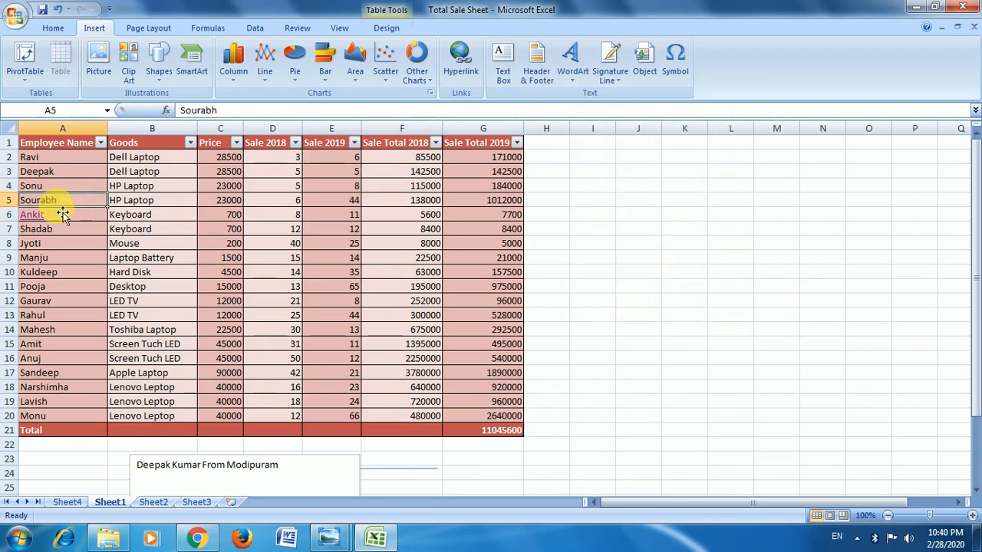
Insert WordArt in the purple reflected style and replace its placeholder text with a person's name.
click(576, 77)
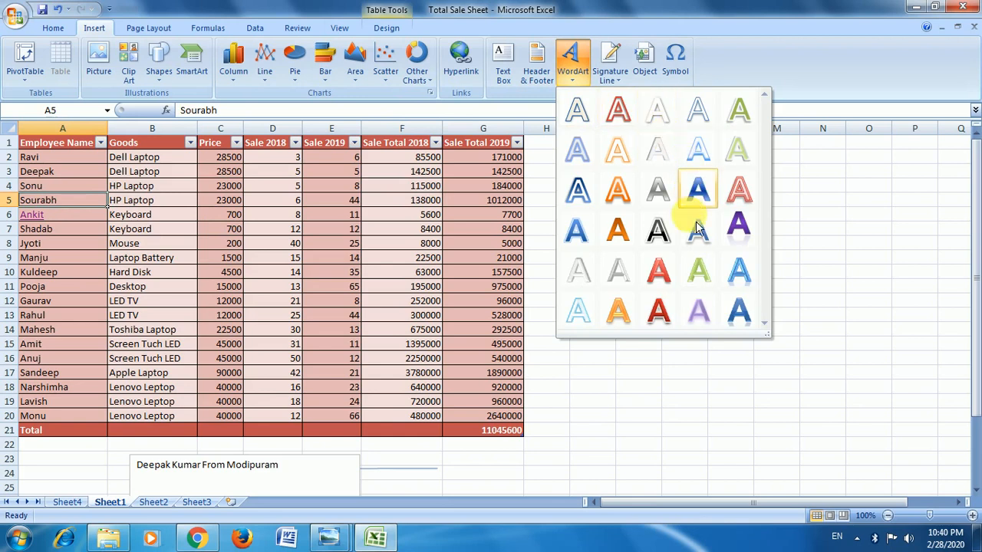
click(736, 230)
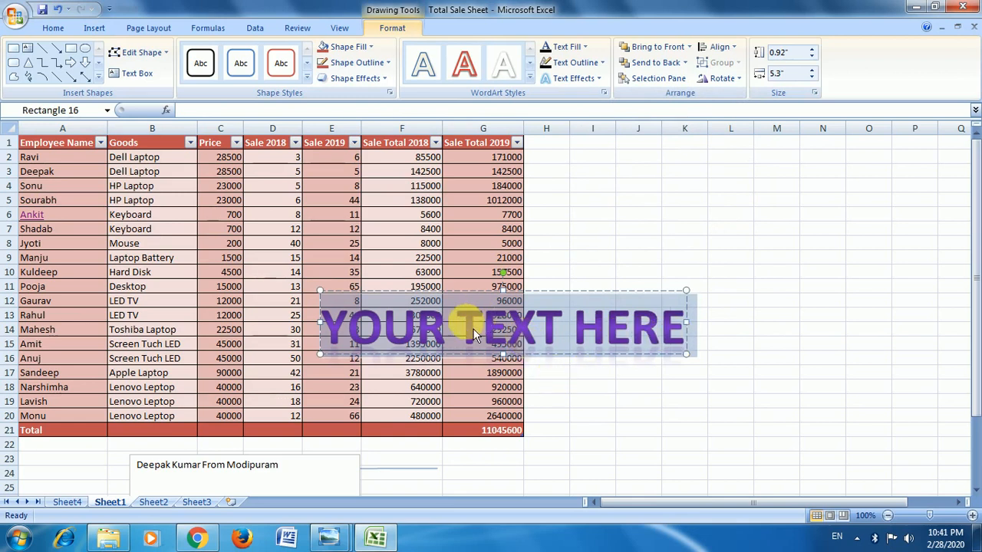
click(595, 331)
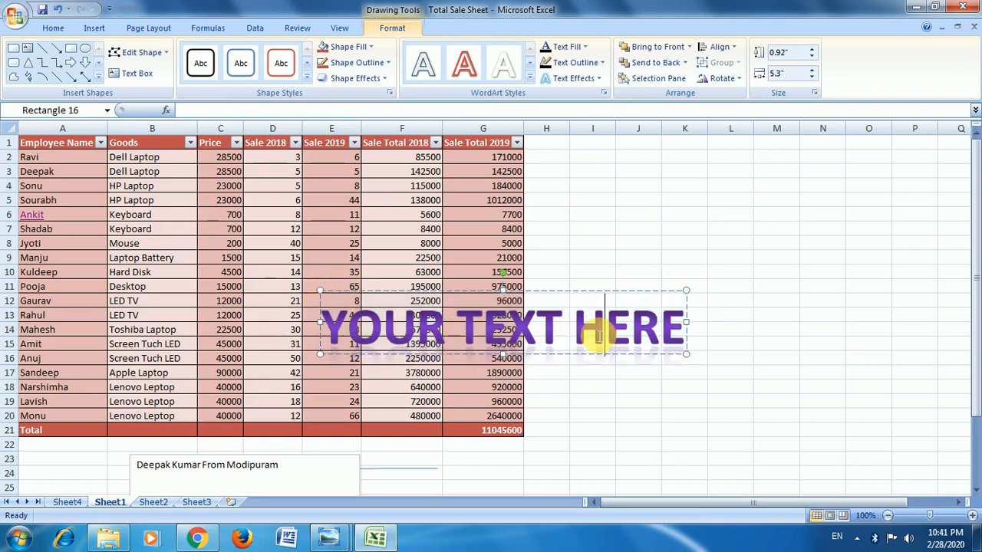
key(ctrl+a)
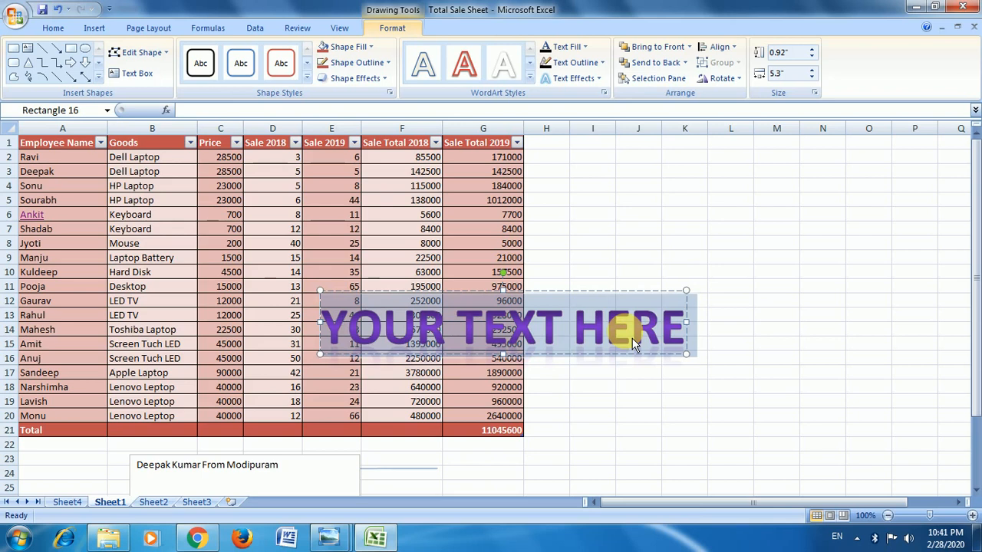
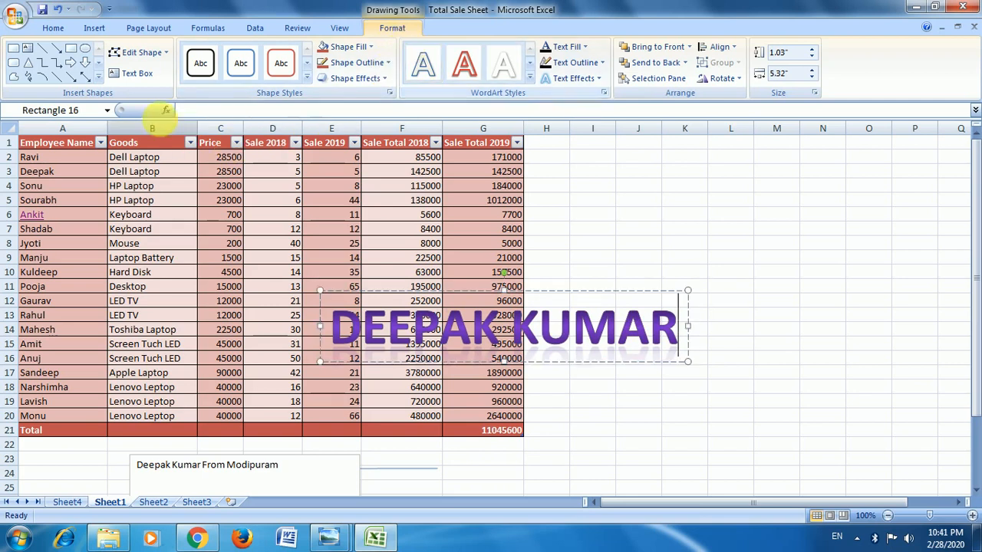
Draw an ellipse to the right of the table over about I5:M15, overlapping the end of the WordArt.
click(85, 48)
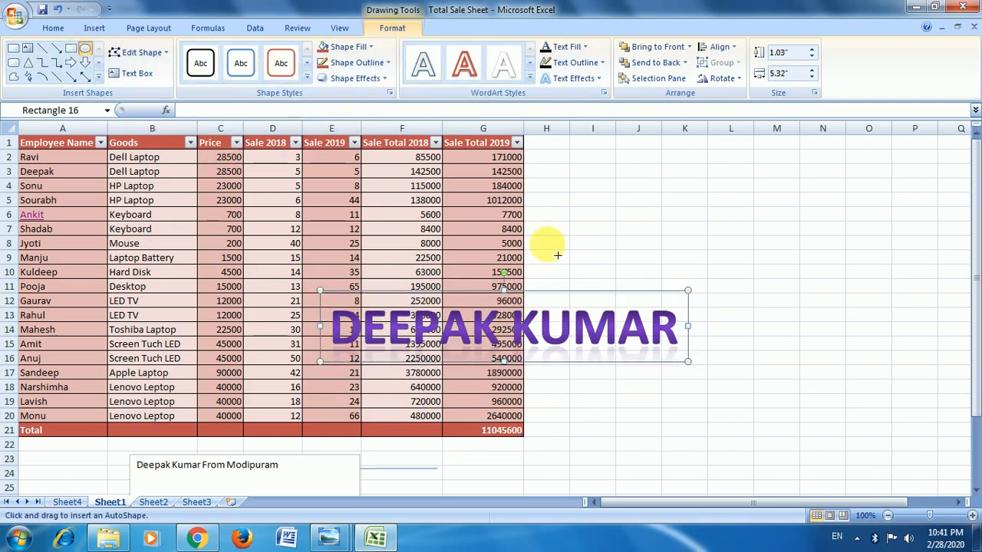
drag(579, 191, 783, 355)
Apply the solid green shape style from the fifth row and a theme-color outline to the WordArt box.
click(502, 337)
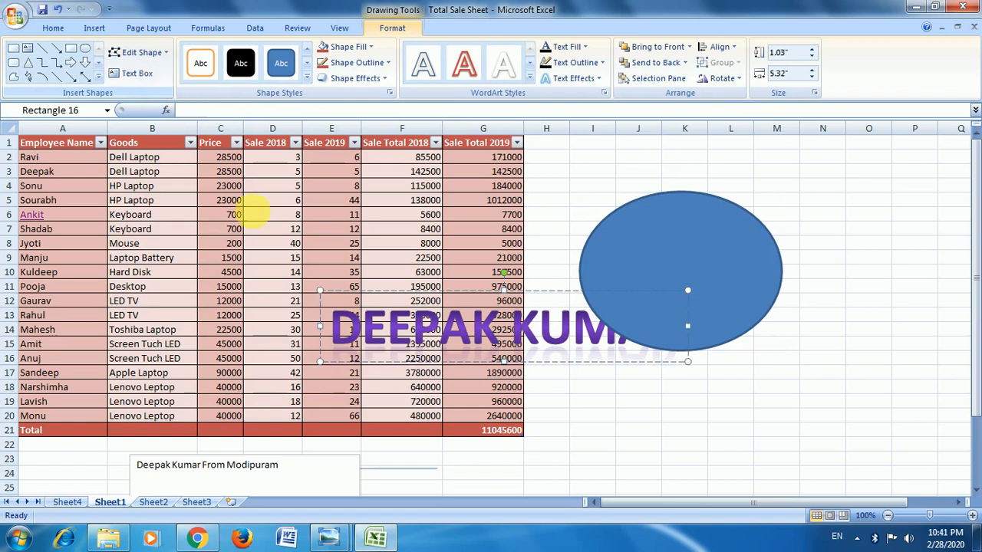
click(307, 77)
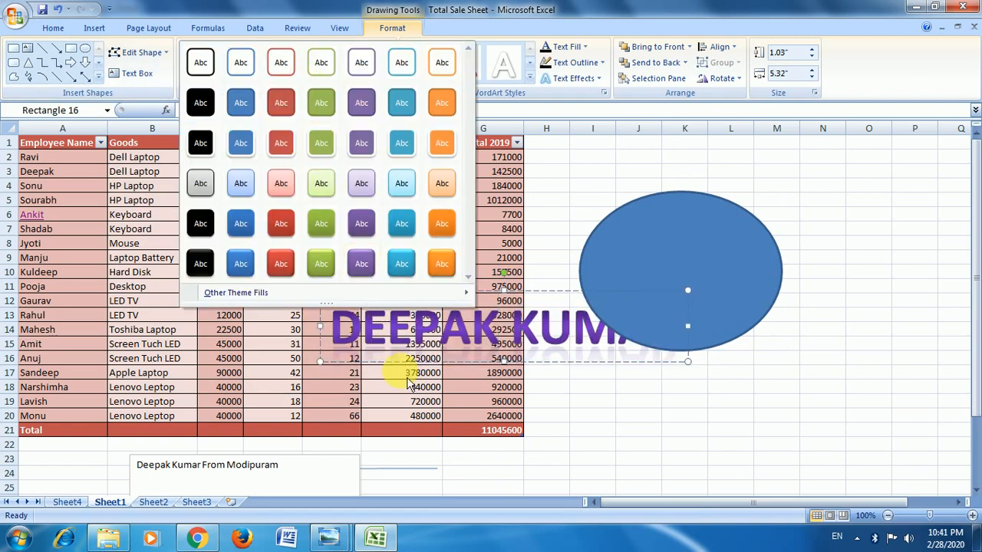
click(324, 225)
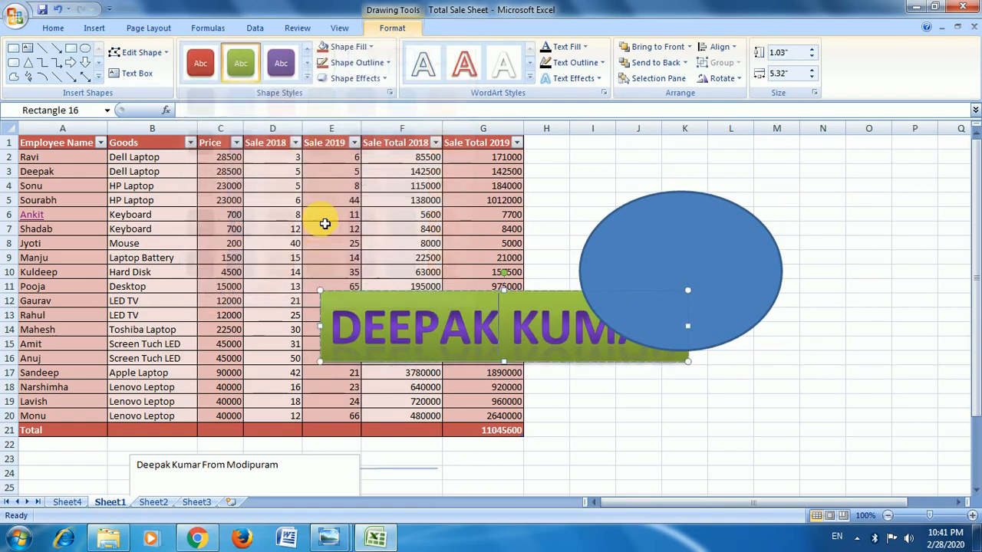
click(371, 47)
click(372, 94)
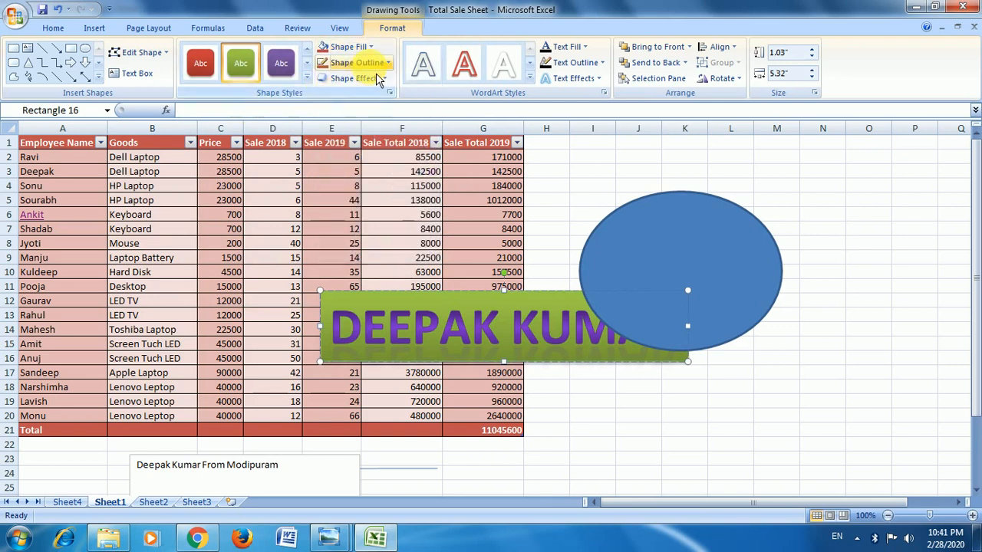
click(374, 64)
click(386, 111)
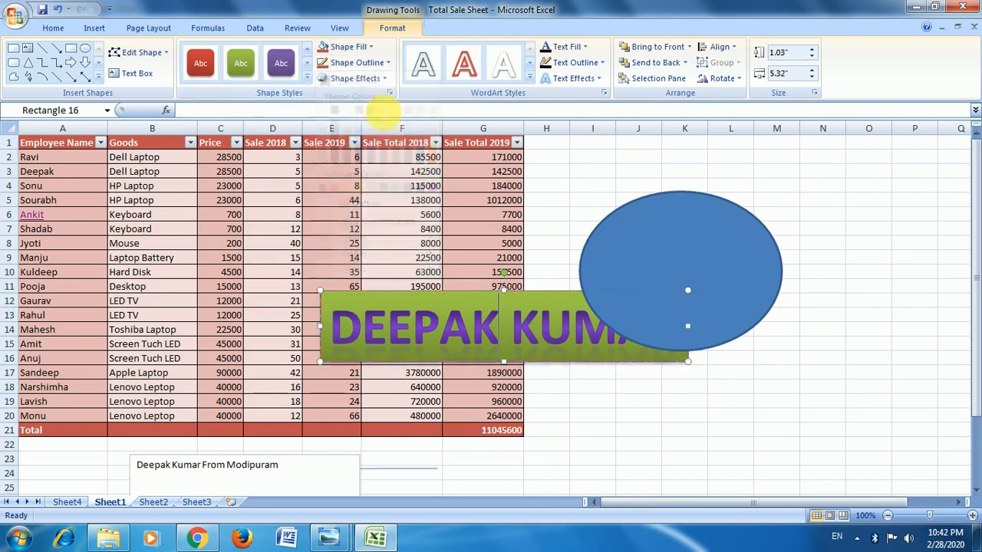
Give the WordArt box the middle reflection variation, move it above the ellipse at the table's upper right, and deselect it.
click(357, 78)
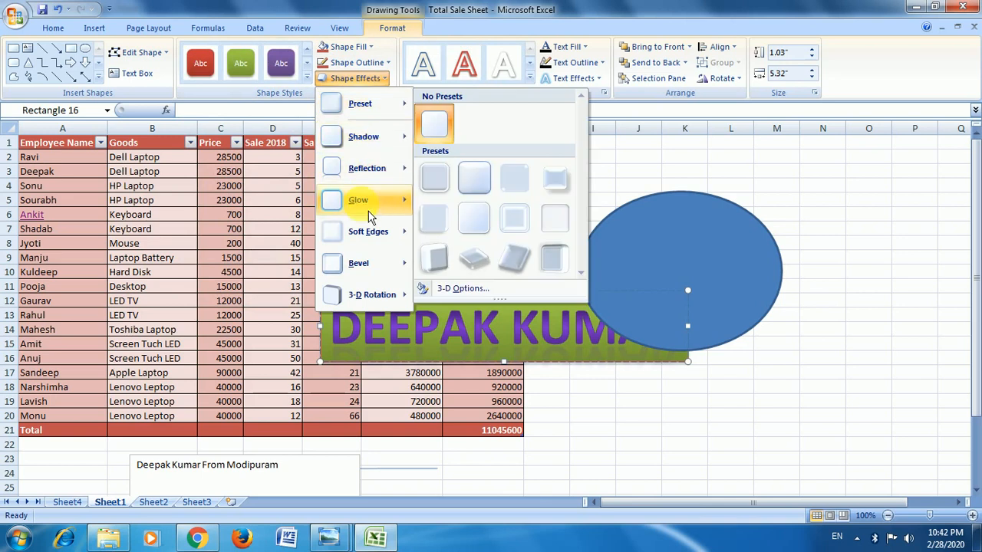
mouse_move(376, 168)
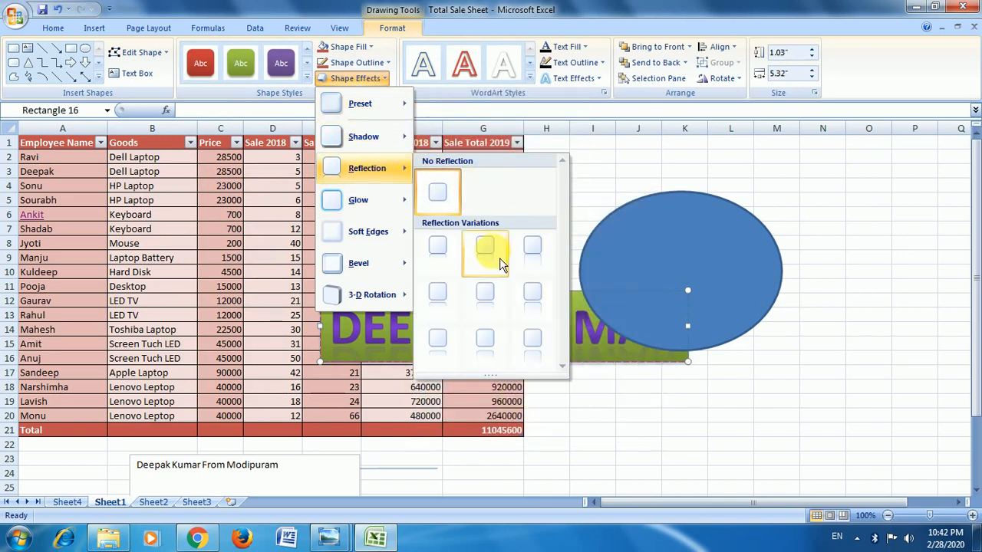
click(495, 307)
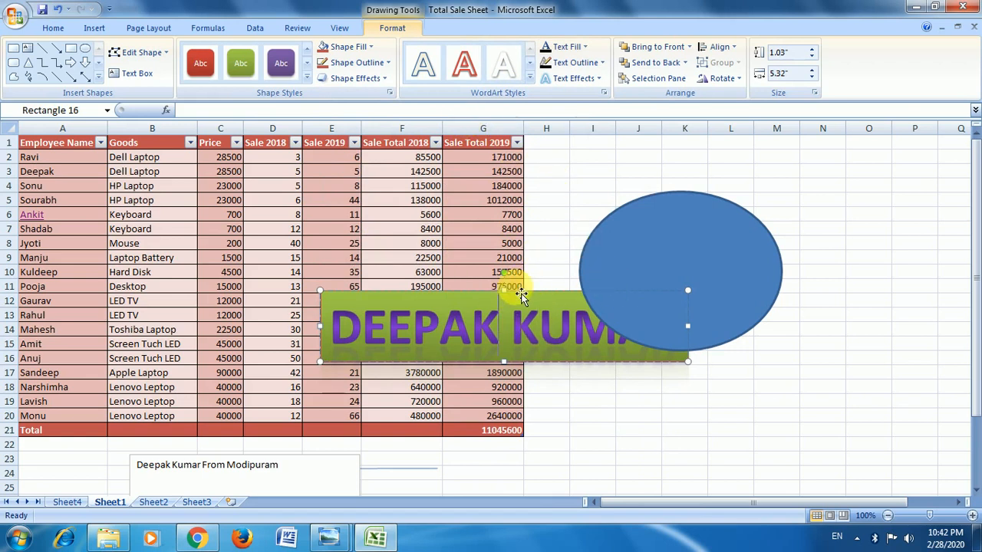
drag(511, 289, 705, 165)
click(645, 415)
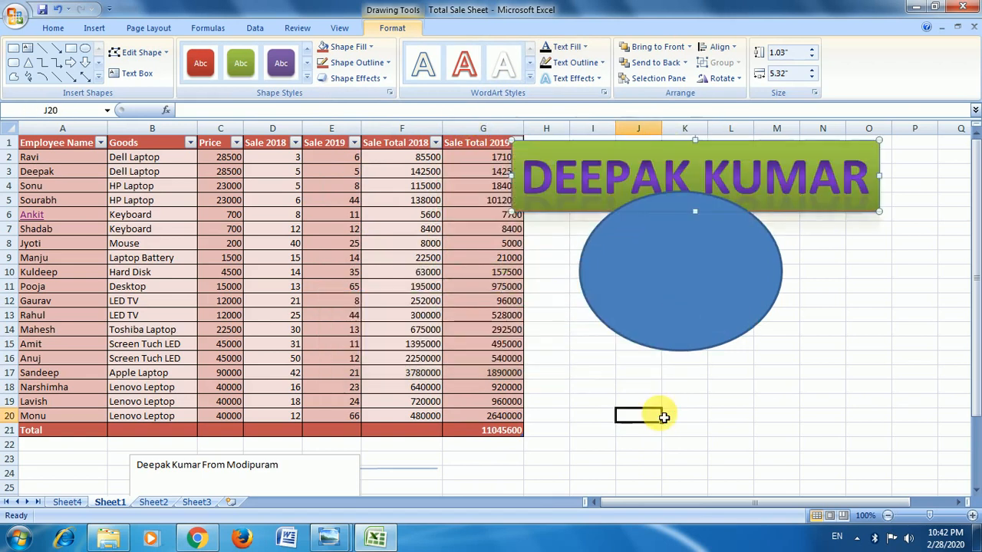
Delete the text box below the table's Total row.
click(104, 32)
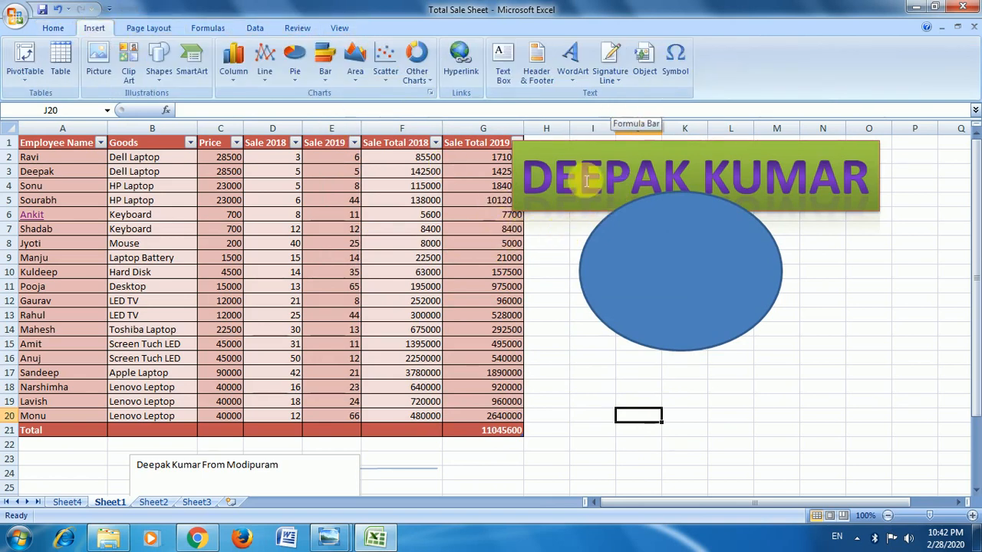
scroll(422, 463, down, 3)
click(351, 351)
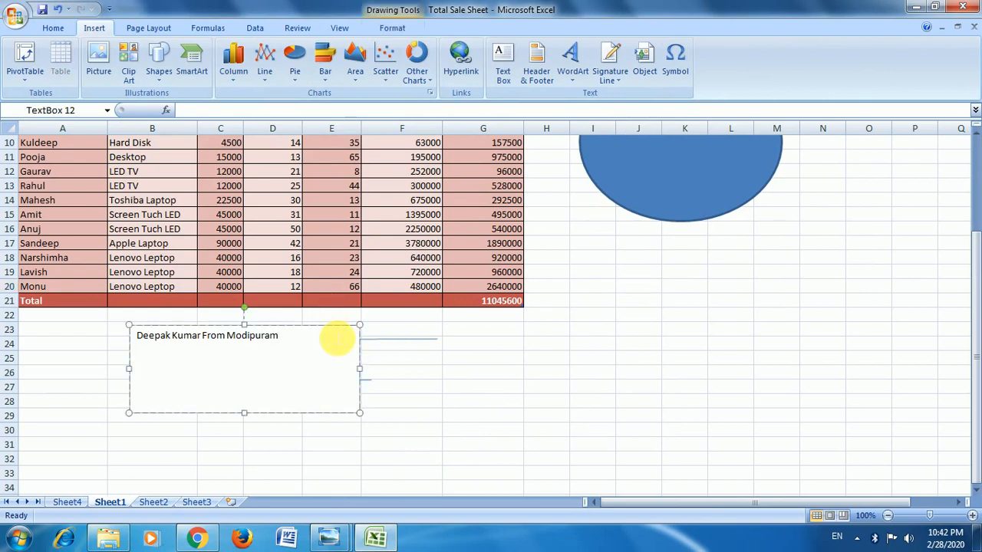
key(Delete)
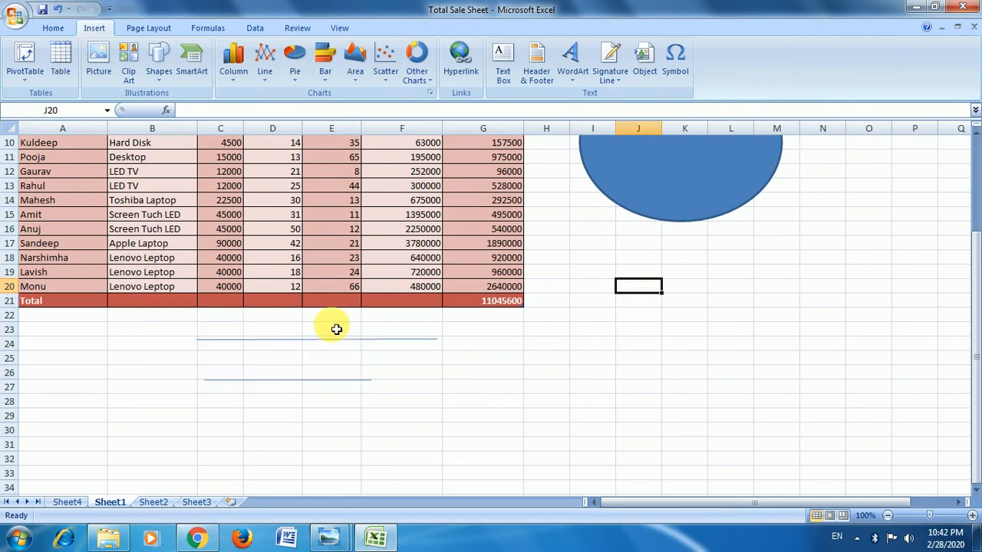
click(479, 345)
click(501, 387)
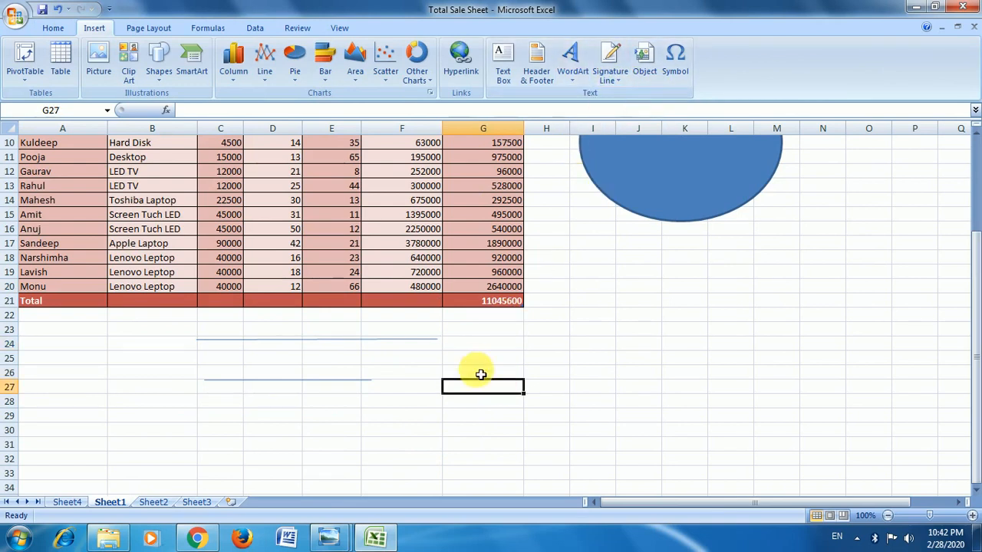
click(620, 77)
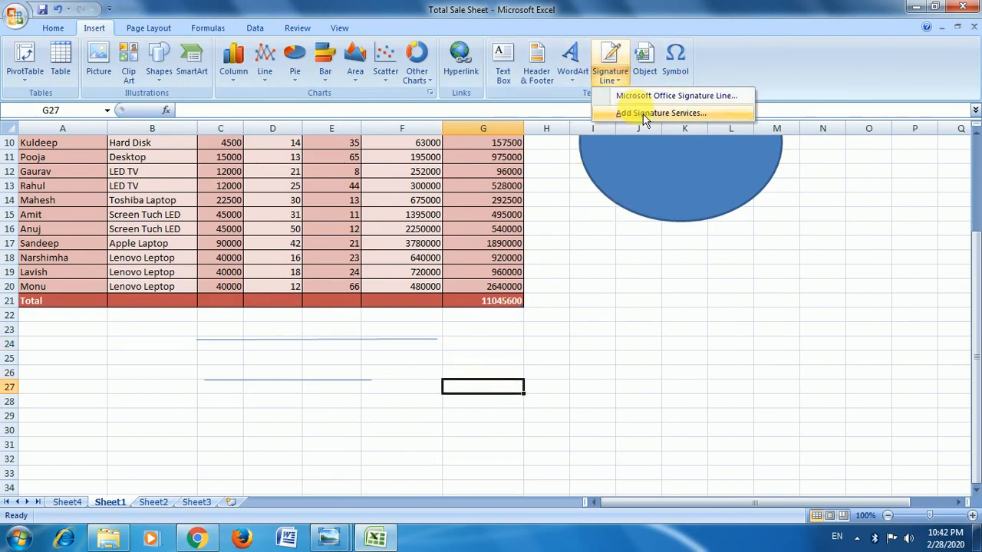
click(673, 181)
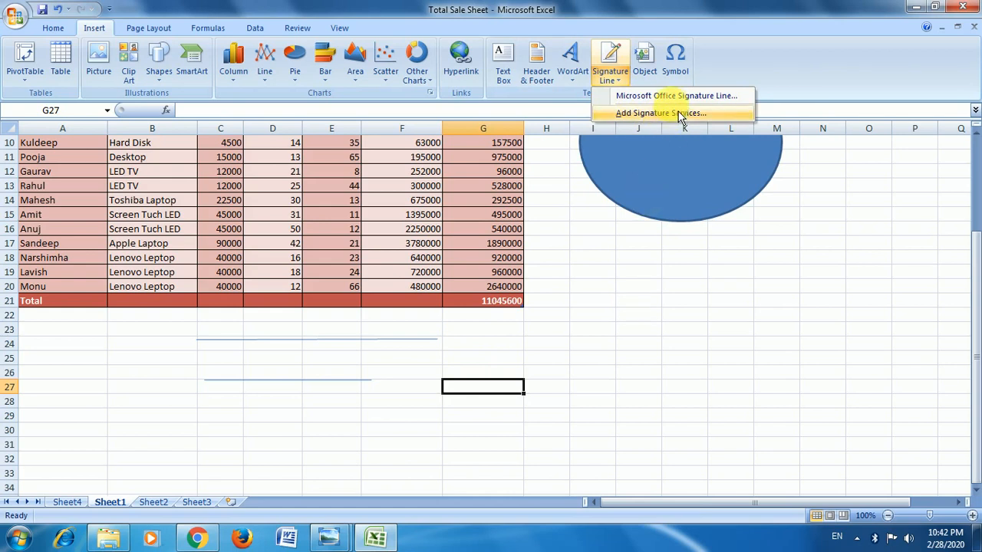
click(704, 114)
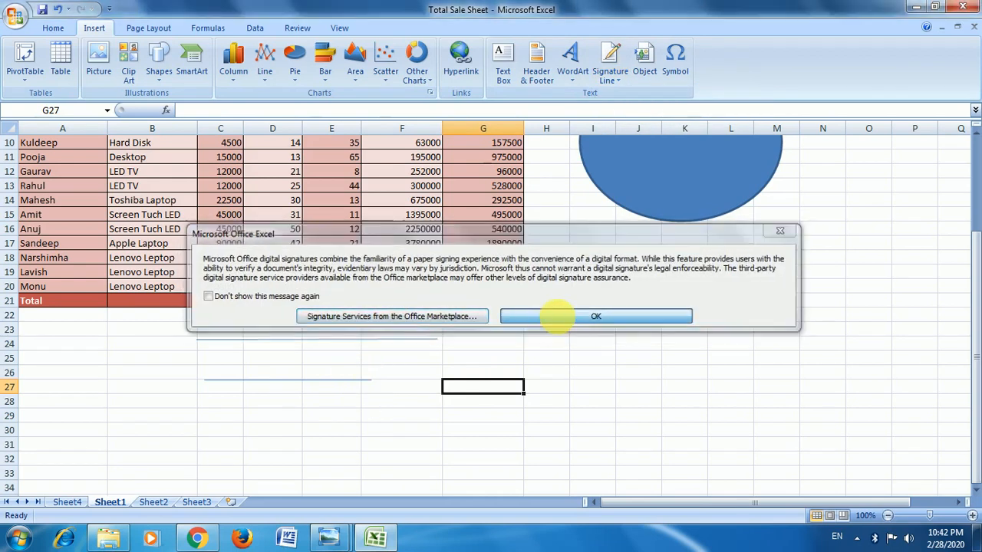
click(556, 316)
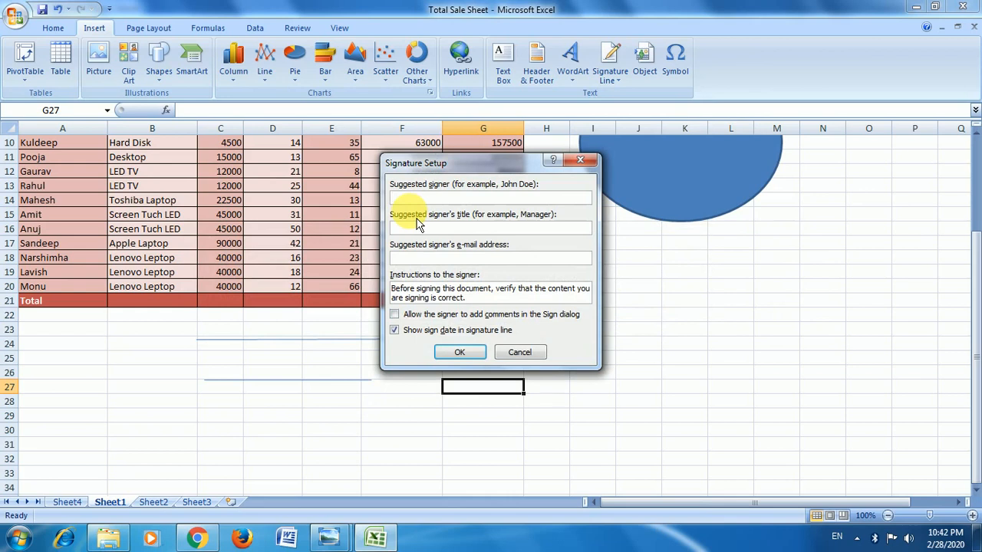
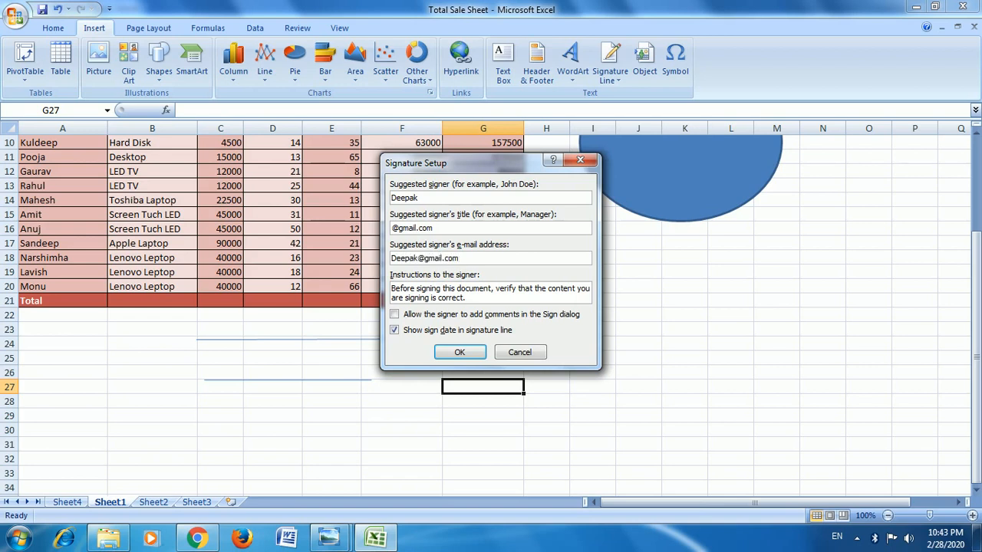
click(460, 352)
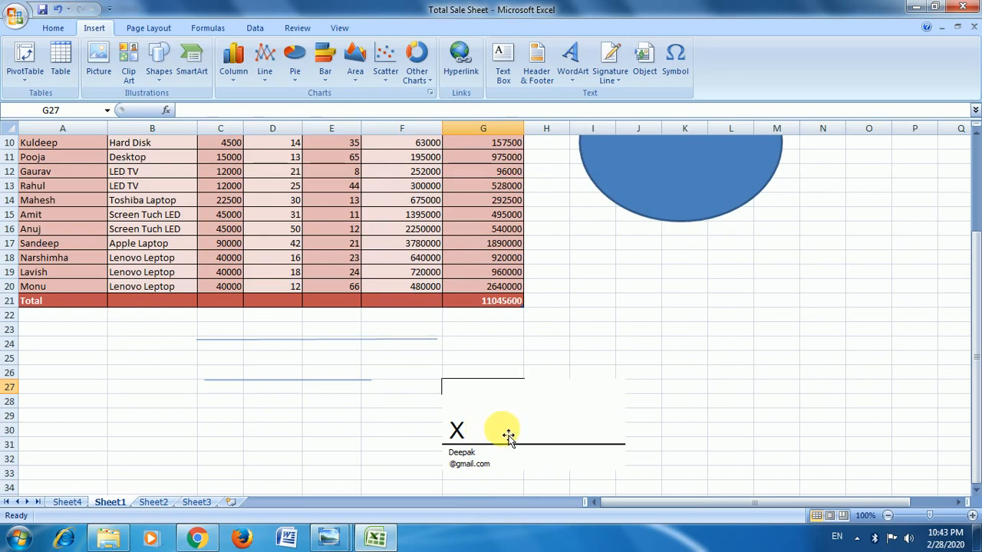
Insert a new Bitmap Image object at cell I19, beneath the ellipse.
scroll(498, 433, up, 1)
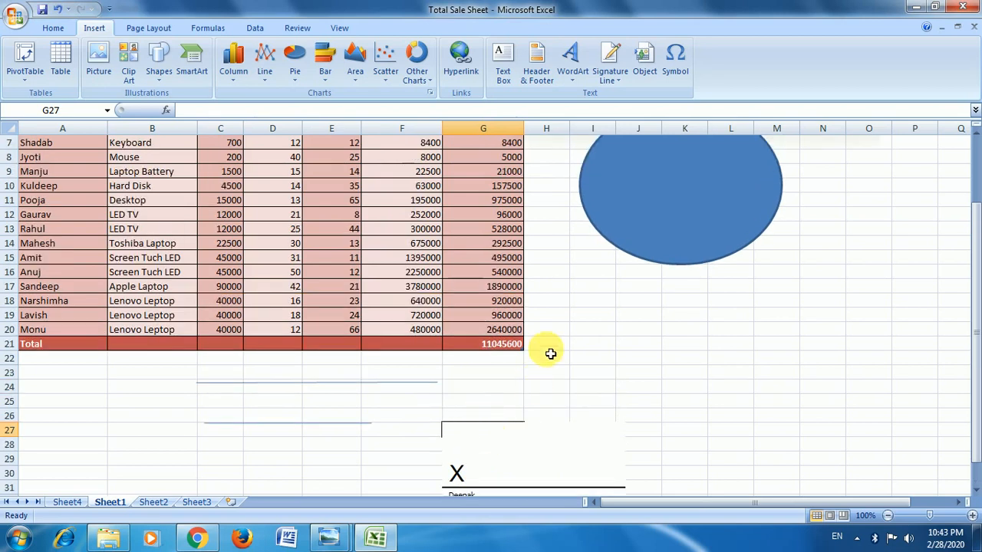
click(614, 318)
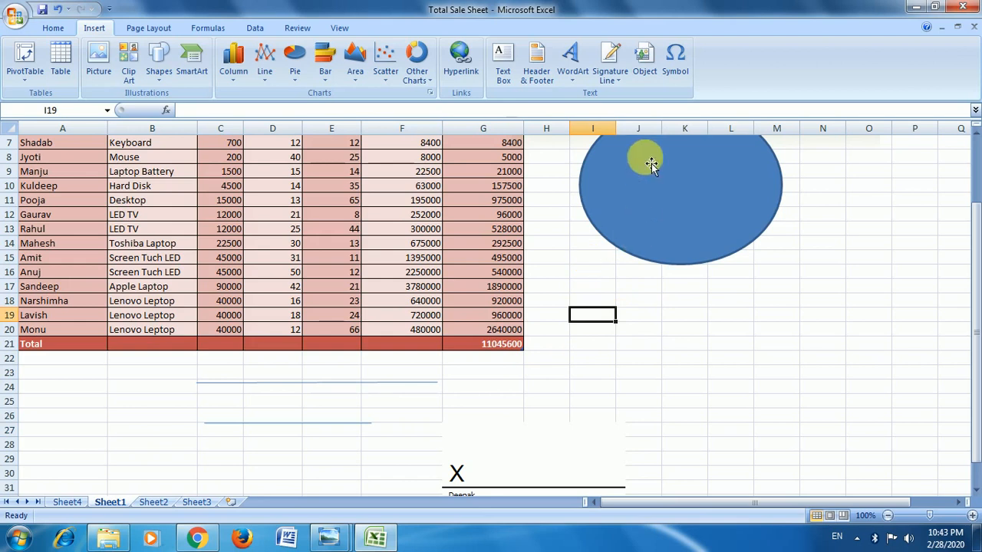
click(654, 89)
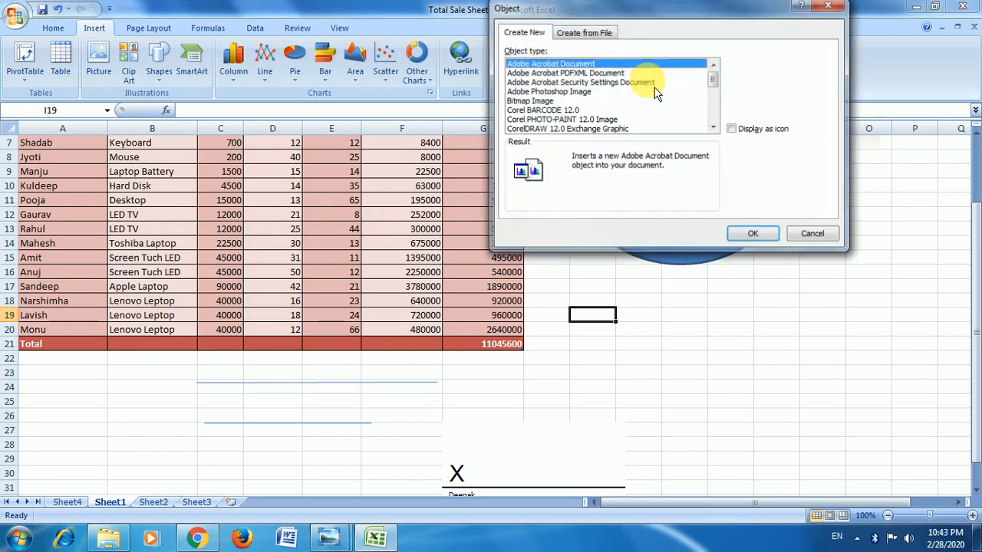
drag(700, 18, 903, 38)
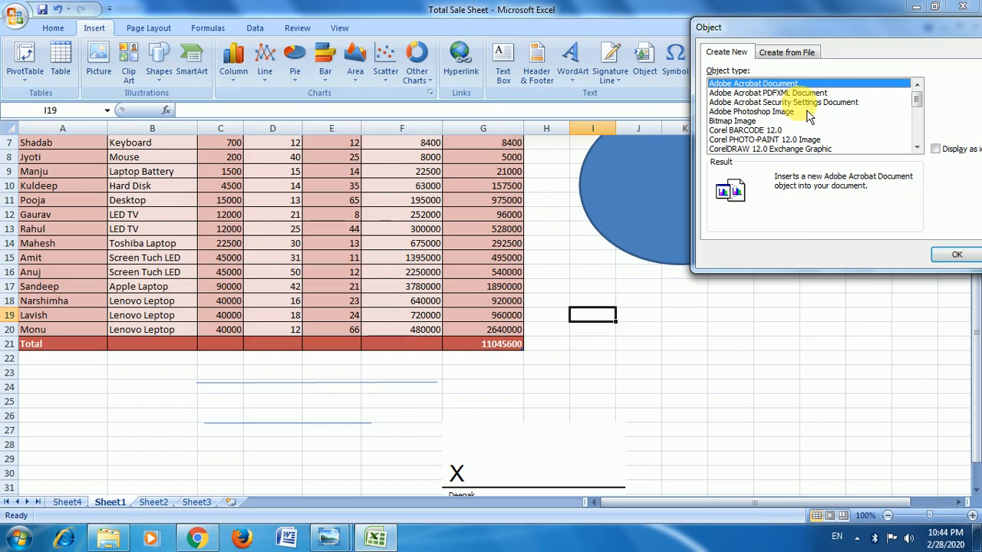
click(748, 121)
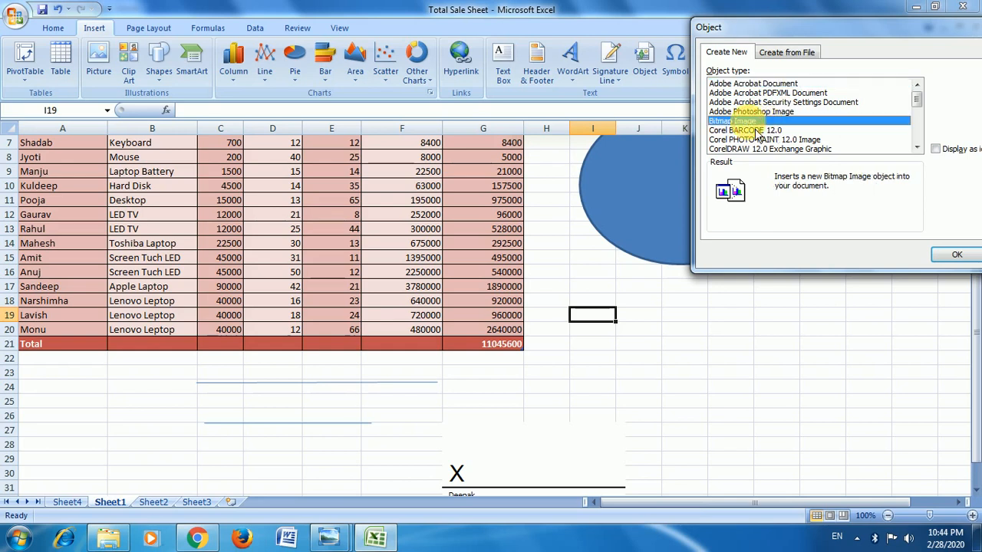
click(957, 255)
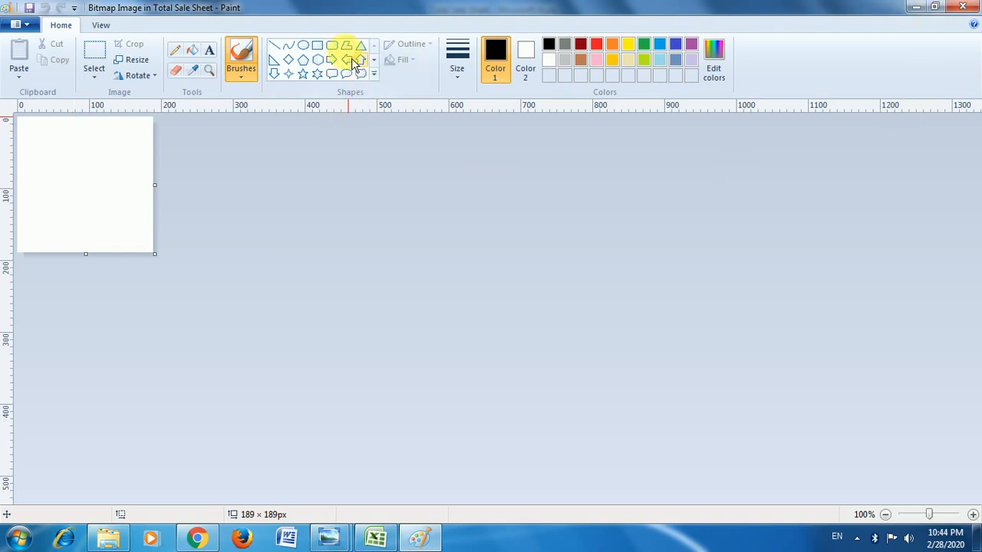
Draw a rectangle about 63 × 54 px in the bitmap's upper left area, fill it black, and return to the worksheet.
click(317, 44)
drag(39, 145, 87, 184)
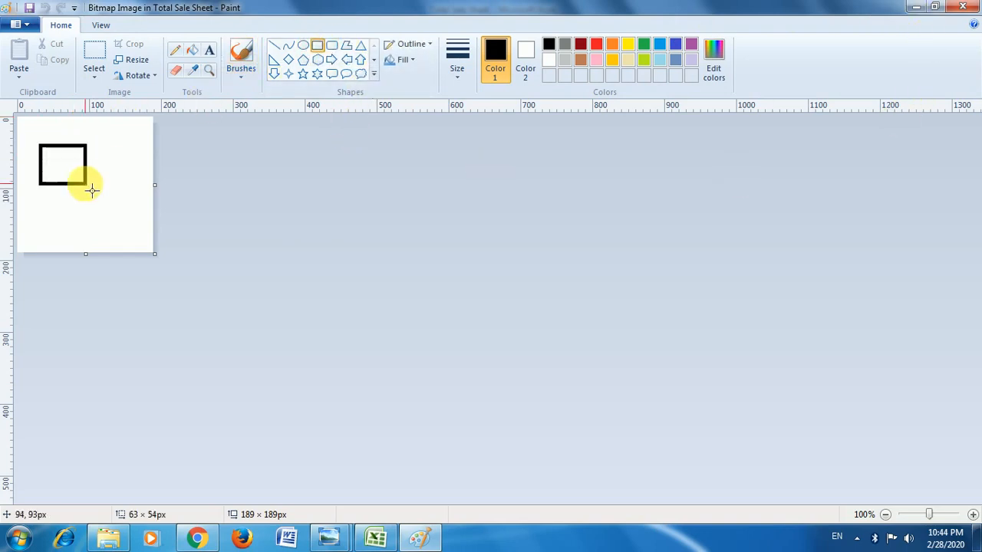
click(192, 50)
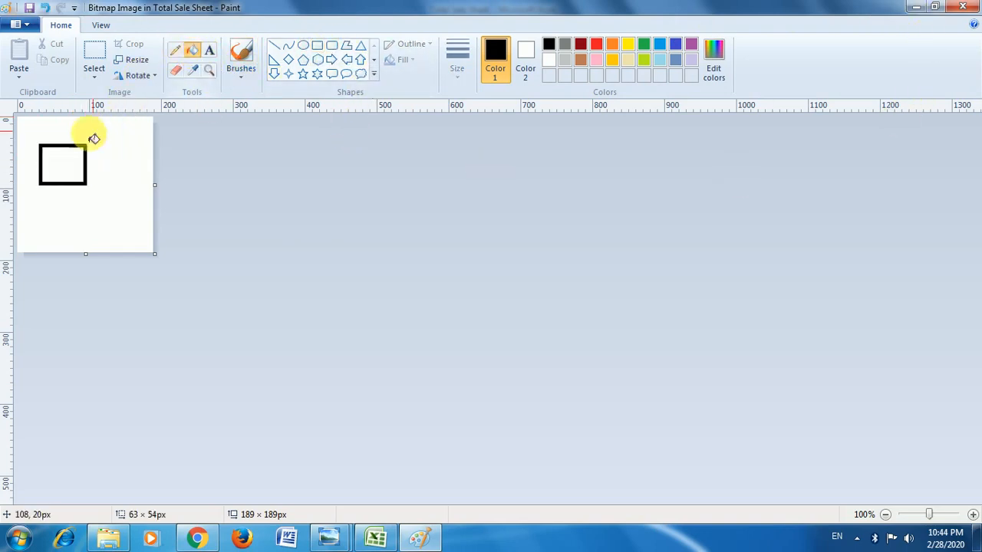
click(61, 161)
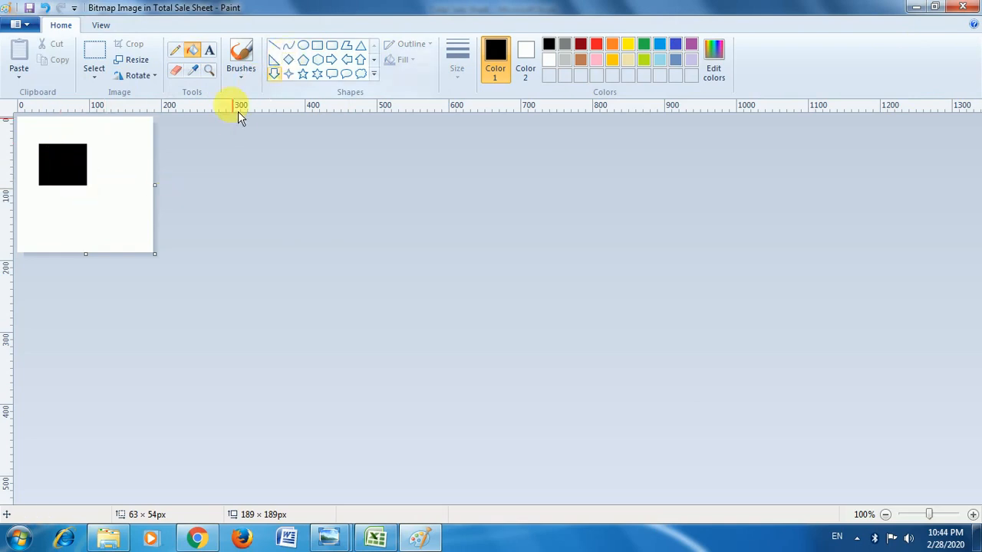
click(968, 10)
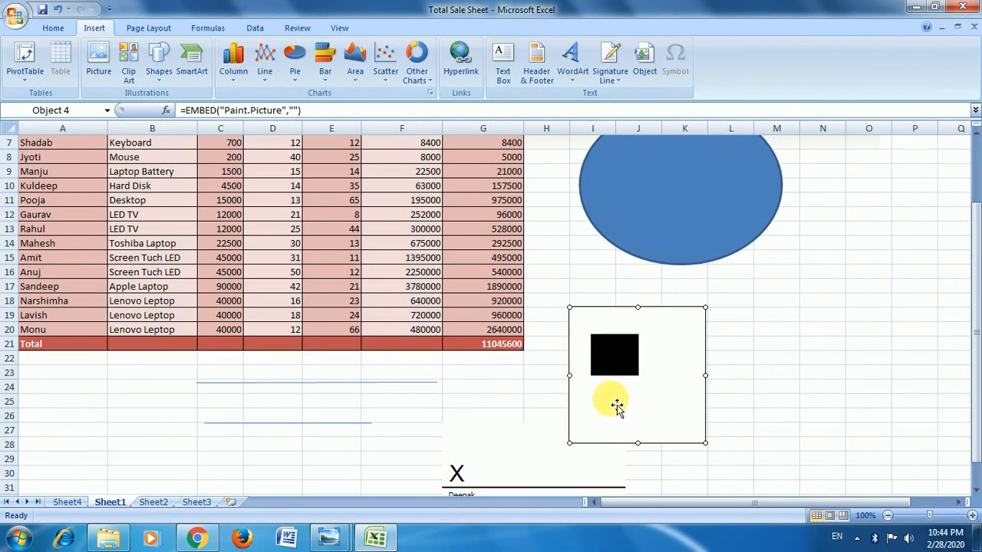
Edit the embedded bitmap by adding a pentagon about 59 × 86 px overlapping the black rectangle, filled red, then return to the sheet and deselect it.
double_click(658, 372)
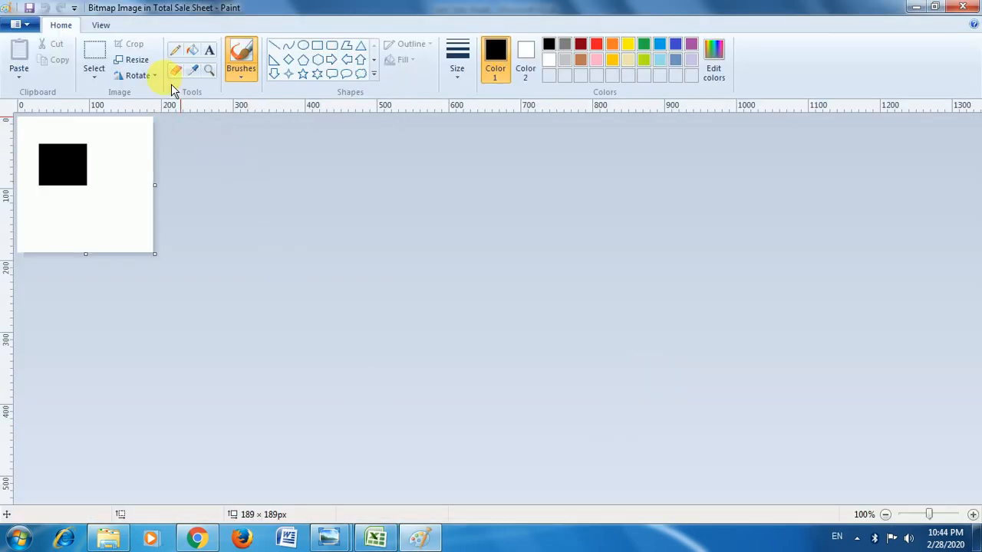
click(303, 60)
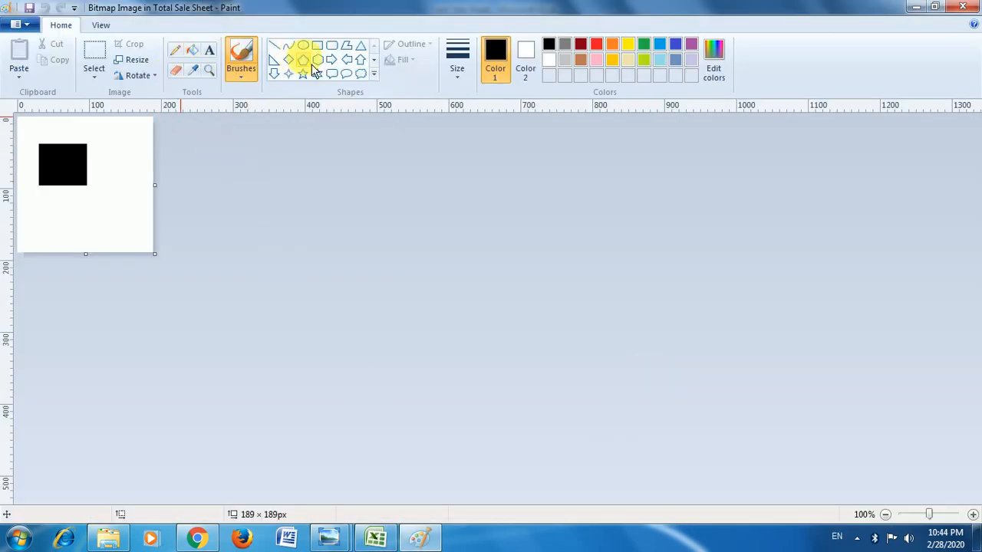
drag(62, 162, 105, 223)
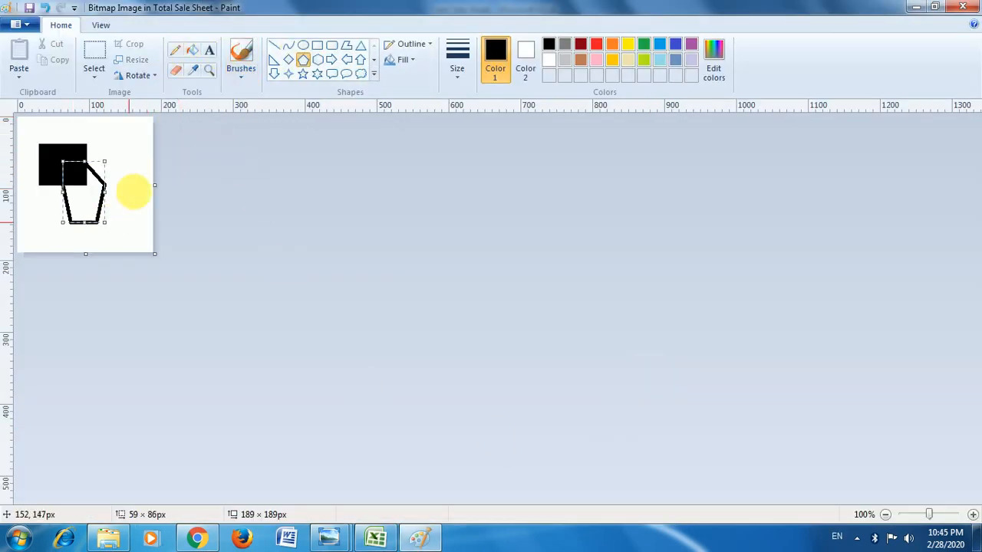
click(194, 51)
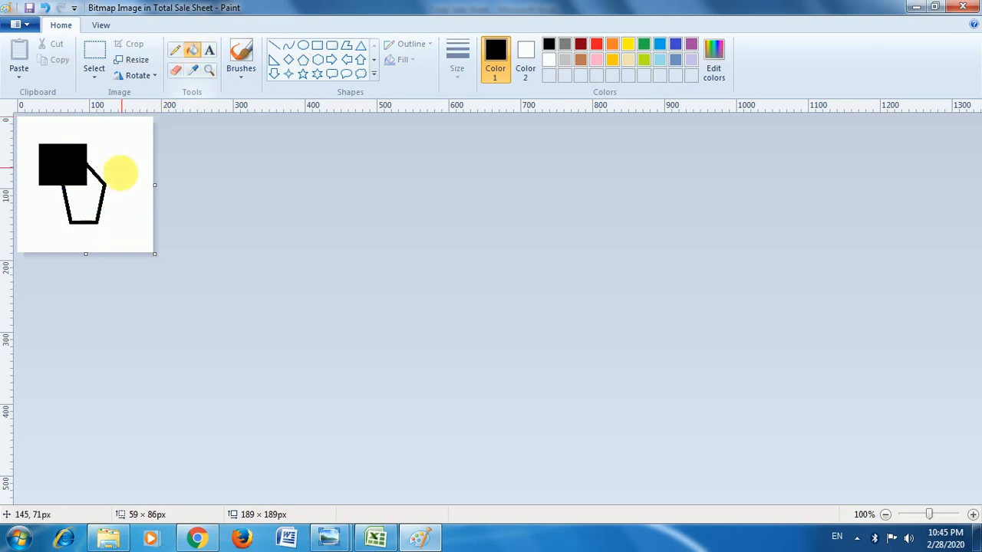
click(602, 47)
click(72, 197)
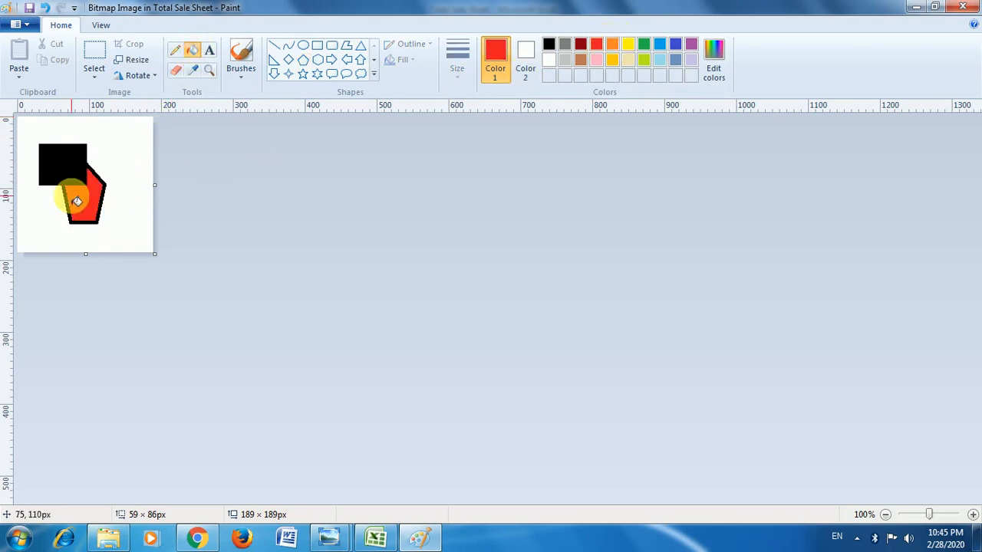
click(977, 9)
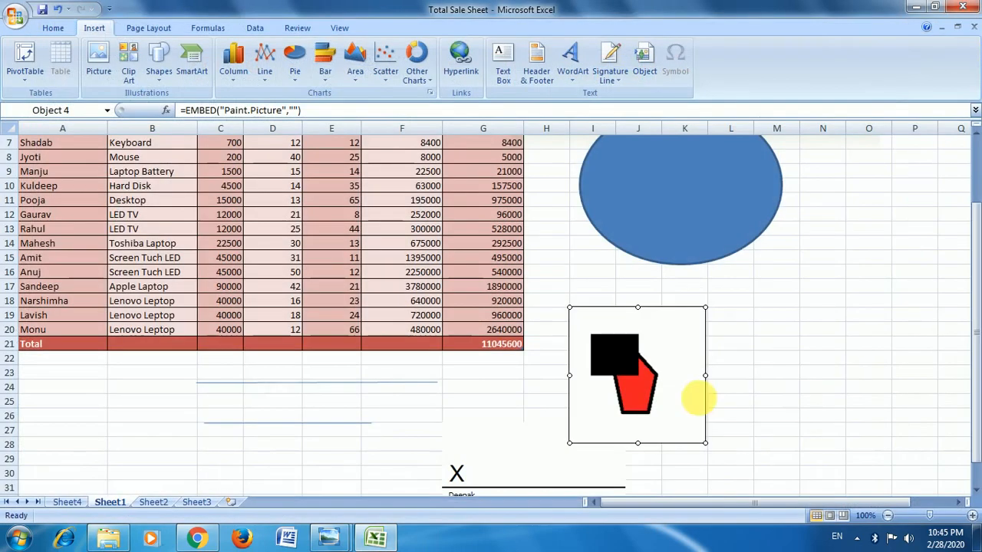
click(766, 276)
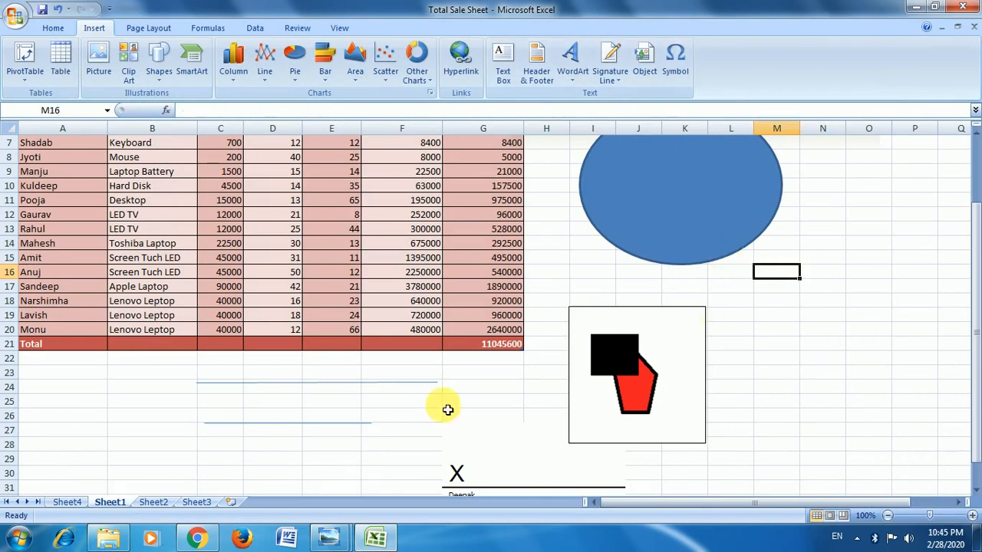
Open the Symbol dialog for cell M16 and preview the Algerian, Arial Black and Aparajita character sets.
click(120, 373)
scroll(494, 292, up, 2)
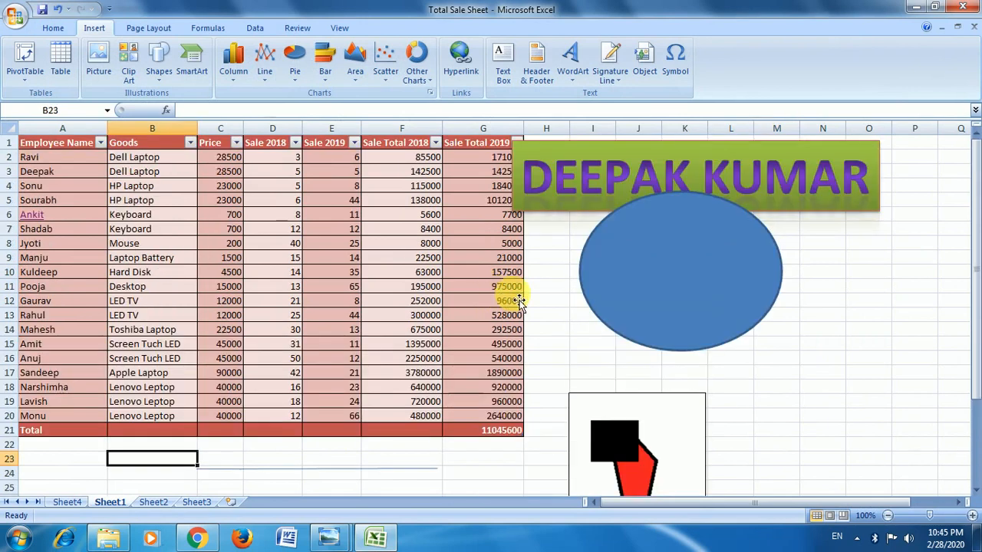
click(779, 360)
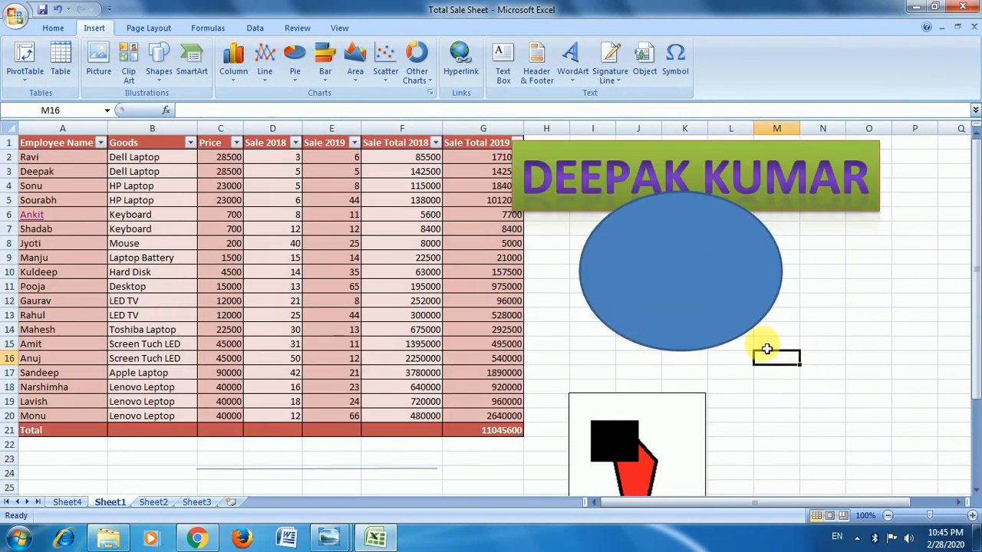
click(675, 58)
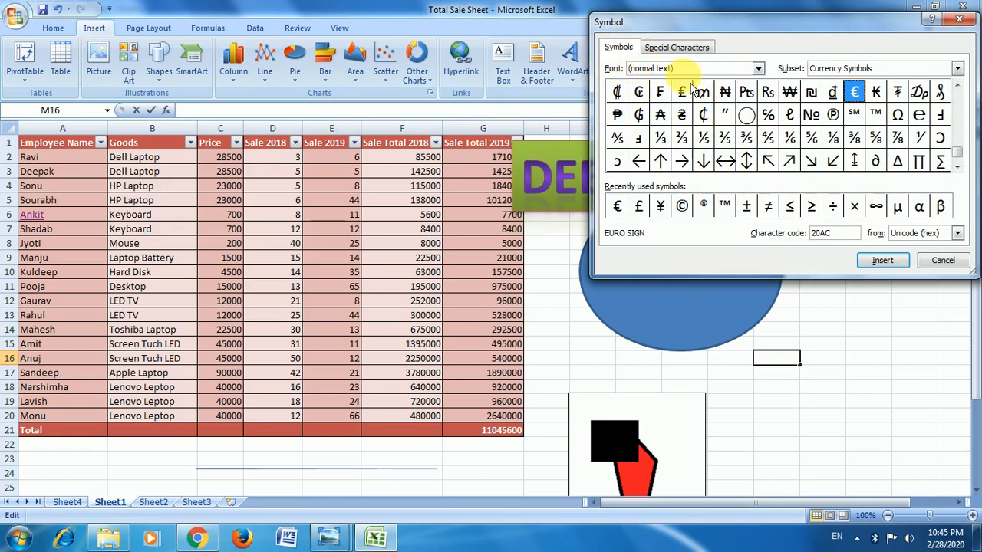
click(759, 68)
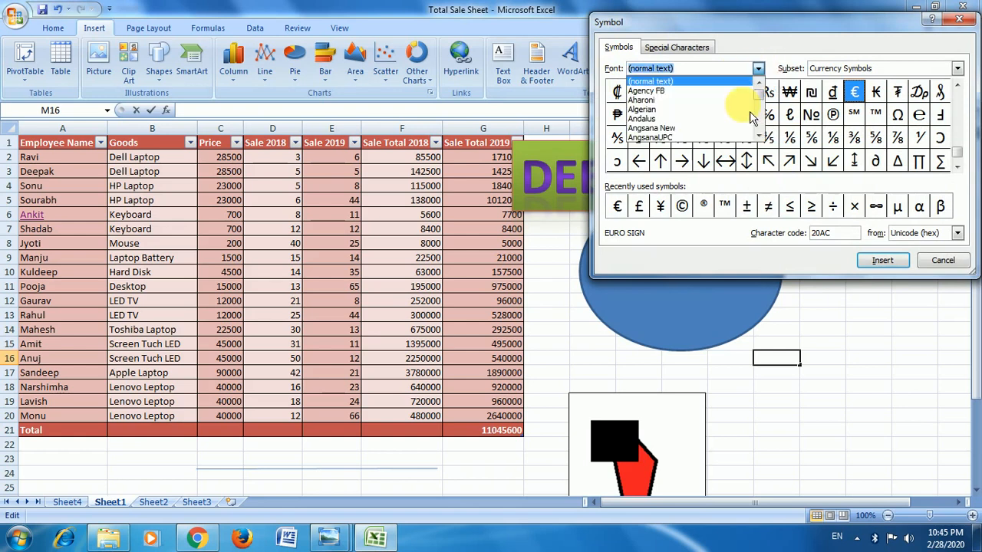
click(699, 112)
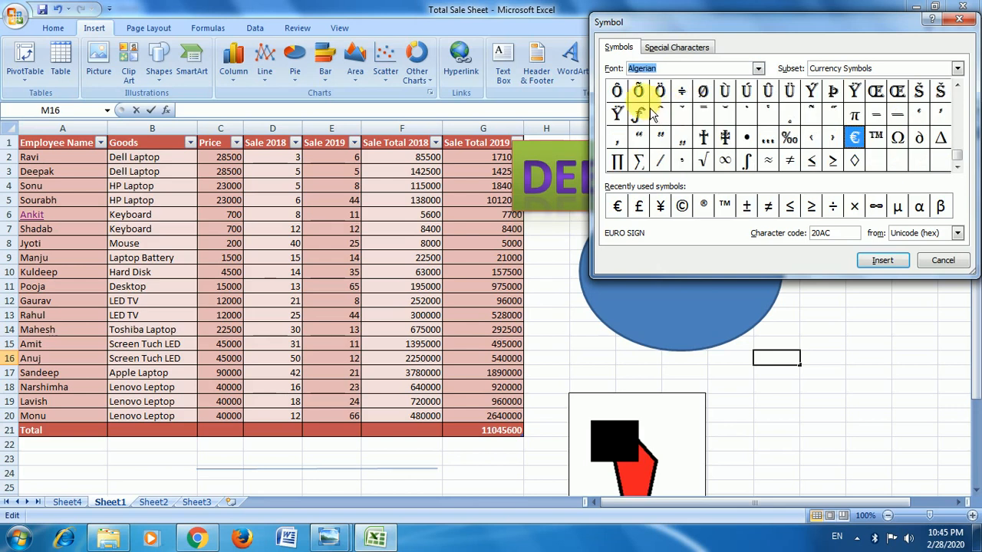
click(758, 68)
scroll(712, 132, down, 2)
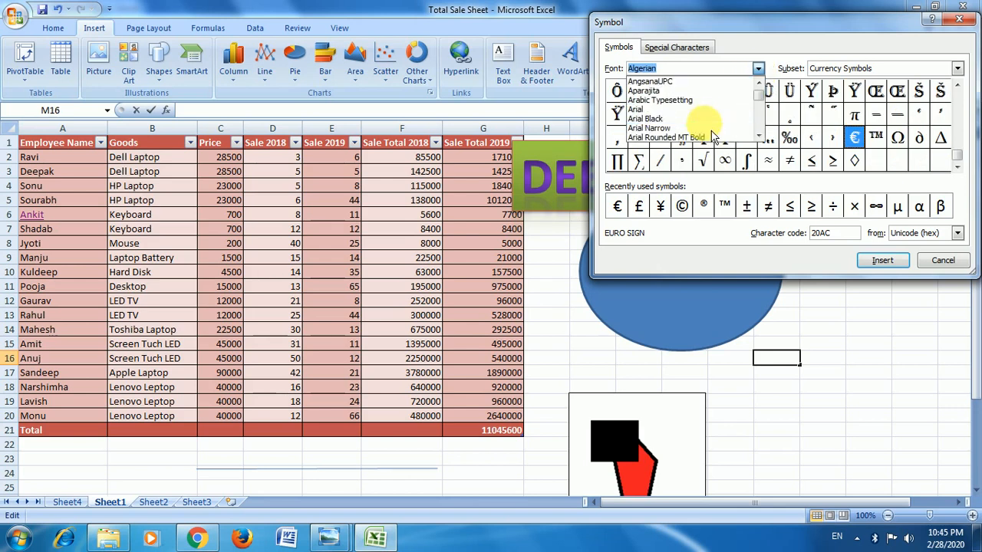
click(701, 123)
click(759, 69)
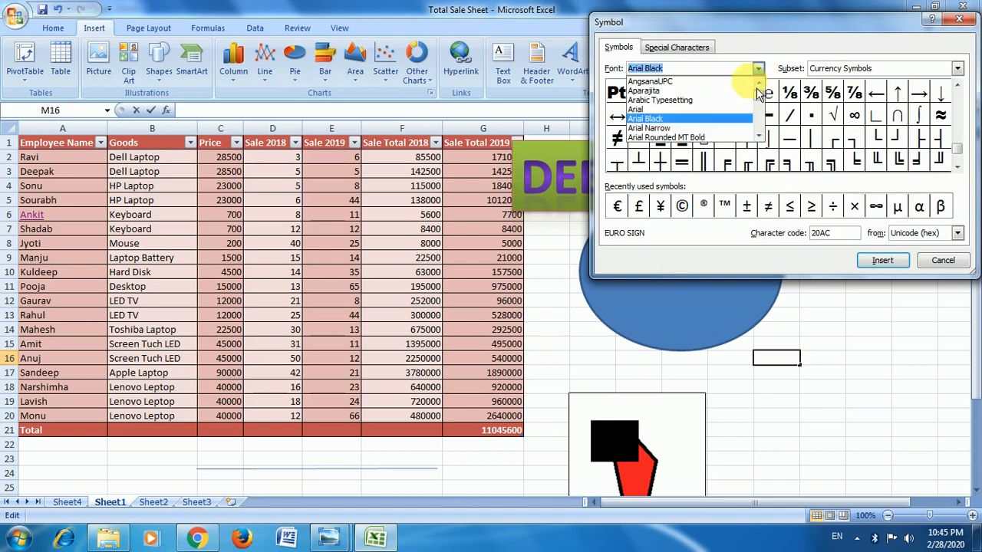
click(729, 79)
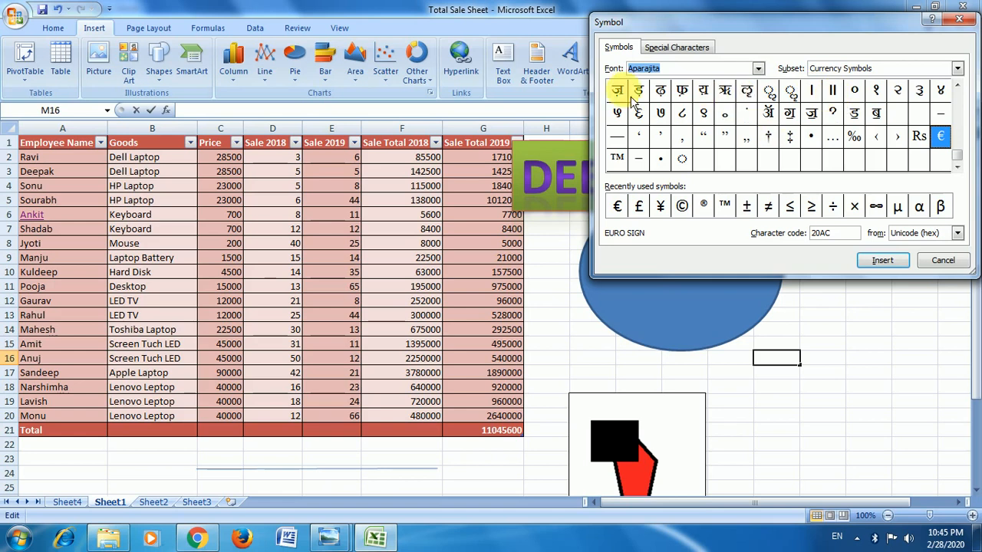
drag(639, 112, 833, 137)
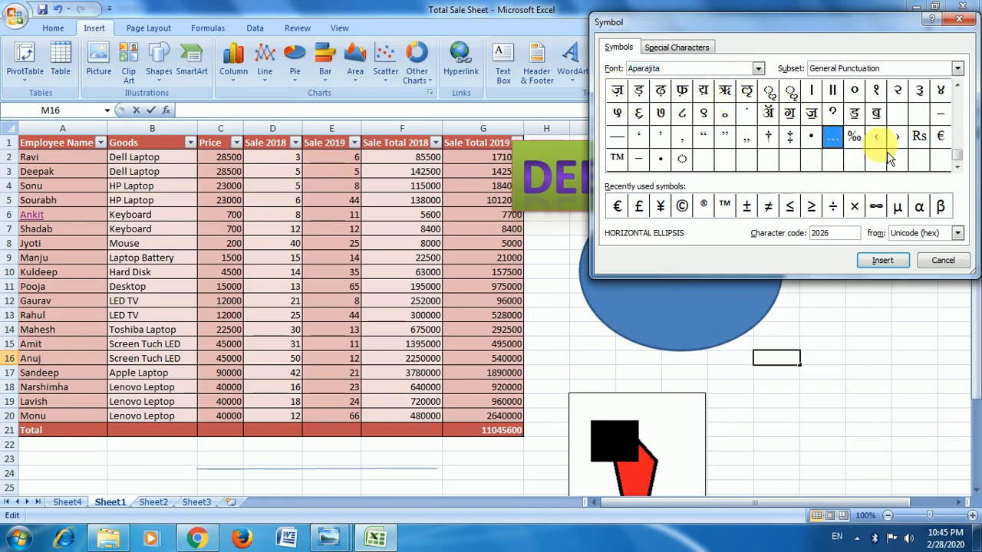
Search the symbol font list for "mar" and "god", and look through the neighbouring font names.
click(758, 69)
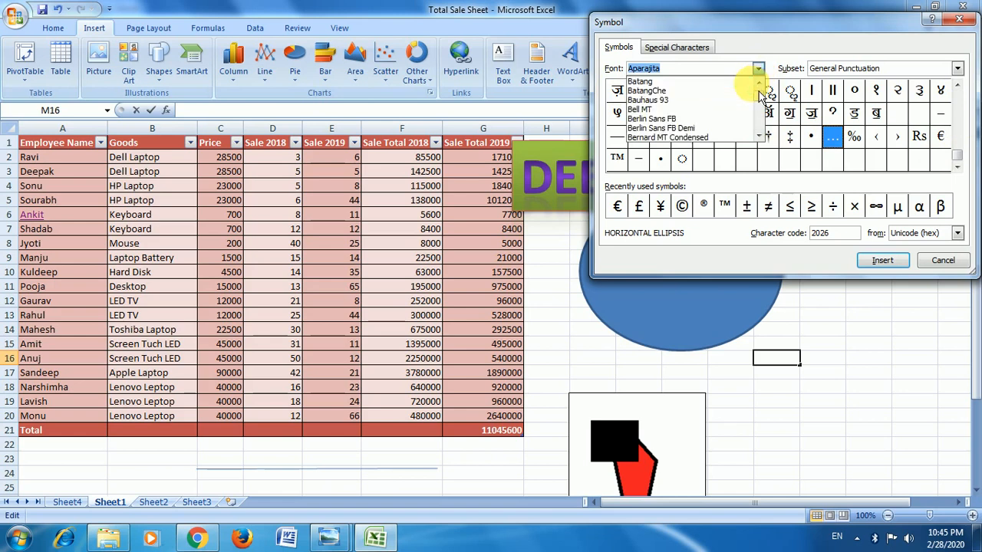
text(ma)
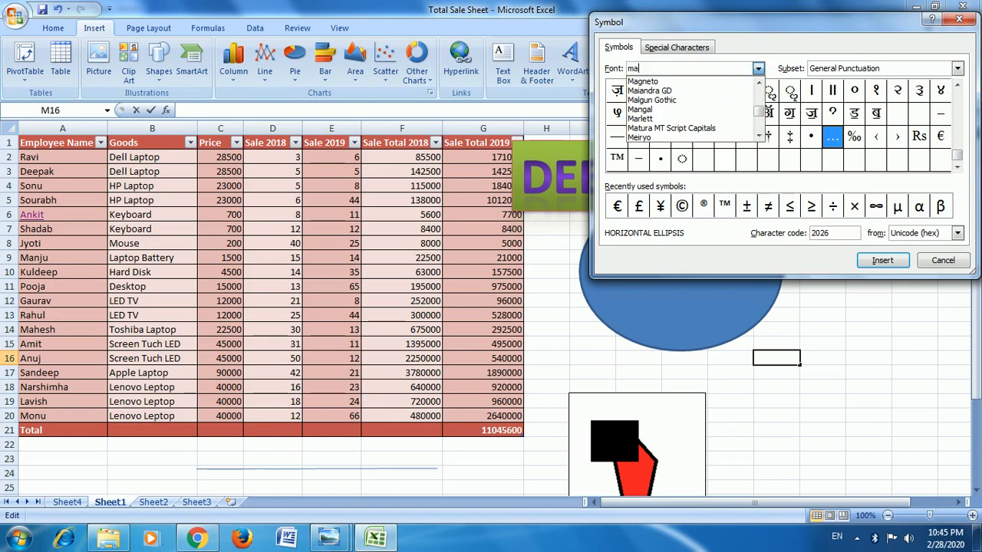
text(r)
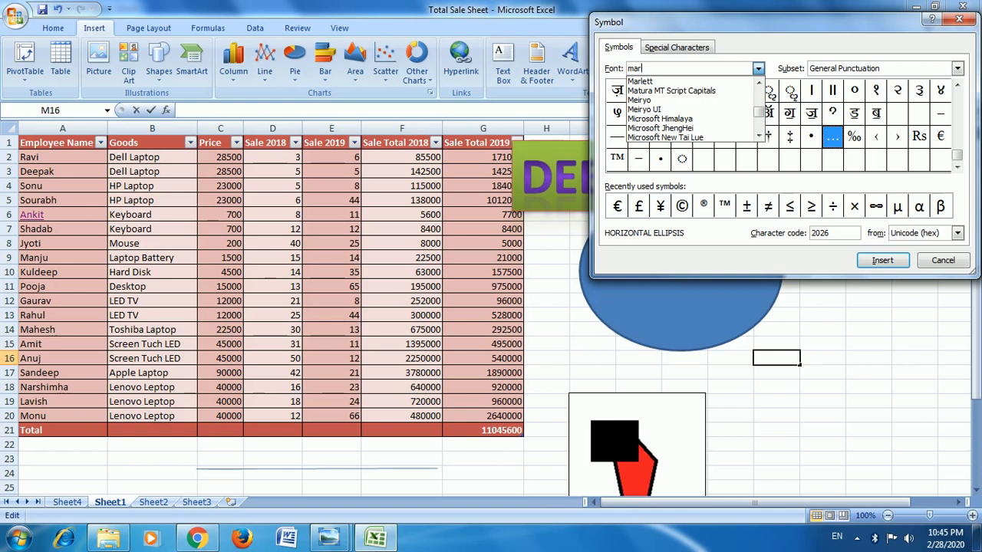
key(BackSpace)
key(BackSpace)
key(BackSpace)
text(god)
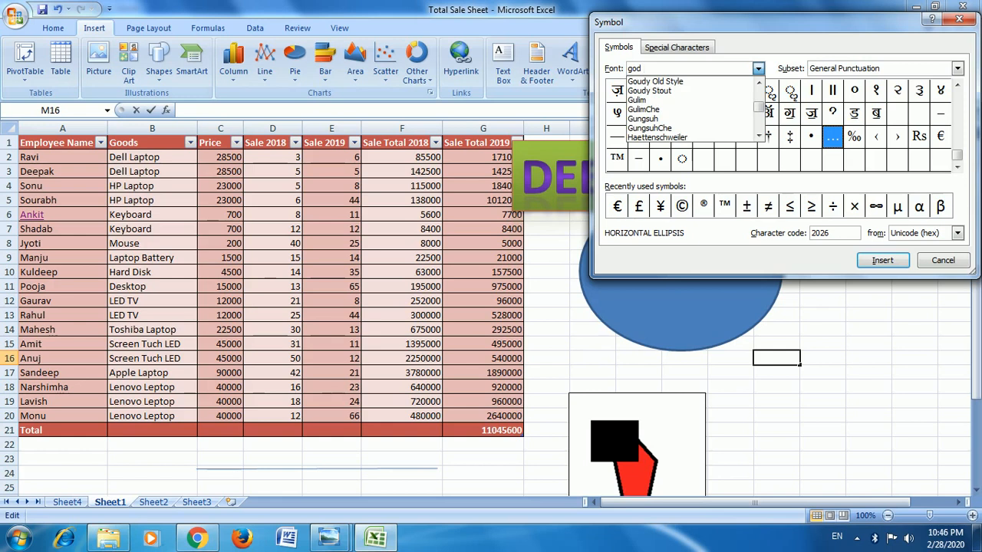
scroll(704, 123, up, 2)
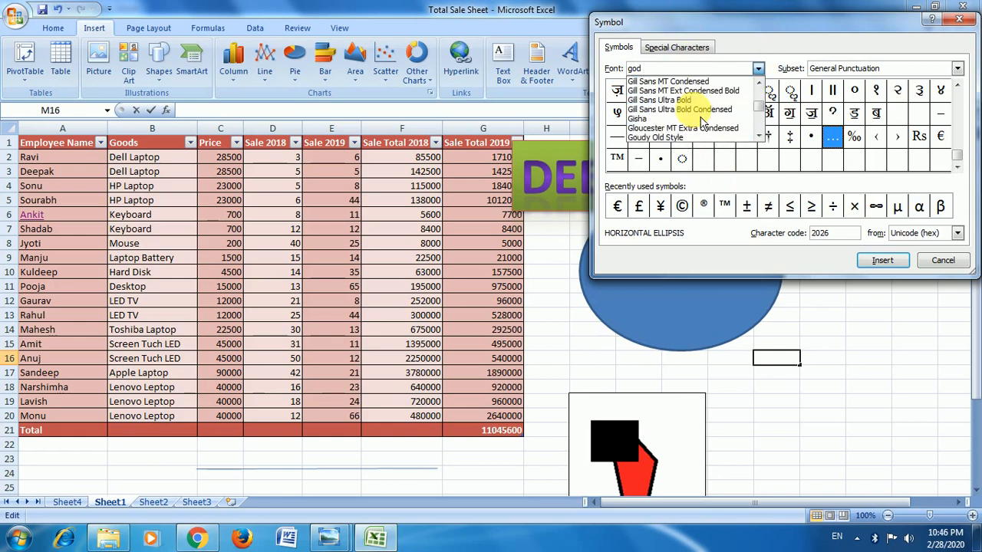
scroll(703, 123, down, 4)
scroll(703, 123, up, 4)
scroll(679, 132, up, 2)
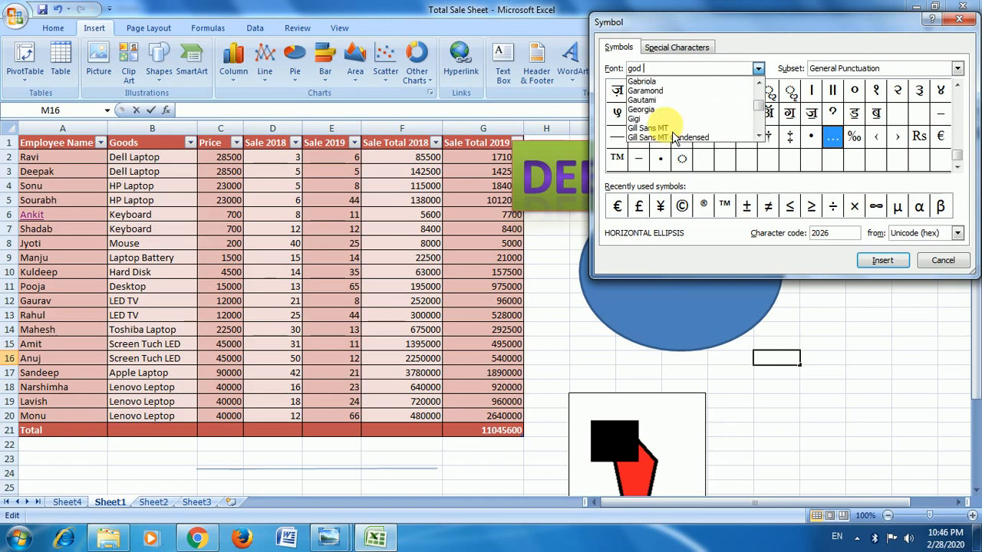
scroll(674, 136, up, 2)
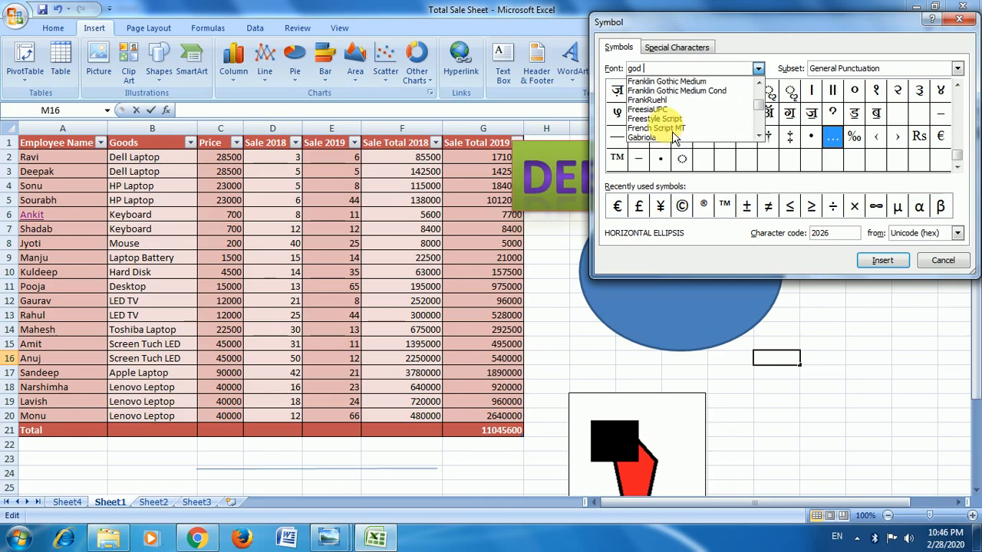
scroll(675, 132, down, 15)
scroll(678, 126, up, 10)
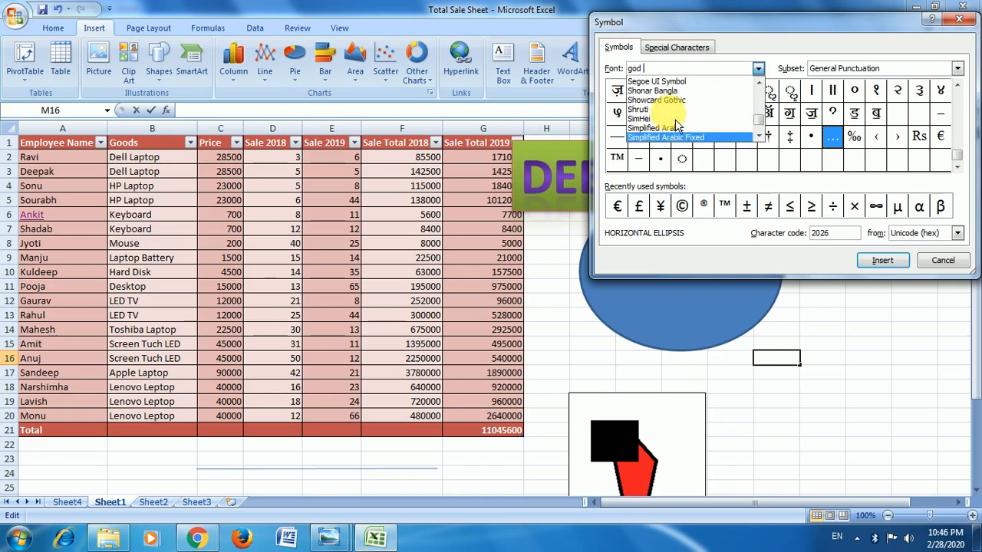
scroll(677, 127, up, 6)
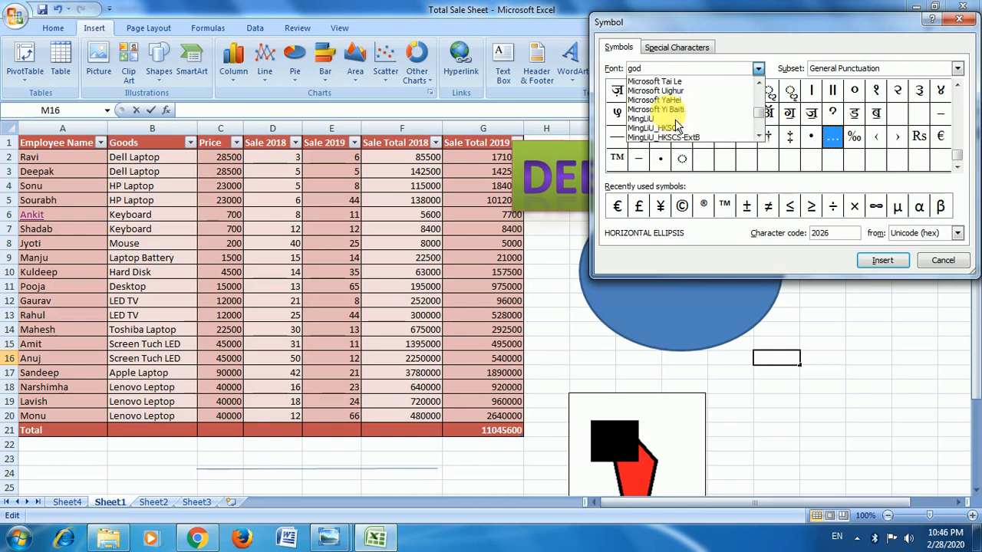
key(BackSpace)
scroll(665, 117, up, 10)
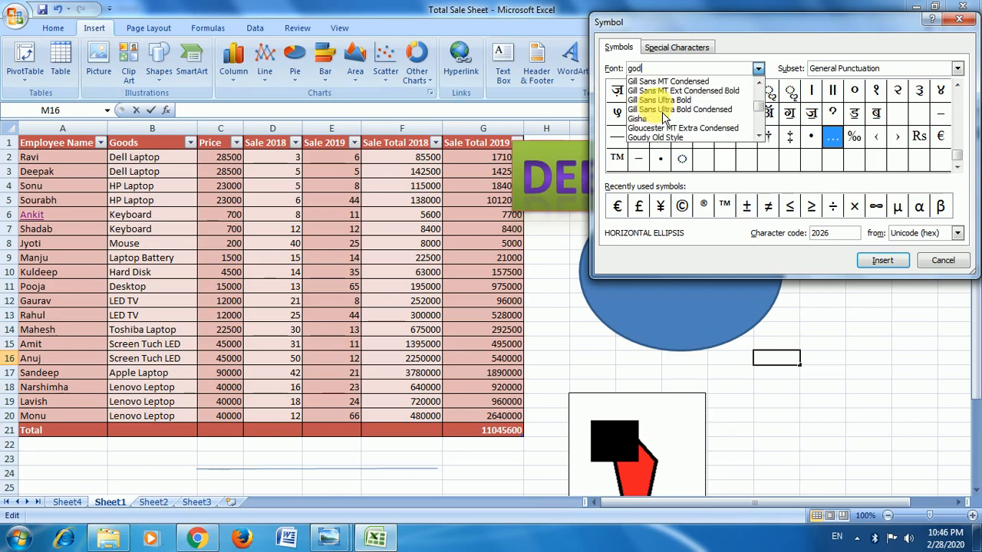
Insert the Forte font's apple symbol, character code F000, into cell M16 and finish the cell entry.
click(664, 90)
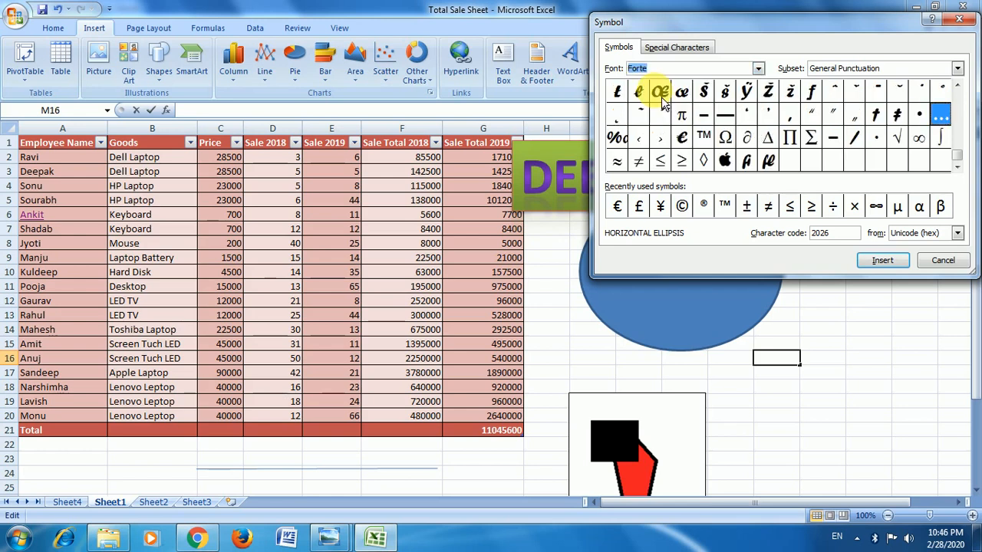
click(725, 161)
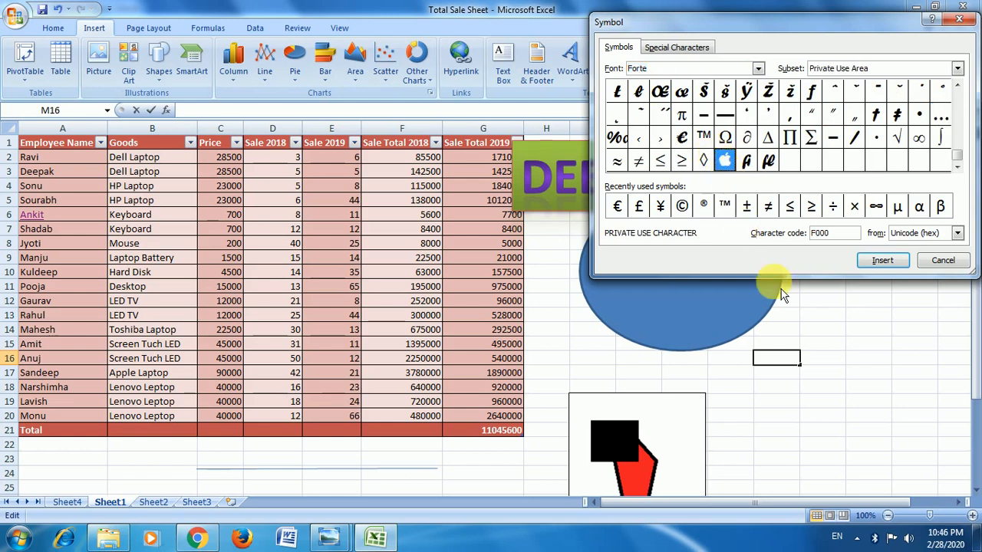
click(881, 261)
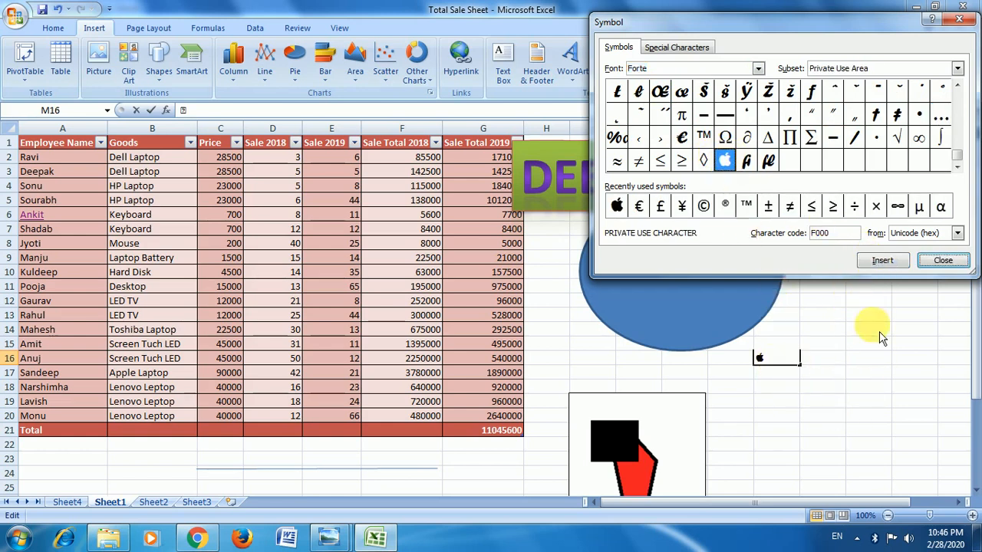
click(943, 261)
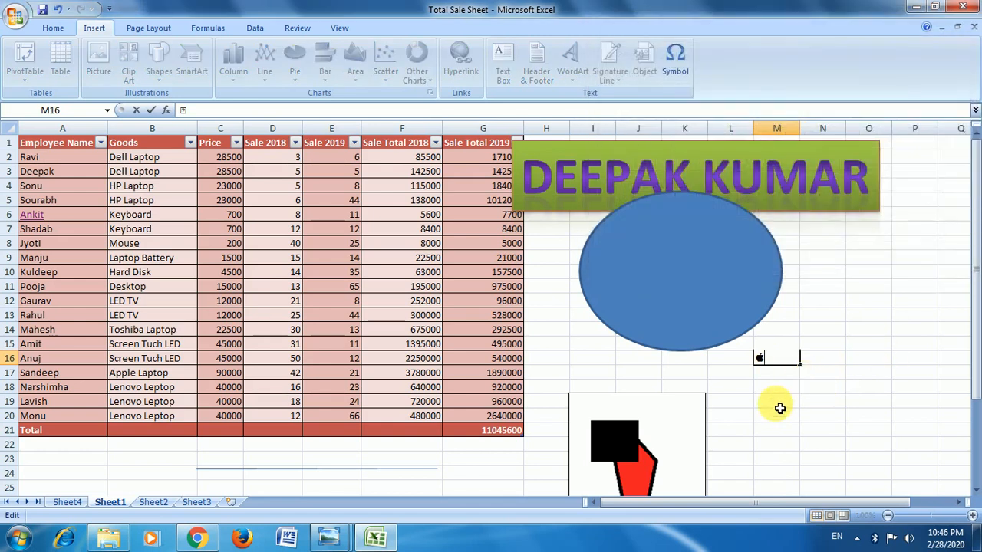
click(780, 408)
Insert the Registered special character into cell O13, close the Symbol dialog and select cell I14.
click(675, 65)
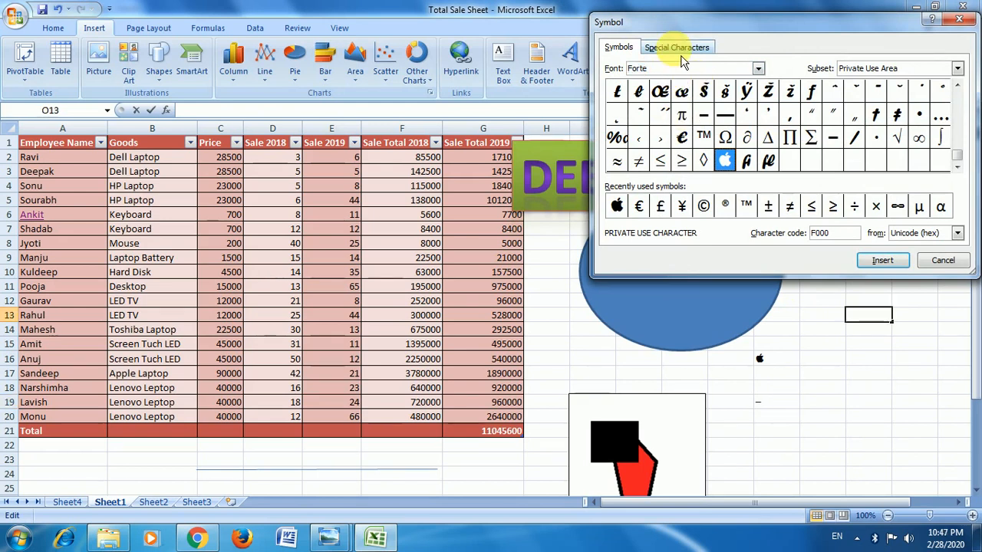
click(679, 48)
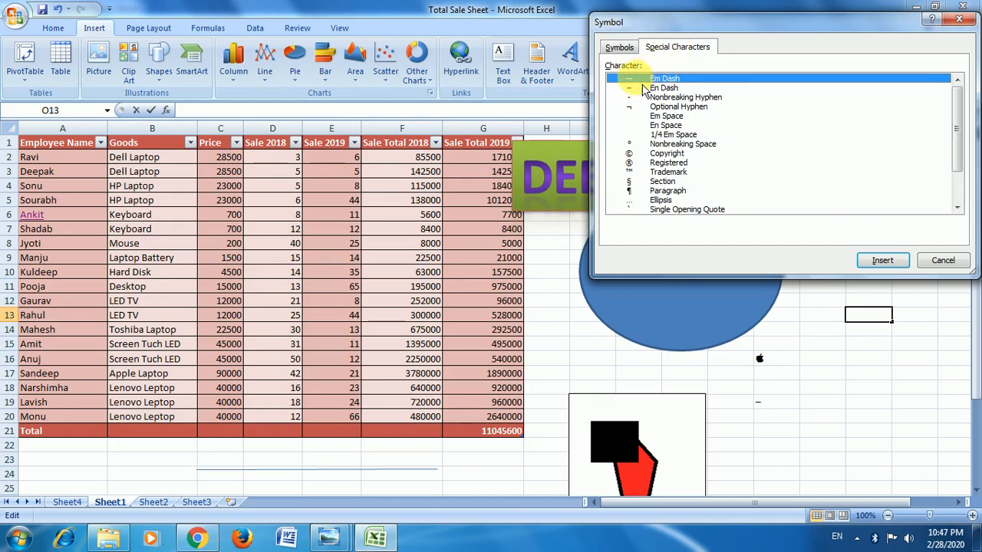
click(633, 154)
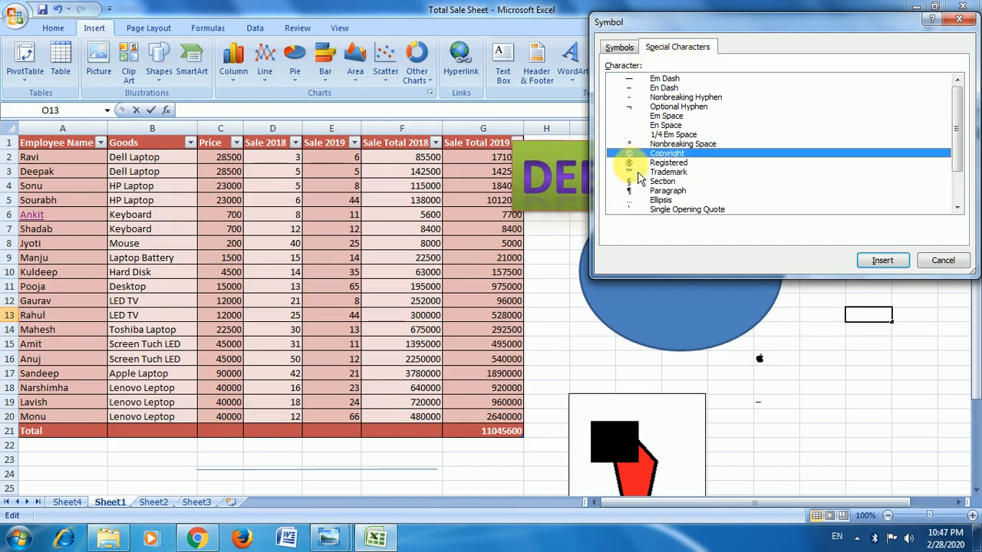
click(648, 164)
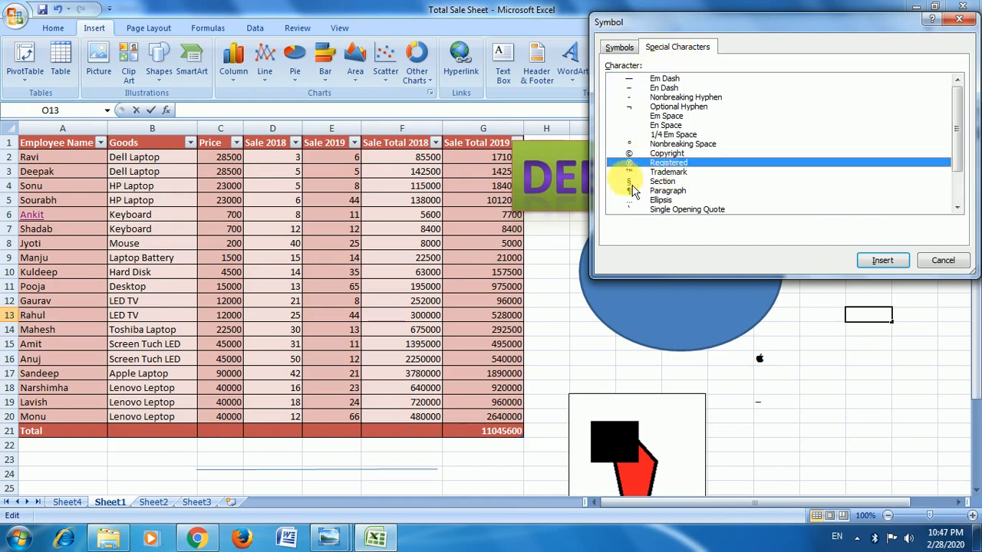
click(906, 263)
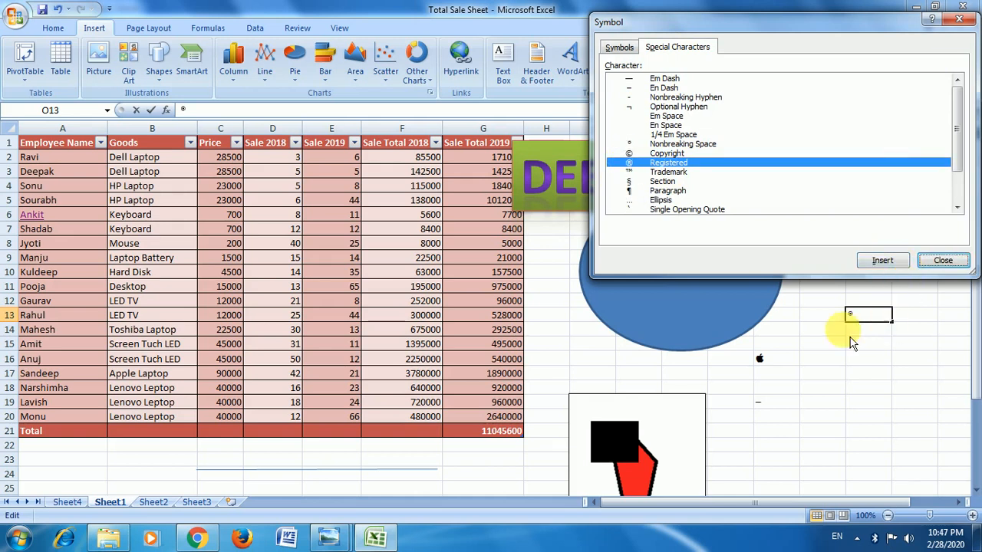
click(943, 263)
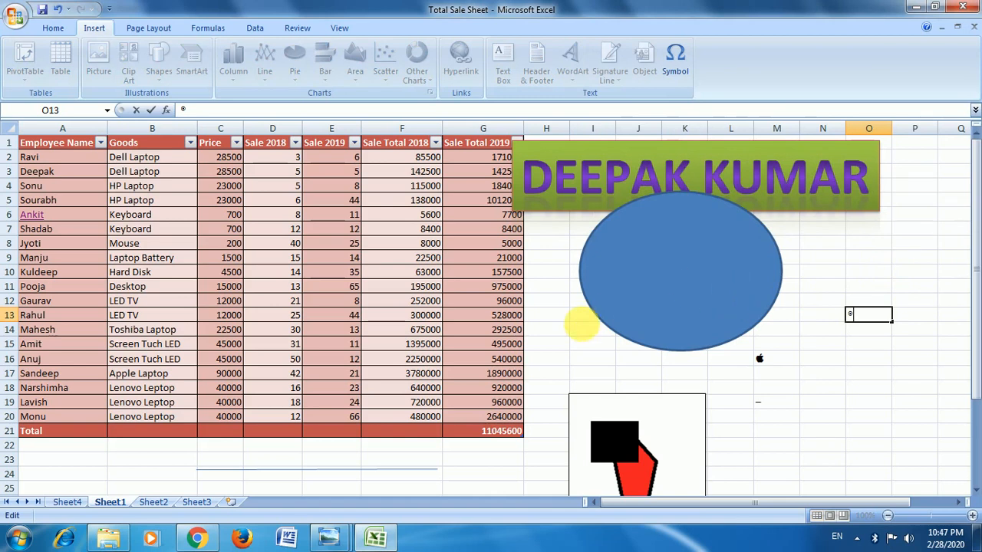
click(581, 326)
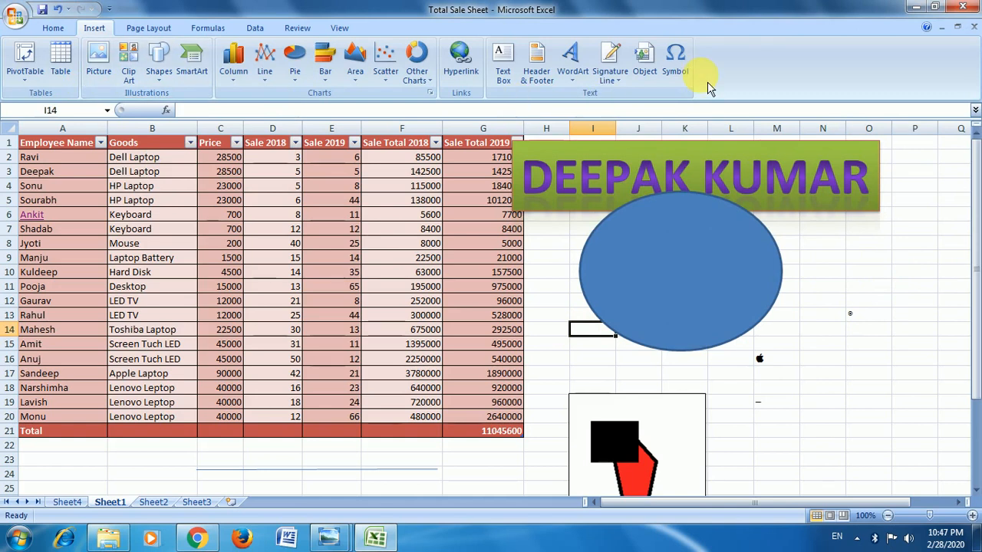
click(154, 29)
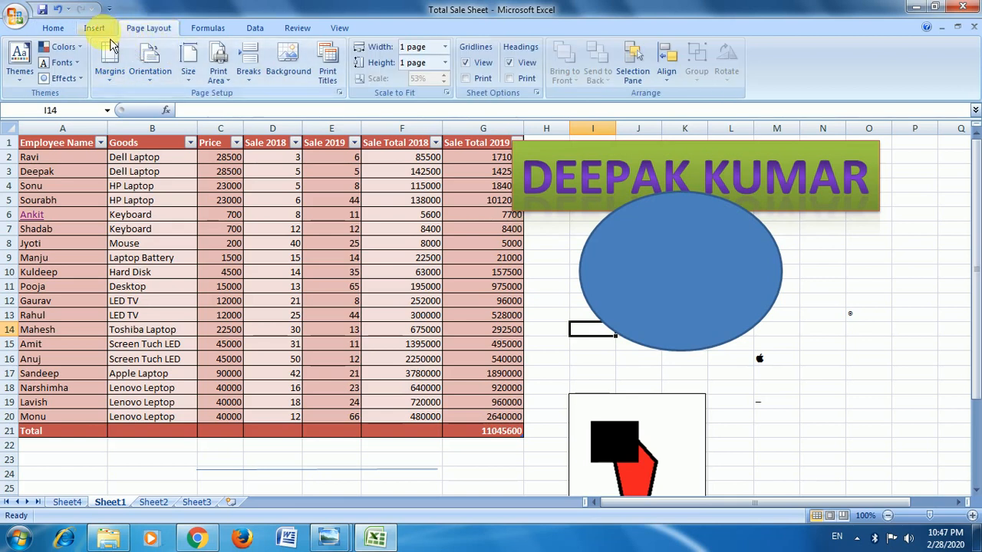
click(95, 28)
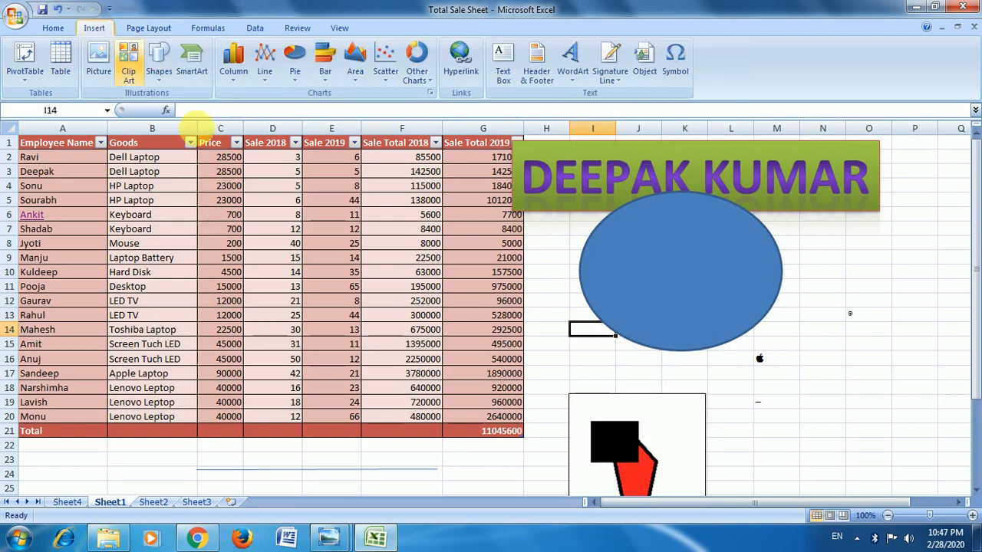